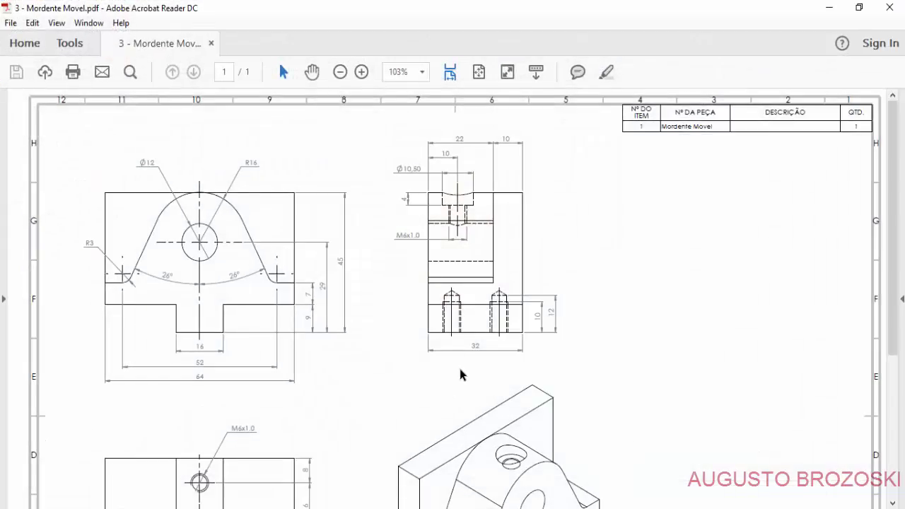
Inspect the finished MORSA vise assembly, then orbit the finished MORDENTE_MOVEL jaw part.
scroll(460, 374, "down", 2)
scroll(453, 380, "down", 4)
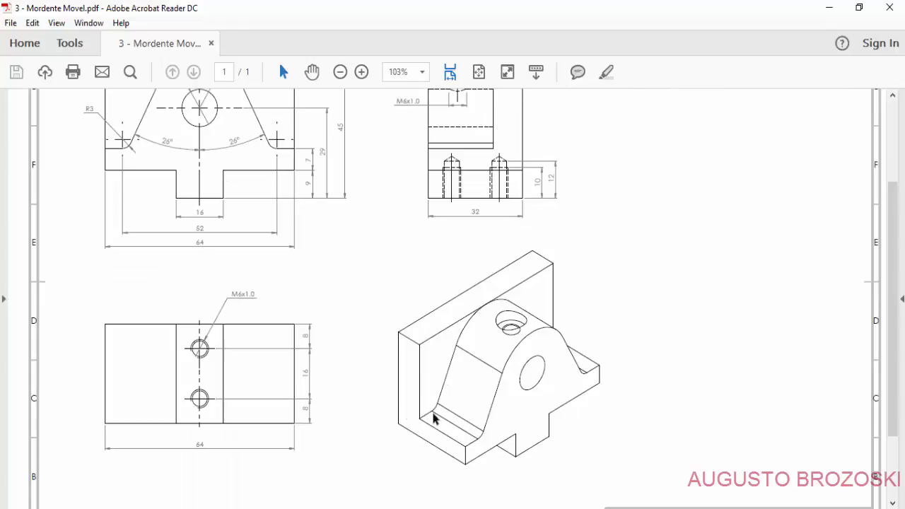
scroll(453, 414, "up", 4)
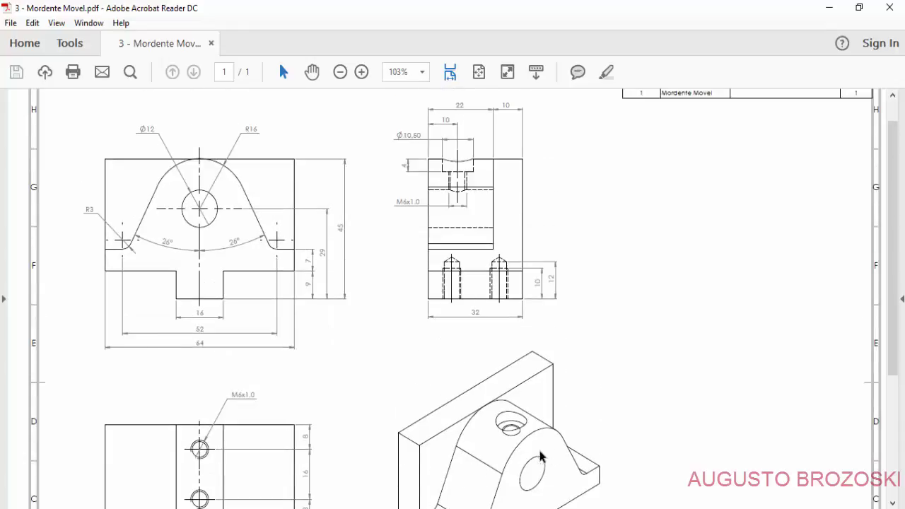
scroll(472, 399, "down", 3)
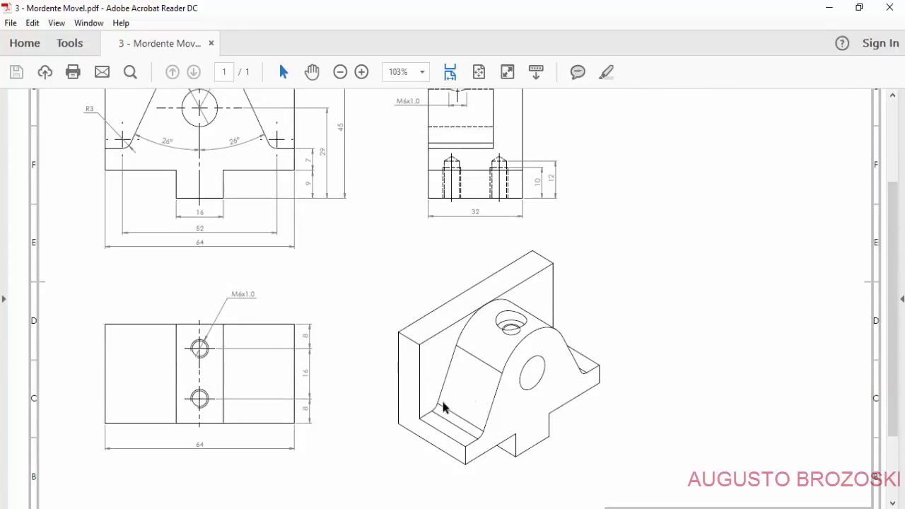
scroll(446, 407, "up", 3)
scroll(449, 408, "up", 1)
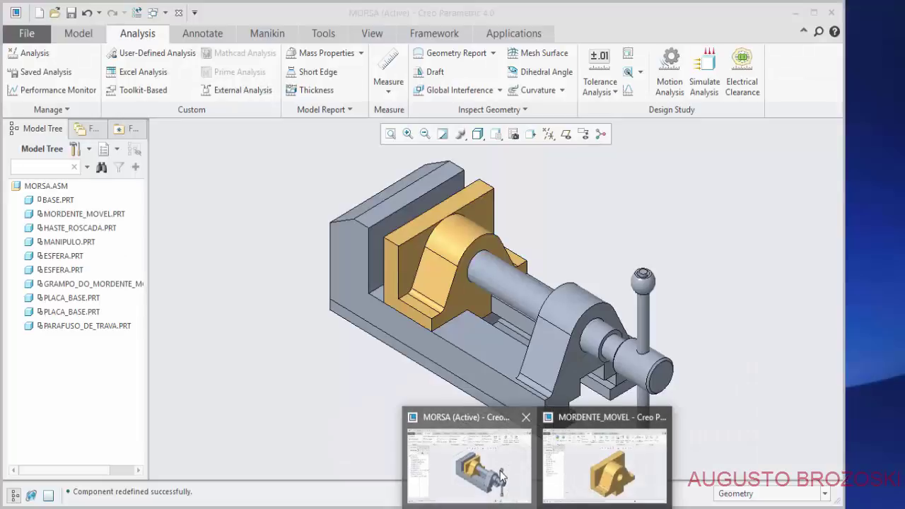
left_click(500, 475)
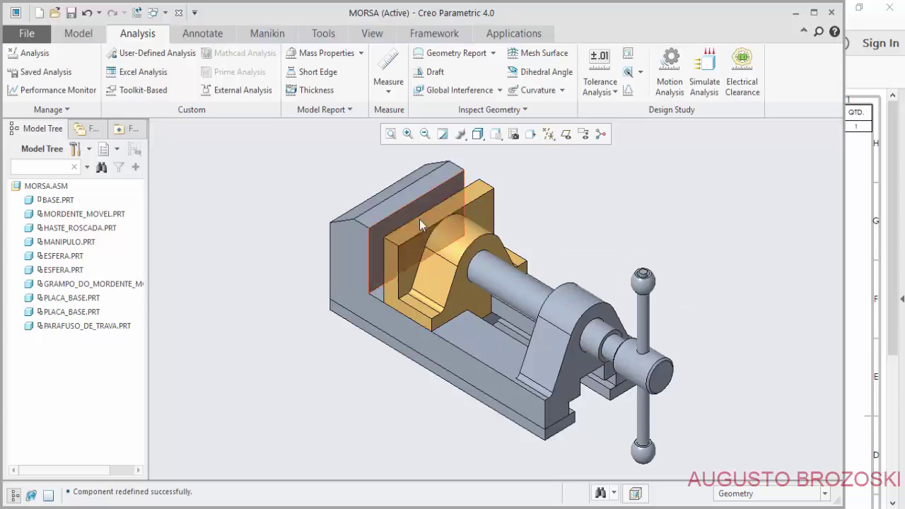
left_click(598, 452)
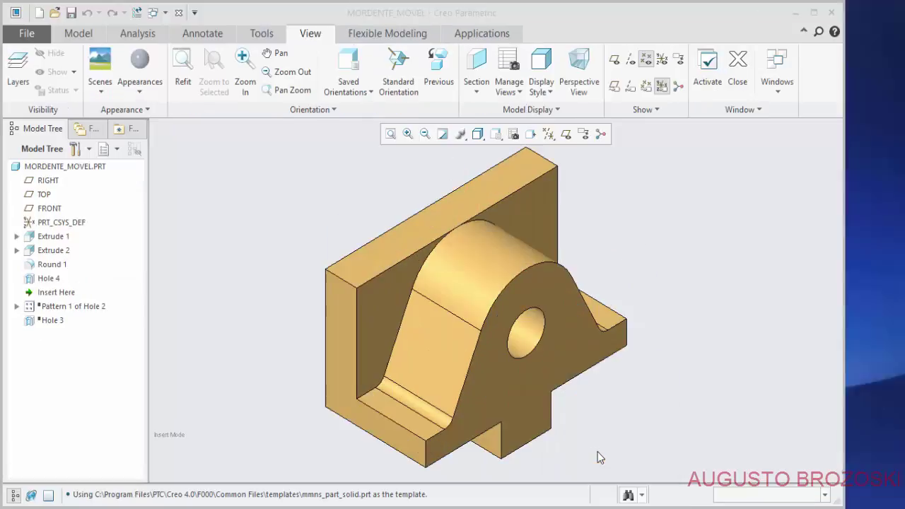
mouse_move(429, 320)
middle_mouse_down()
mouse_move(422, 345)
mouse_move(441, 343)
middle_mouse_up()
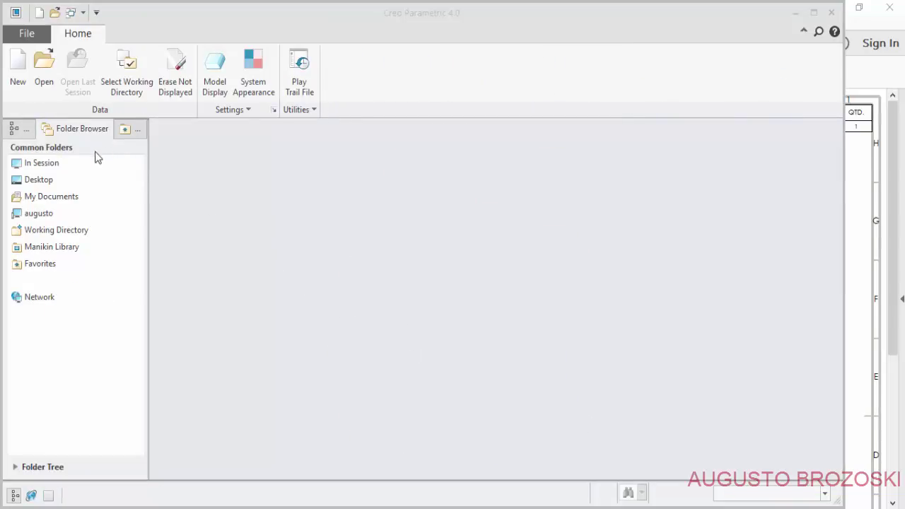
Set the working directory to C:\Trabalho\Creo Parametric\Morsa Creo.
left_click(26, 33)
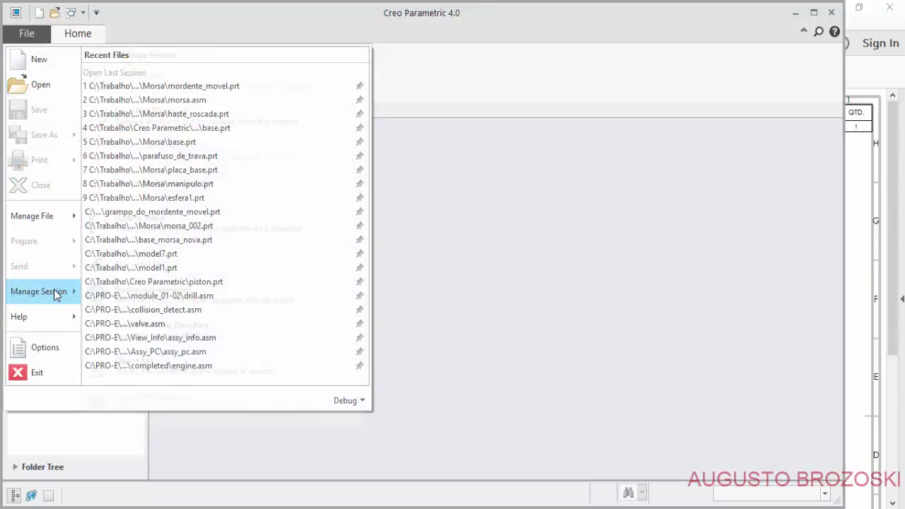
mouse_move(39, 291)
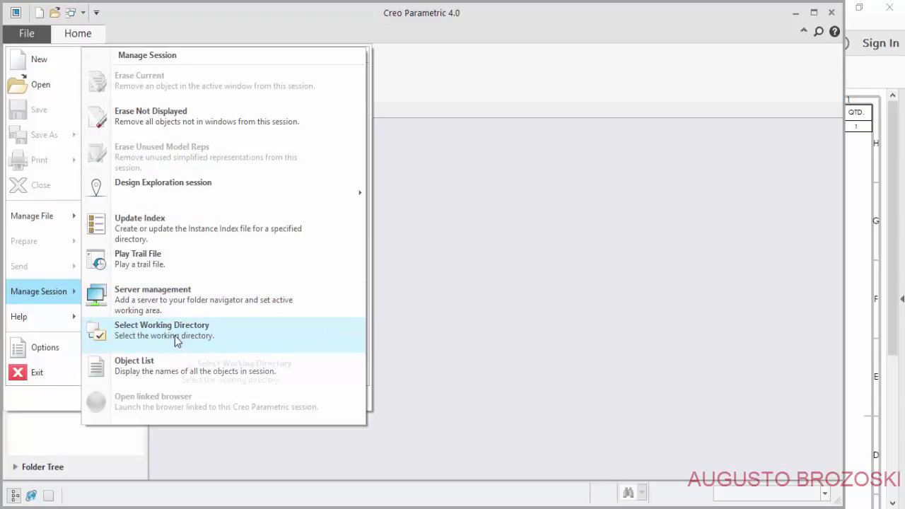
left_click(168, 337)
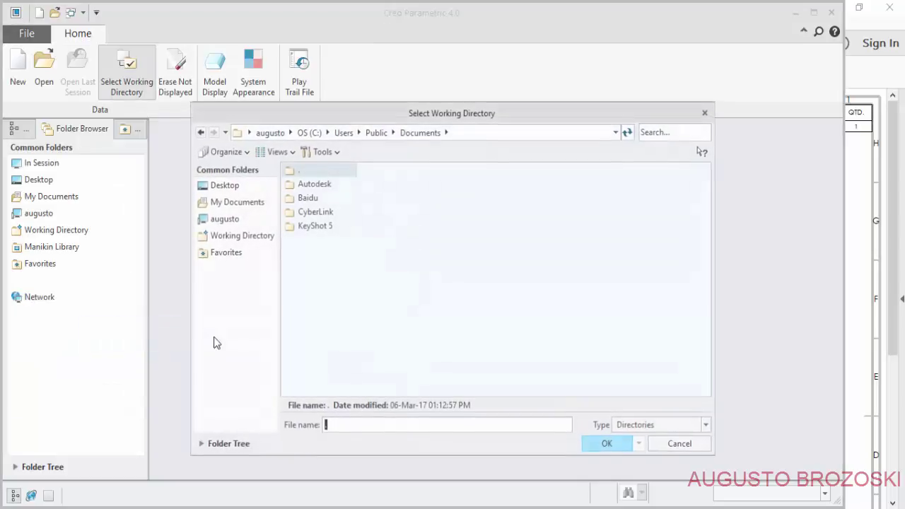
left_click(309, 132)
left_click(672, 390)
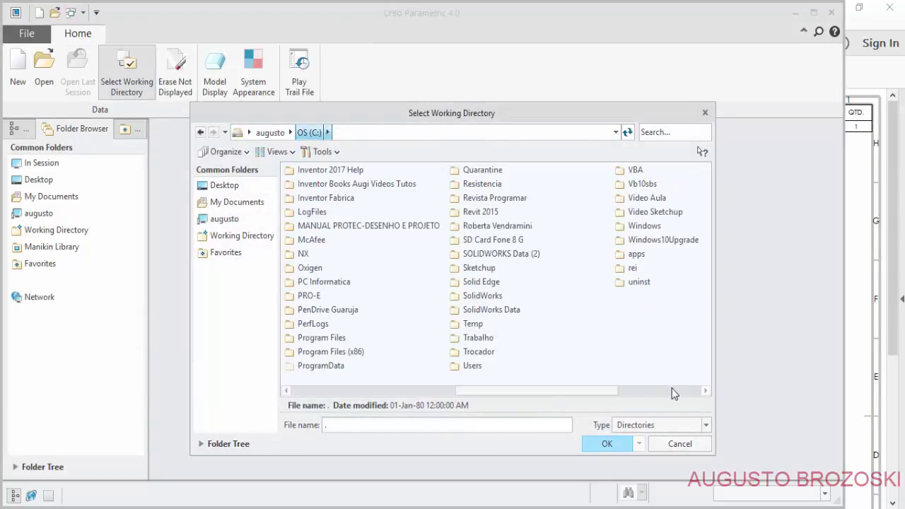
left_click(672, 390)
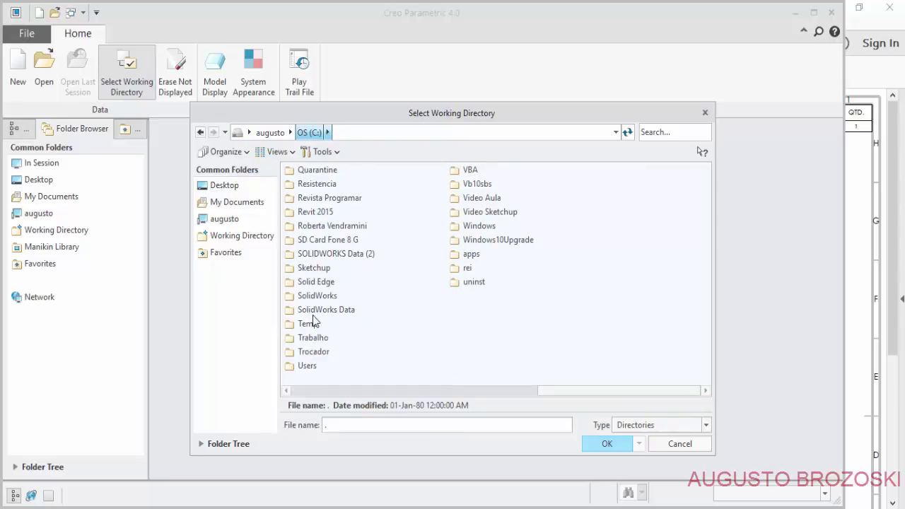
double_click(319, 339)
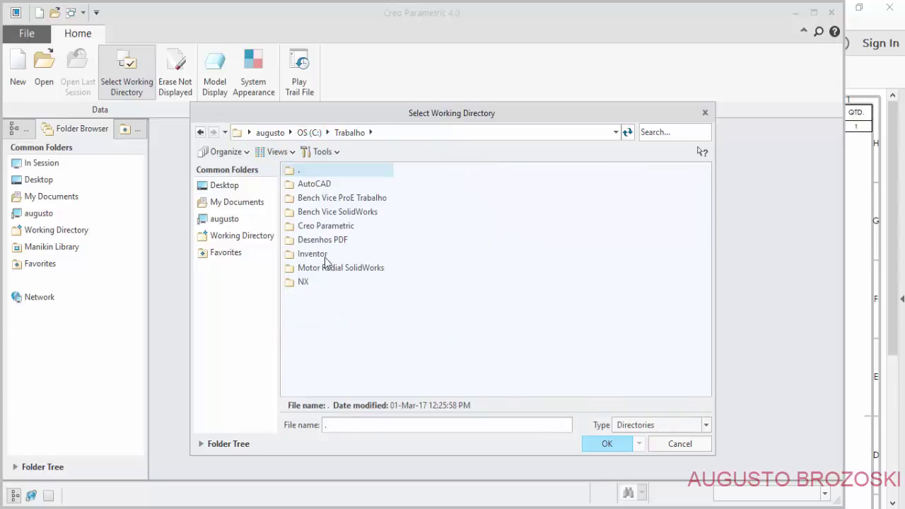
left_click(329, 227)
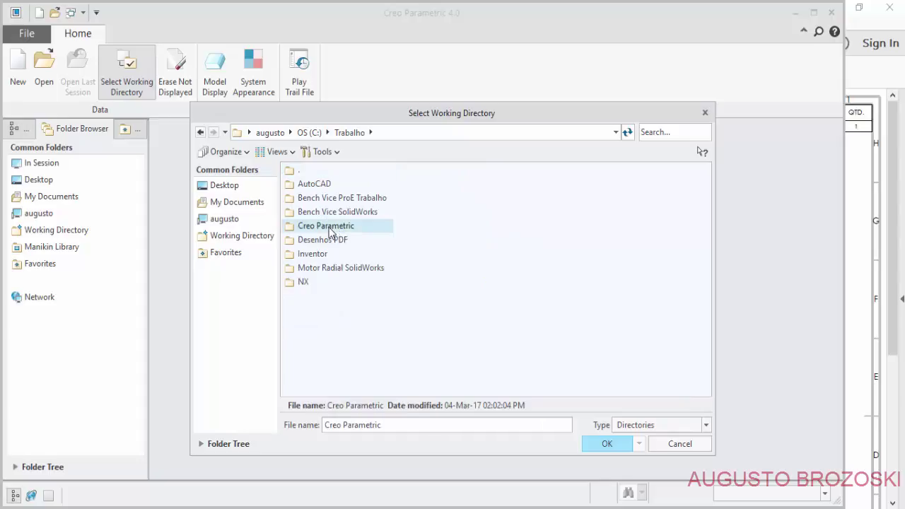
double_click(329, 228)
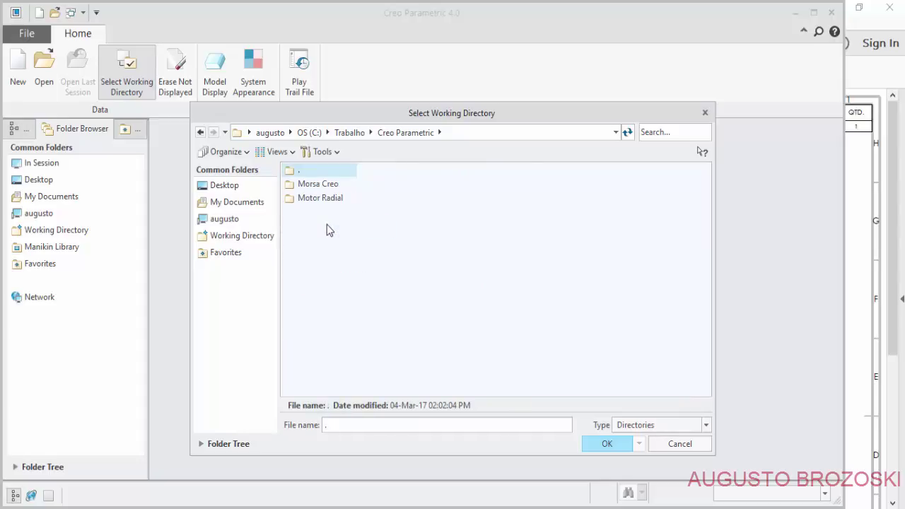
double_click(324, 186)
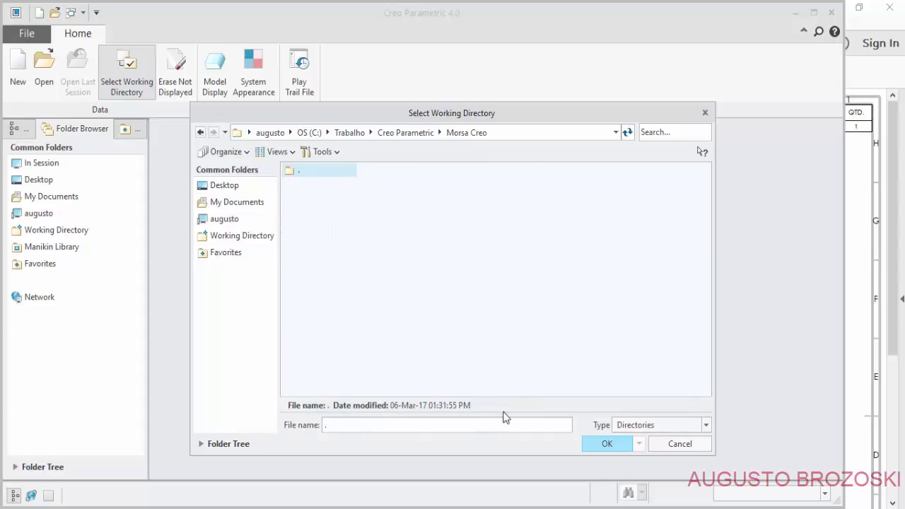
left_click(621, 442)
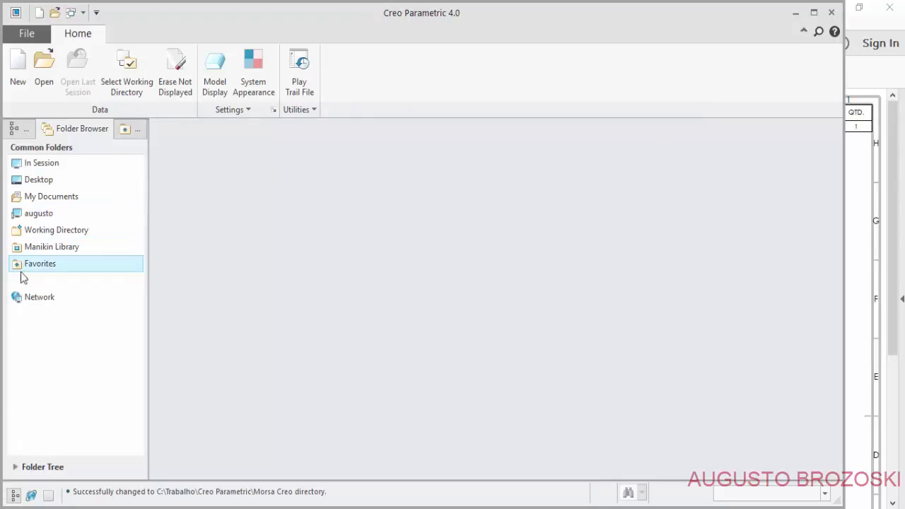
Reopen the working directory chooser to confirm Morsa Creo, then close it unchanged.
left_click(16, 34)
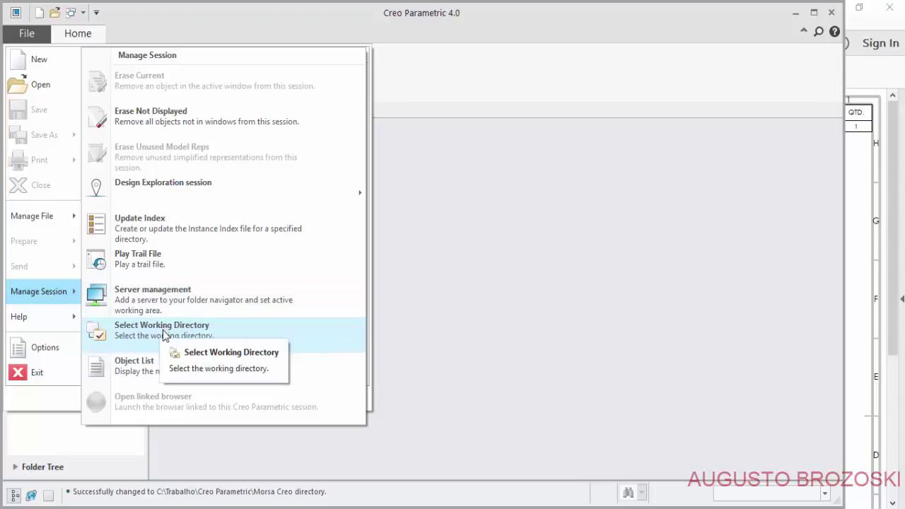
left_click(164, 335)
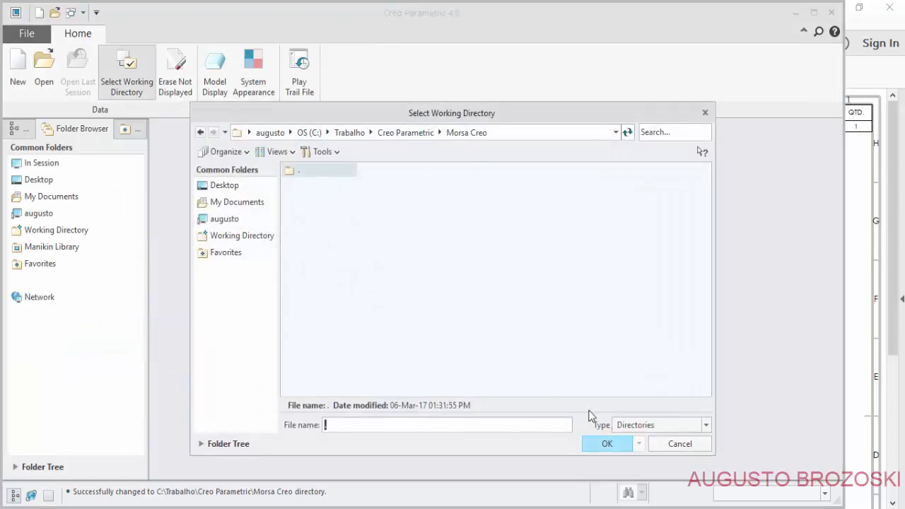
left_click(673, 444)
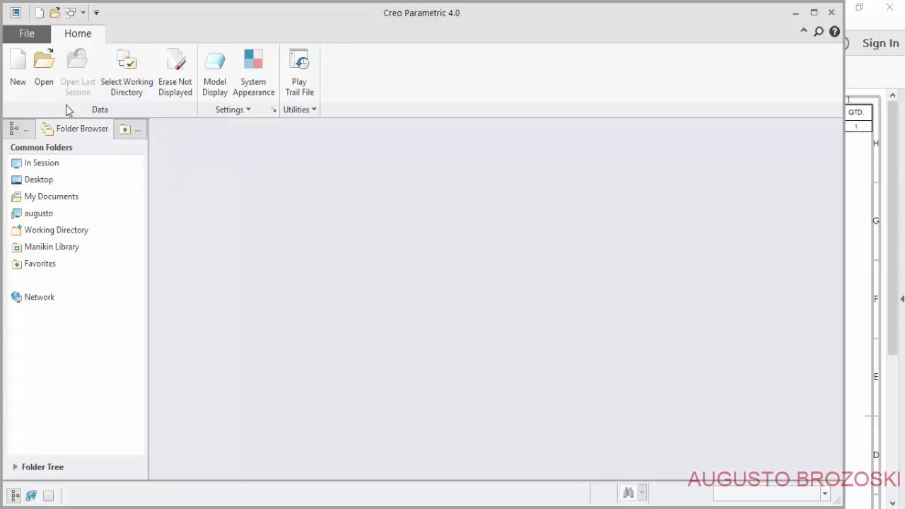
Create solid part Mordente_Movel using the mmns_part_solid template instead of the default.
left_click(17, 70)
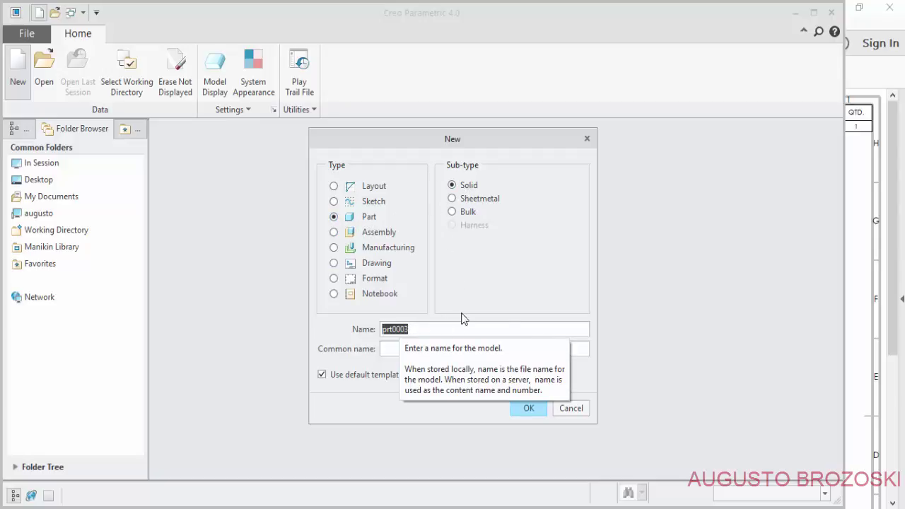
type("Mo")
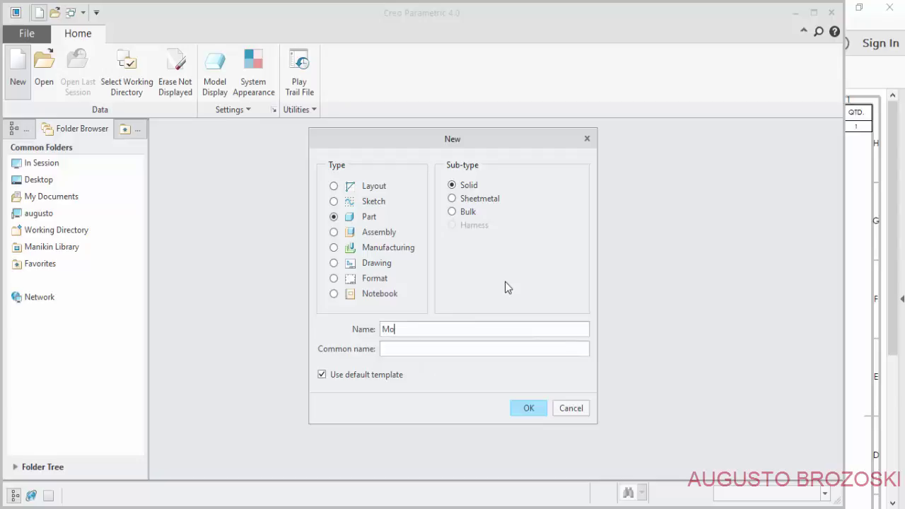
type("rdente_")
type("M")
type("ovel")
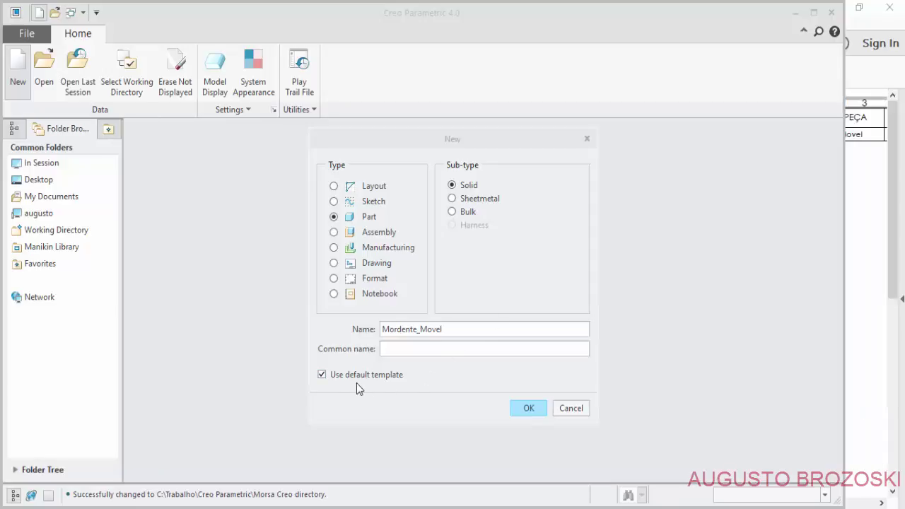
left_click(323, 377)
left_click(322, 377)
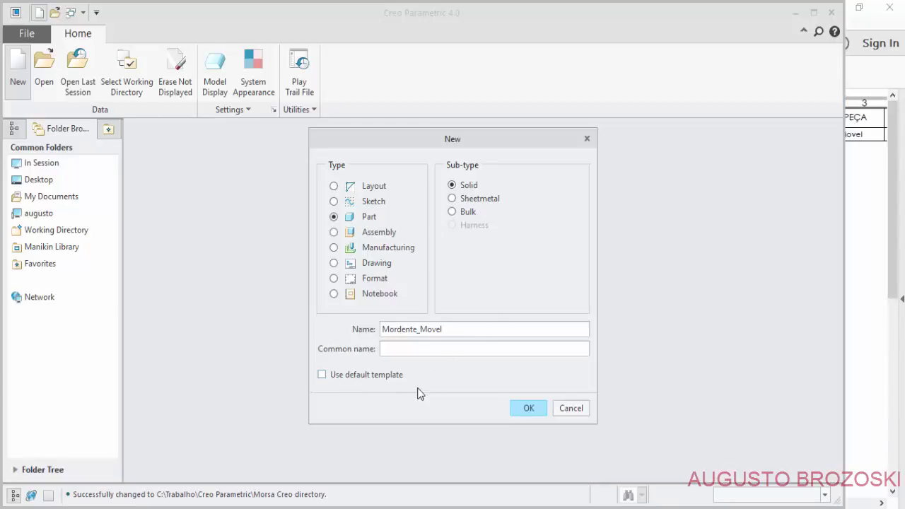
left_click(528, 411)
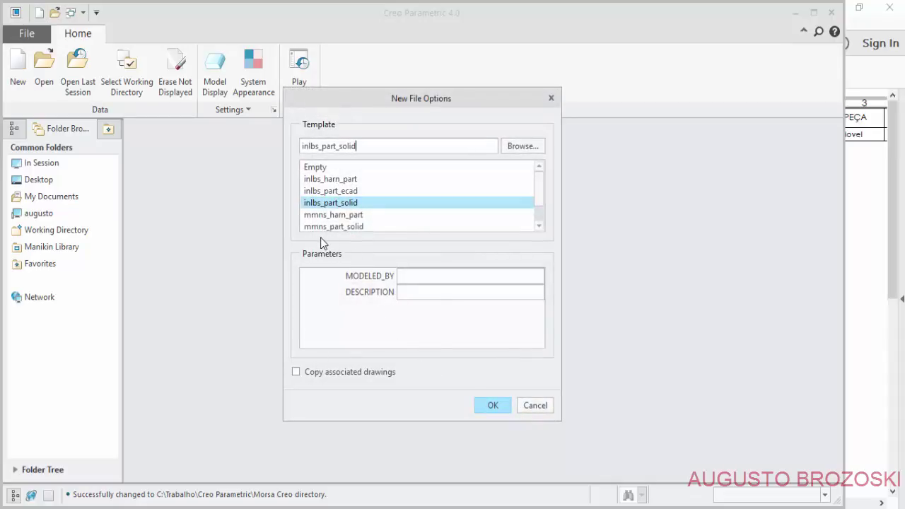
left_click(353, 227)
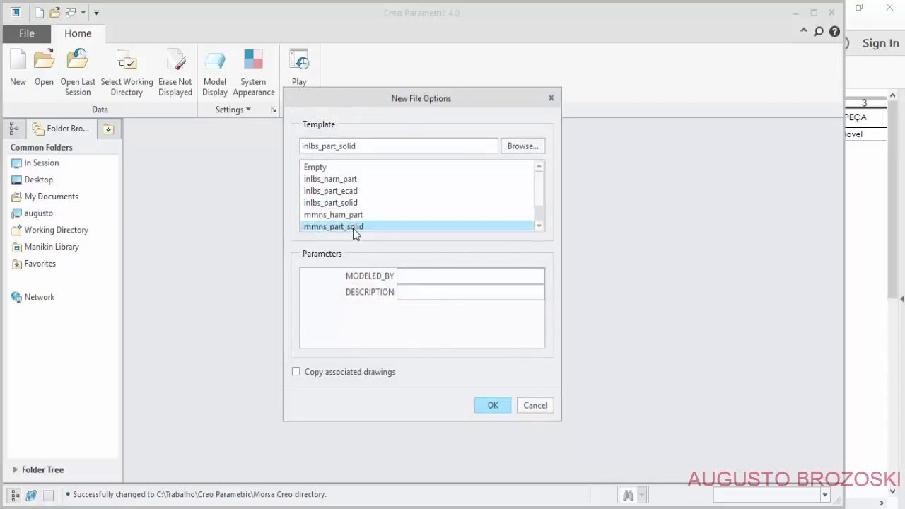
left_click(493, 410)
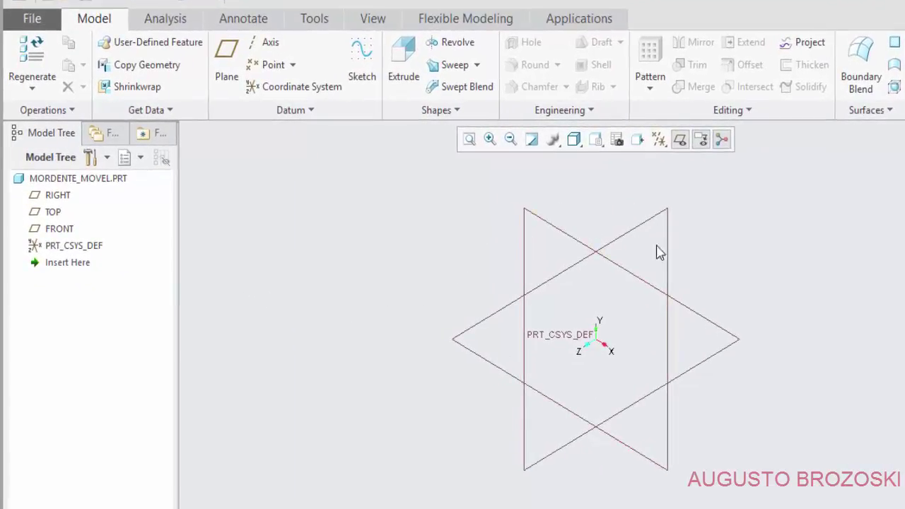
Check the datum display filters and view toolbar, then select the RIGHT datum plane.
left_click(658, 141)
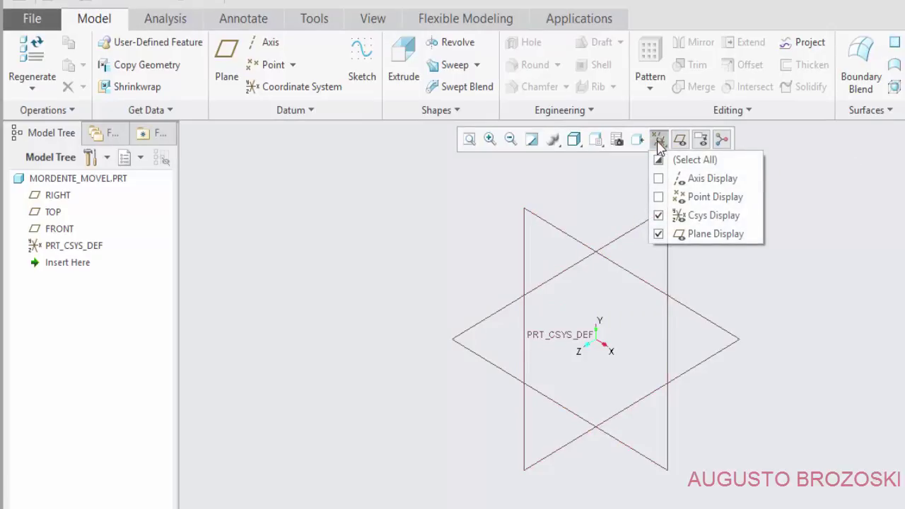
left_click(658, 234)
left_click(659, 234)
left_click(712, 267)
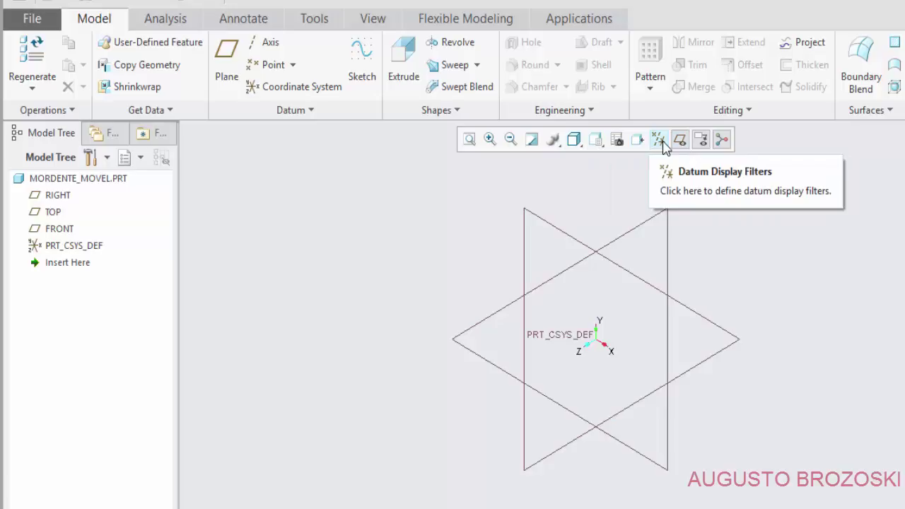
right_click(638, 140)
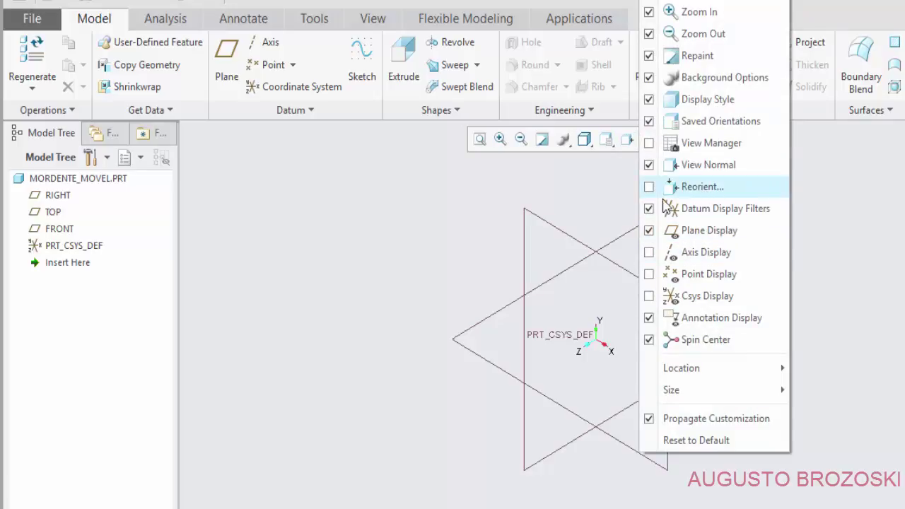
left_click(840, 203)
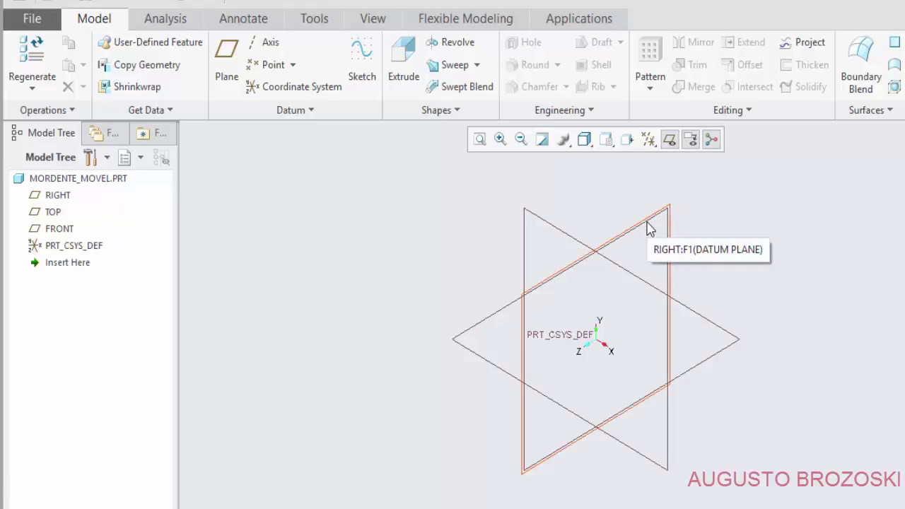
left_click(59, 198)
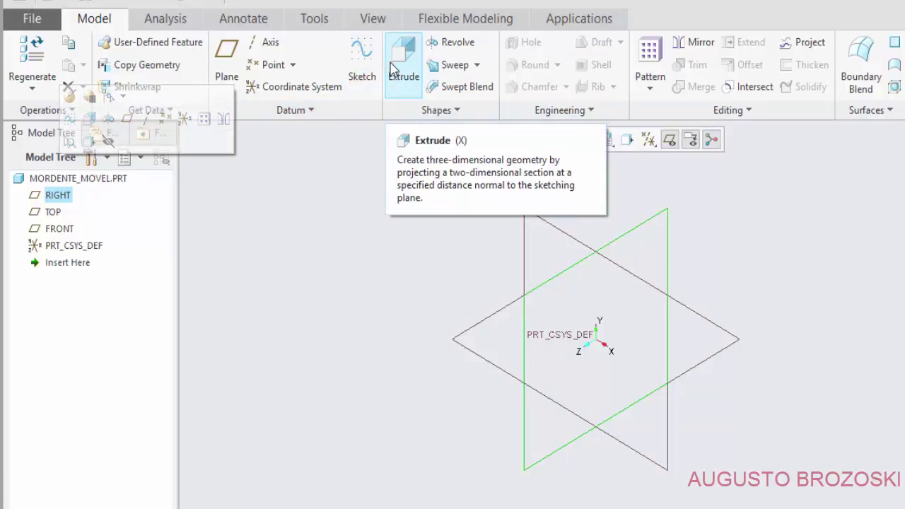
Start a sketch on RIGHT viewed face-on, hide datum planes, and shift the origin lower.
left_click(364, 67)
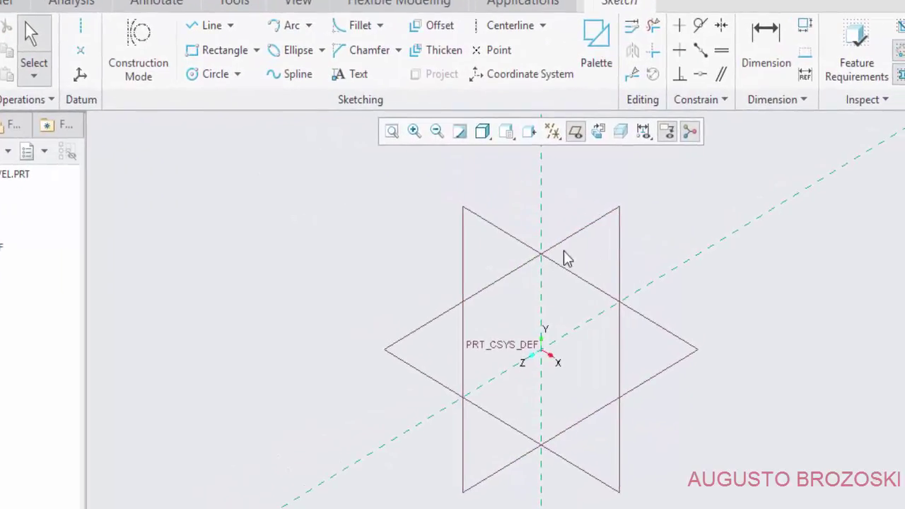
left_click(599, 134)
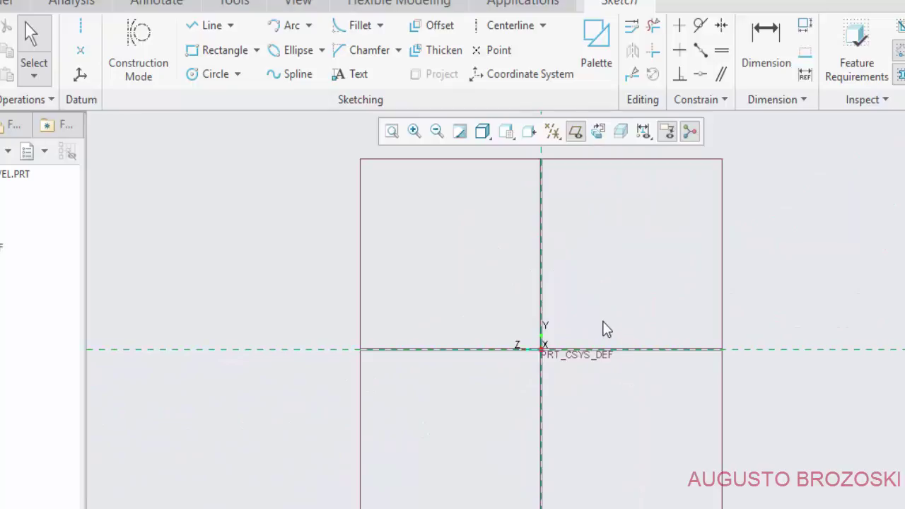
left_click(575, 132)
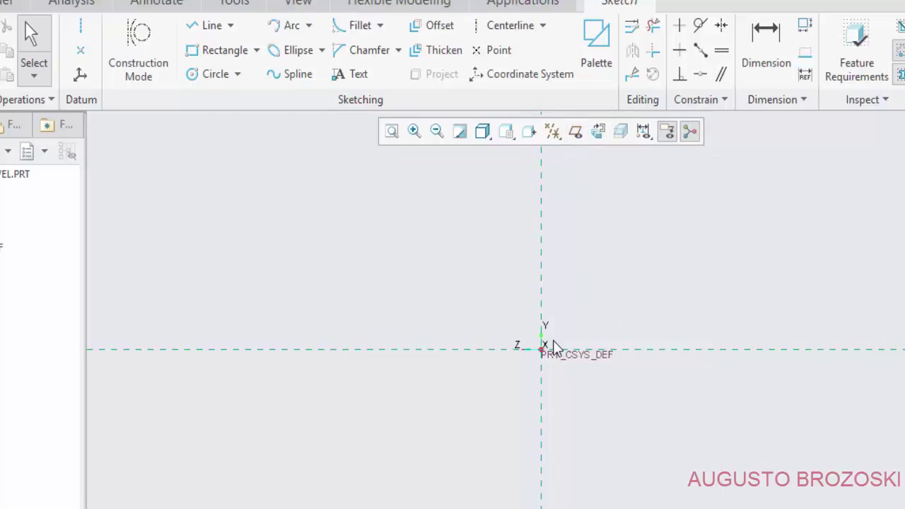
middle_click_drag(556, 334, 543, 351, "shift")
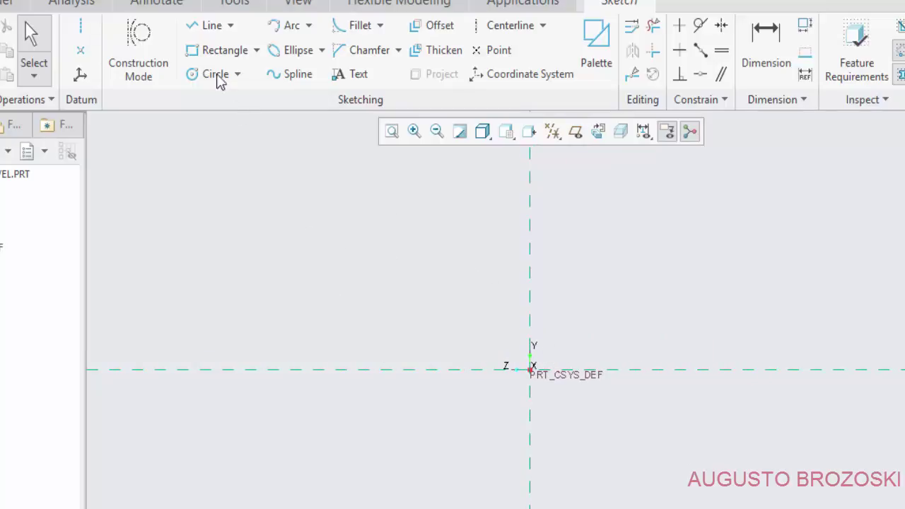
left_click(208, 26)
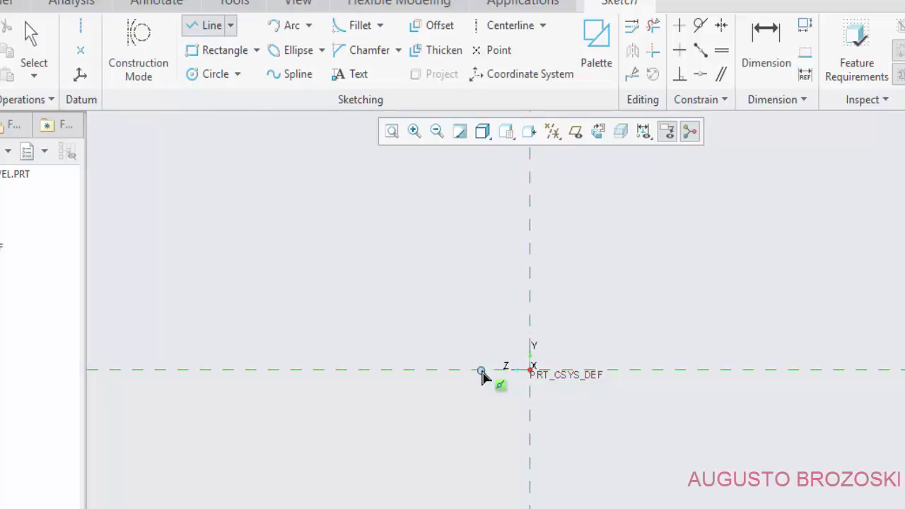
Draw a closed T-shaped line profile: wide top block over a stem resting on the centreline.
left_click(488, 370)
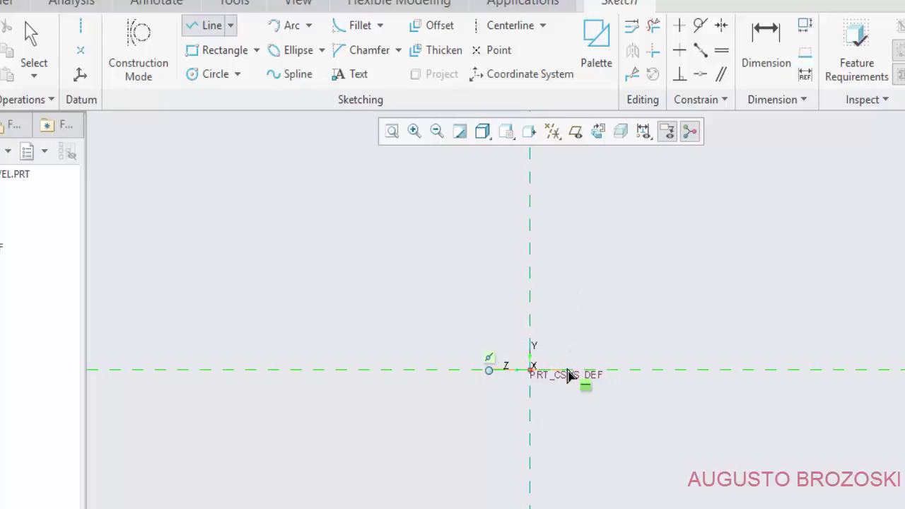
left_click(569, 379)
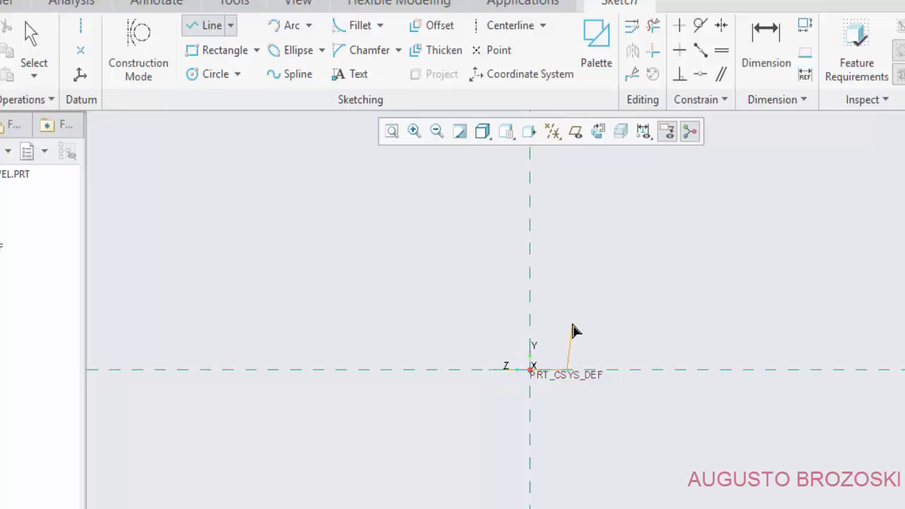
left_click(567, 327)
left_click(614, 325)
left_click(614, 254)
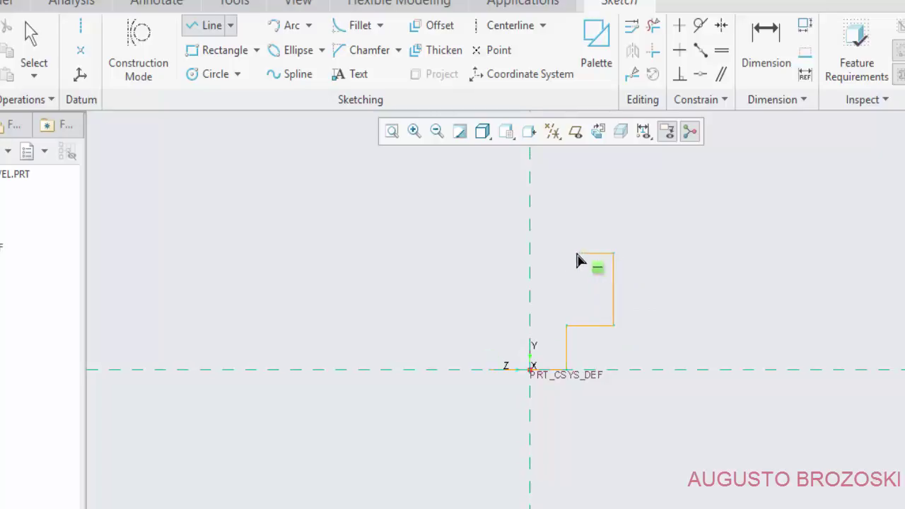
left_click(439, 253)
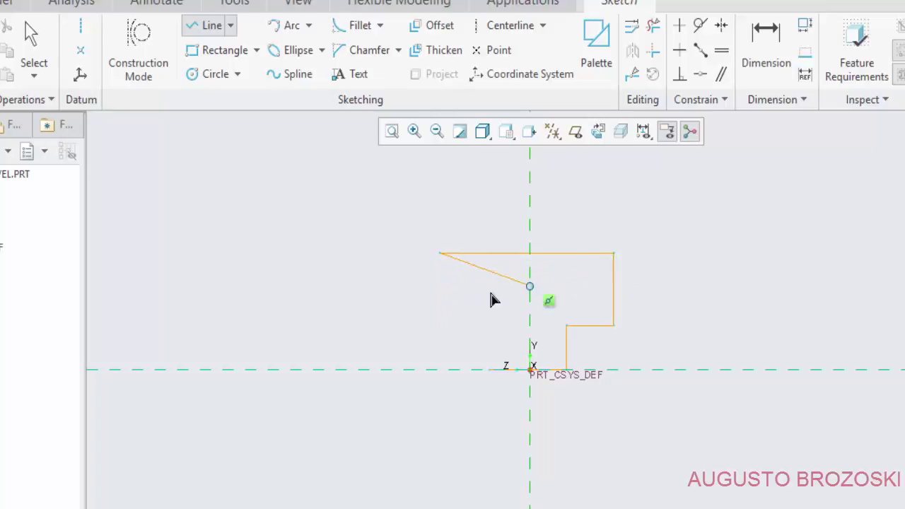
left_click(441, 330)
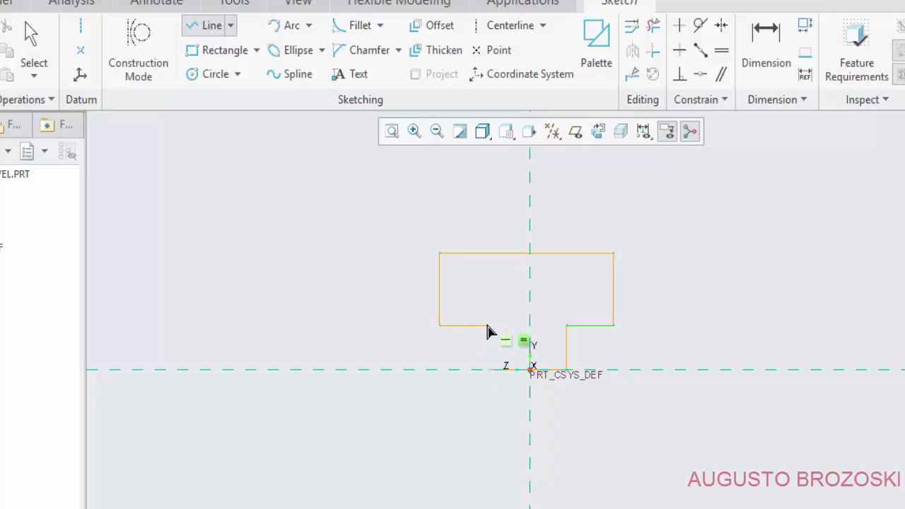
left_click(566, 326)
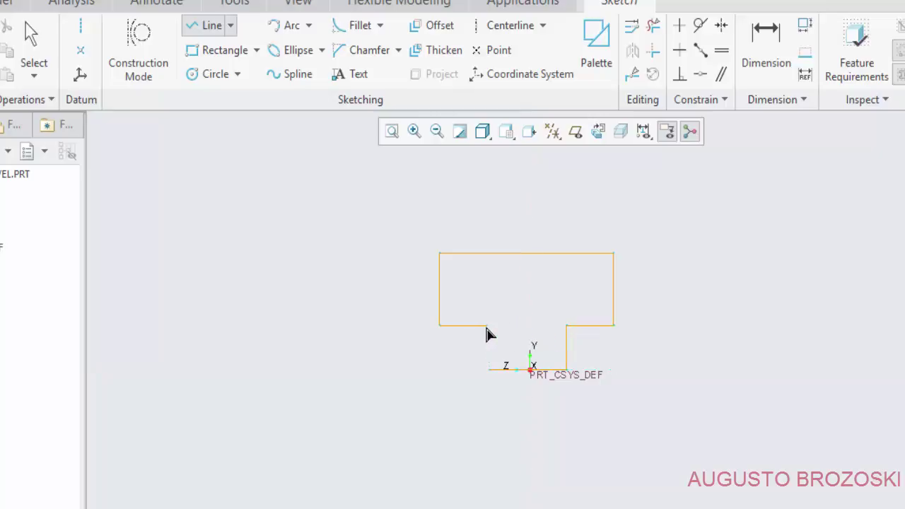
left_click(488, 328)
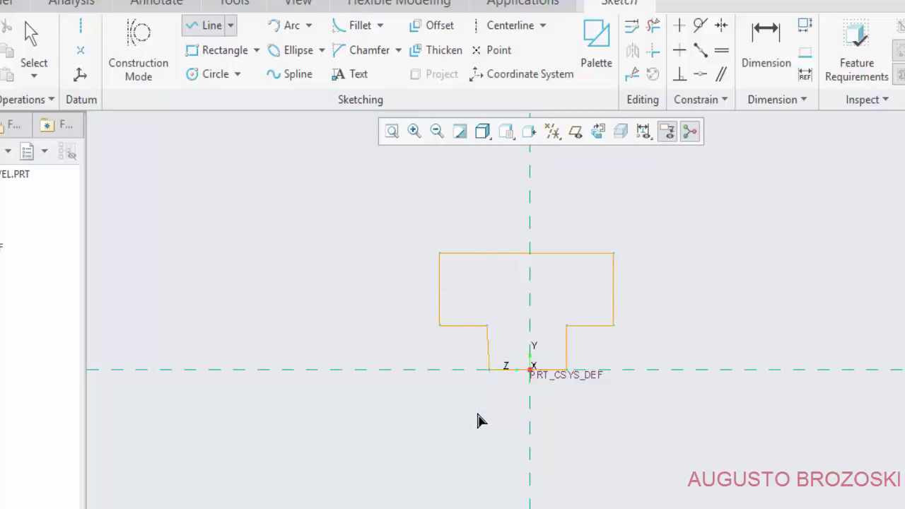
left_click(488, 369)
left_click(530, 369)
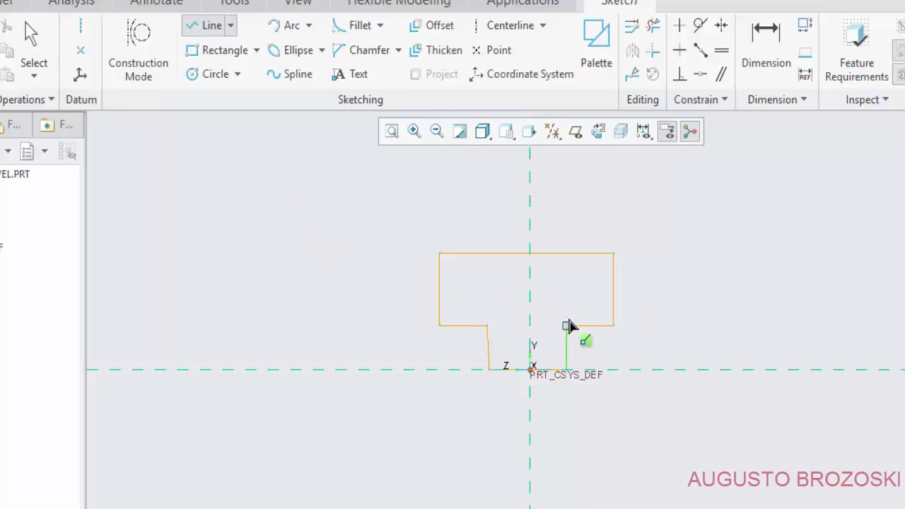
middle_click(629, 341)
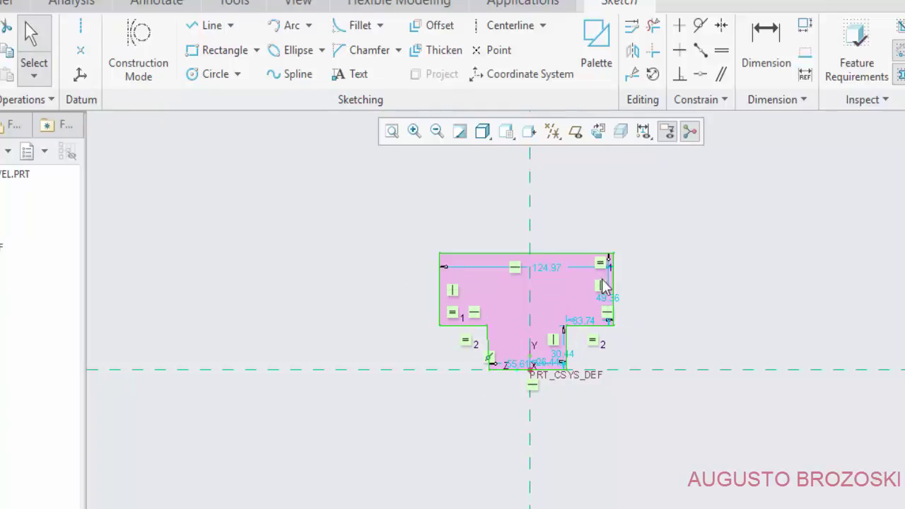
Refit the view and drag the 124.97, 49.36, 33.74, 55.61 and 26.44 dimensions outside the profile.
left_click(392, 135)
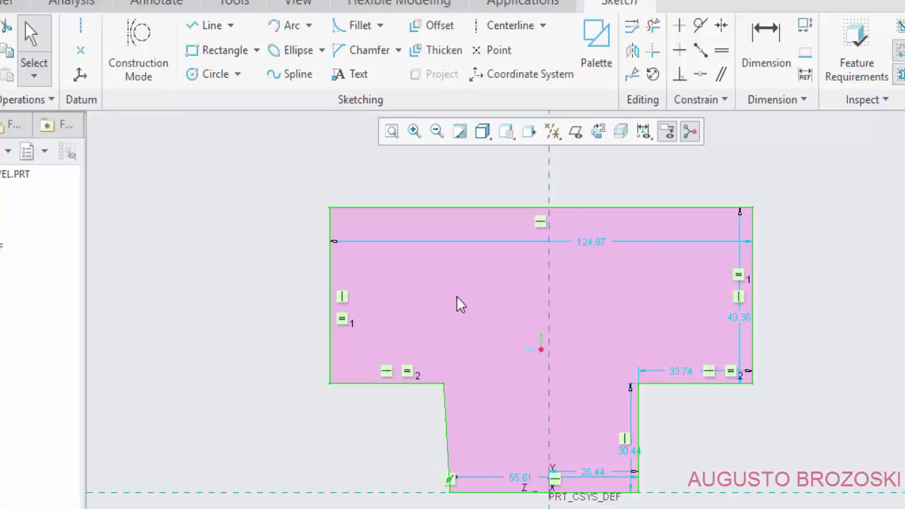
left_click(632, 197)
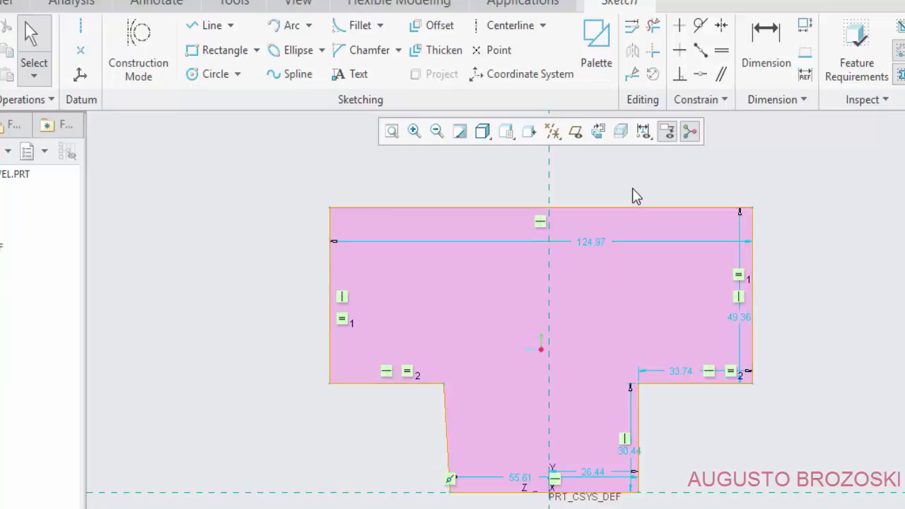
left_click_drag(597, 242, 521, 175)
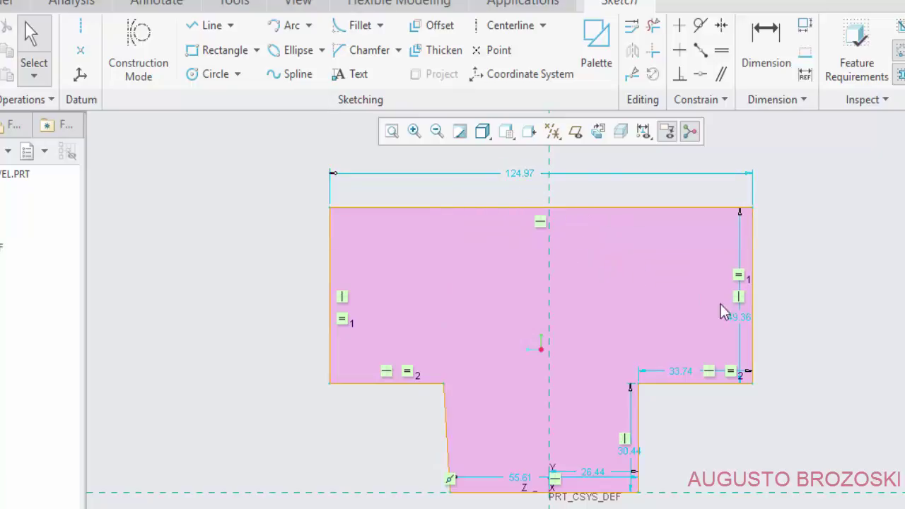
left_click_drag(746, 327, 808, 302)
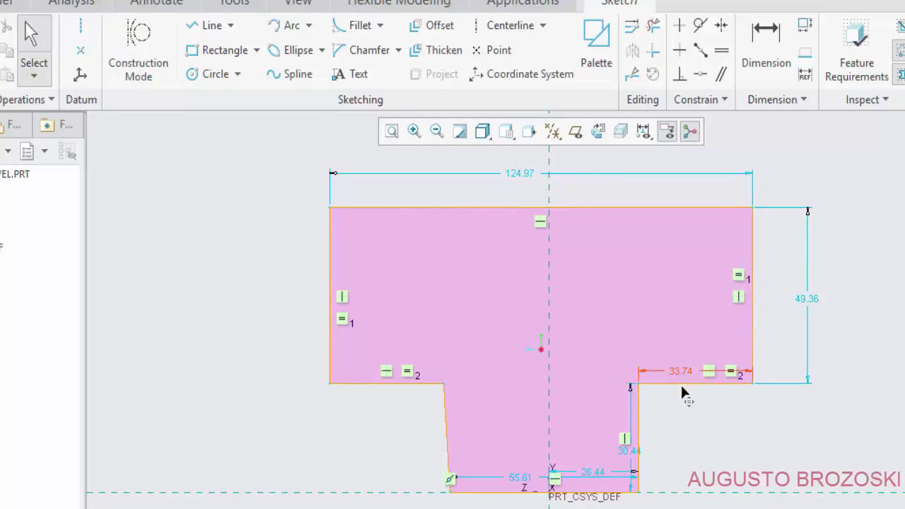
mouse_move(682, 388)
left_mouse_down()
mouse_move(686, 421)
mouse_move(735, 414)
left_mouse_up()
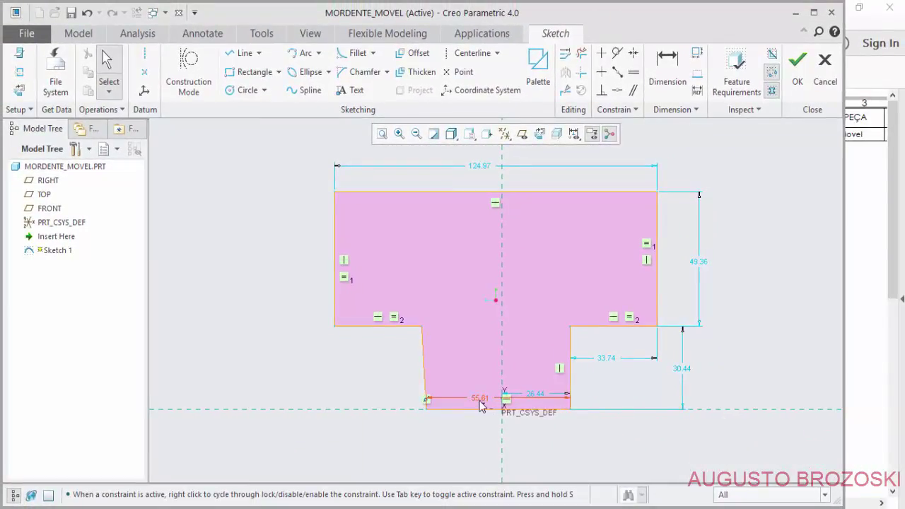
left_click_drag(481, 400, 478, 445)
left_click_drag(541, 394, 540, 432)
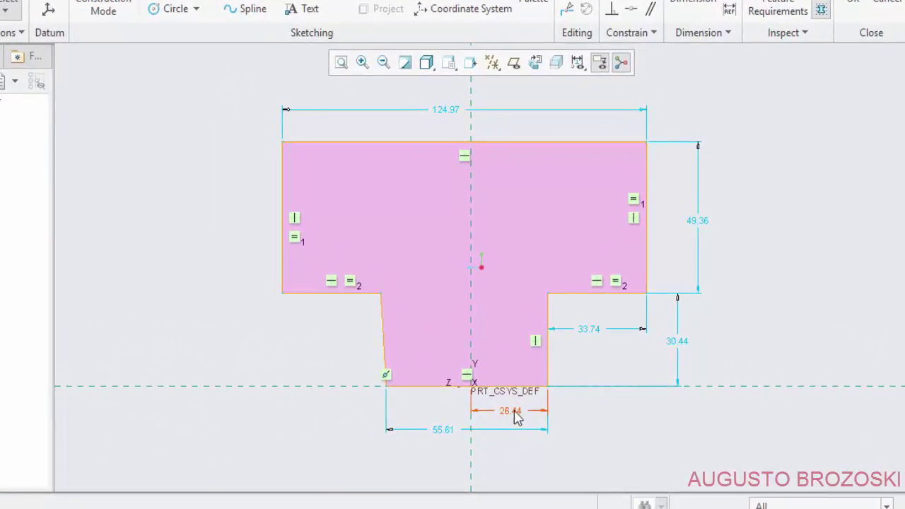
Set the stem offset to 8 and bottom width to 16, and make the slanted stem side vertical.
double_click(516, 414)
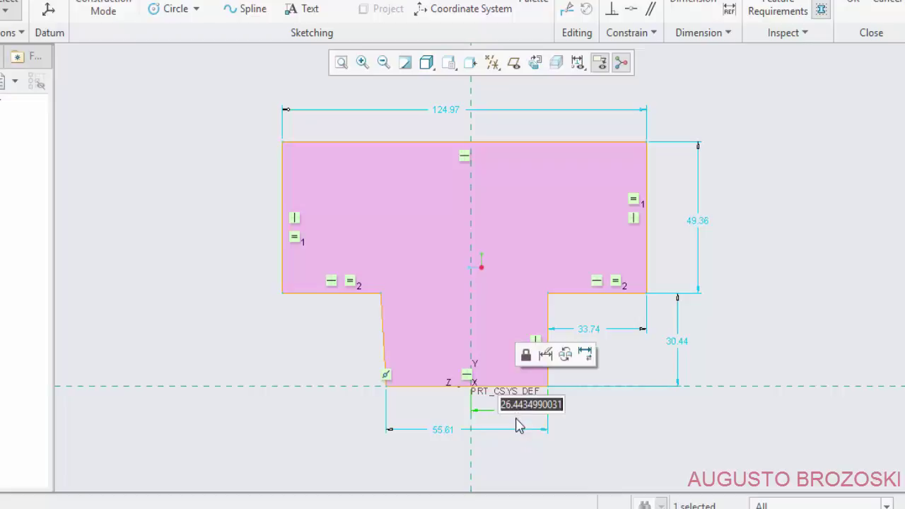
type("0")
key("Return")
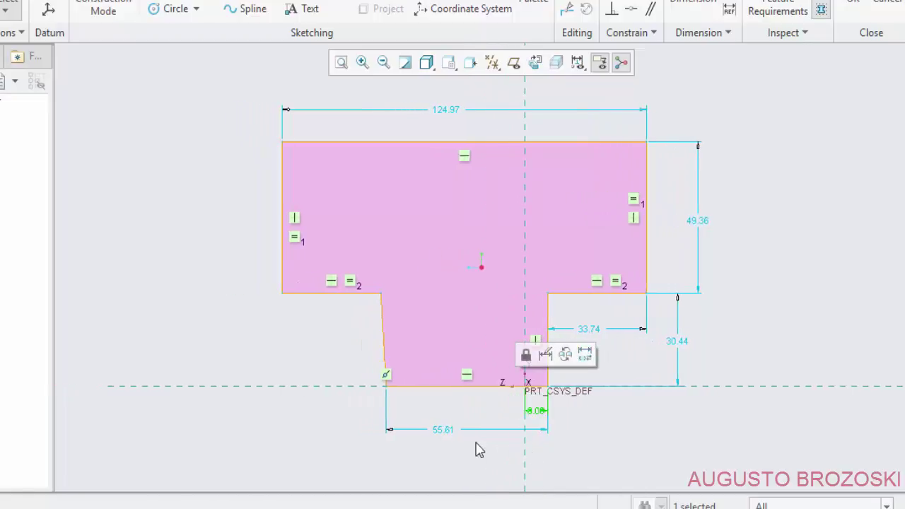
double_click(445, 429)
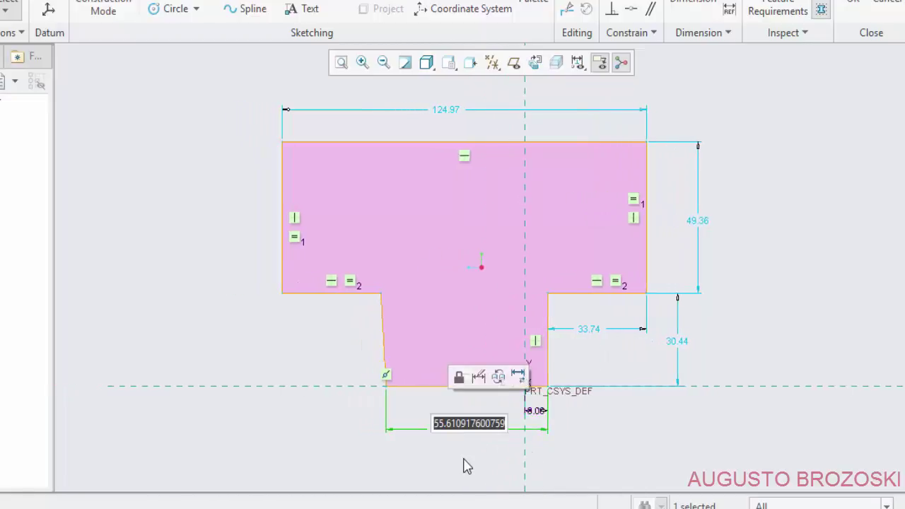
type("16")
key("Return")
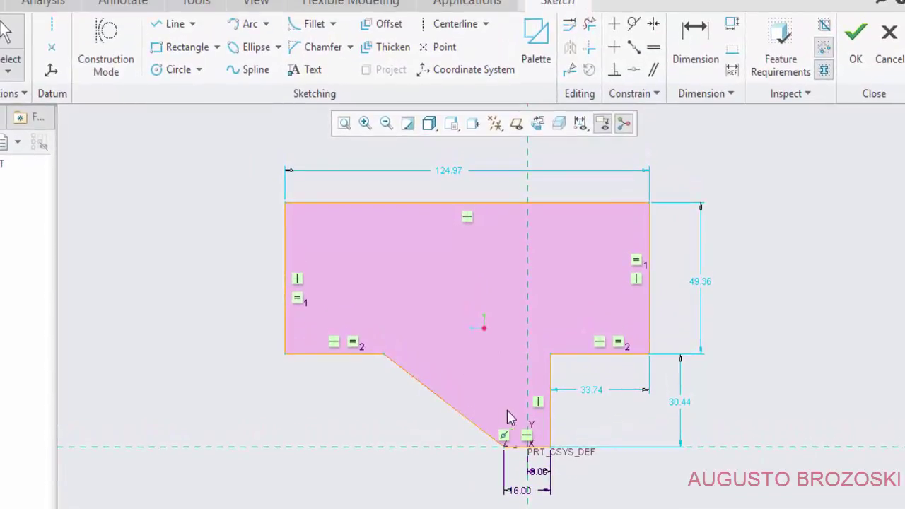
left_click(614, 29)
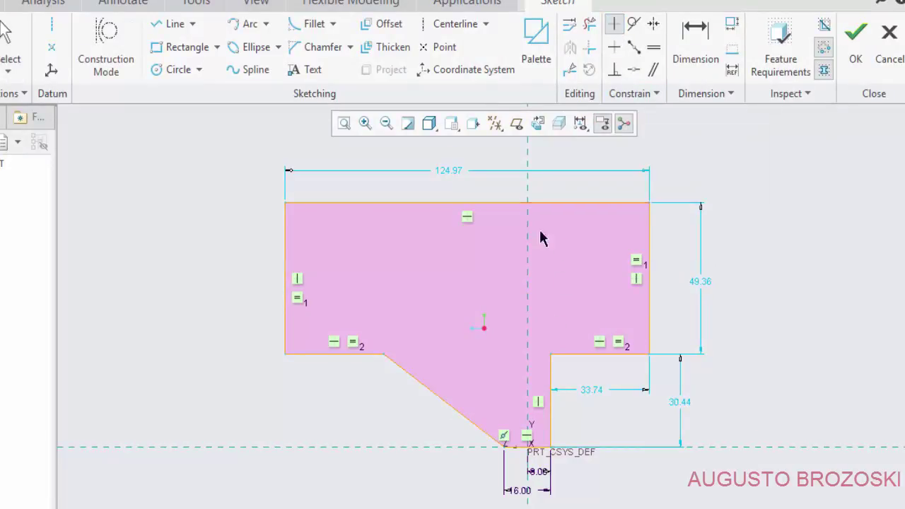
left_click(400, 372)
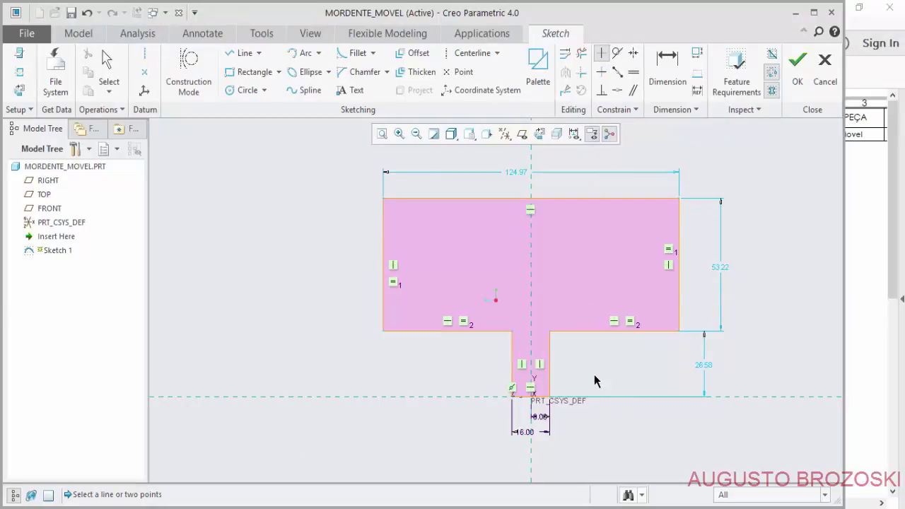
Change the stem height from 26.58 to 9.
middle_click(615, 440)
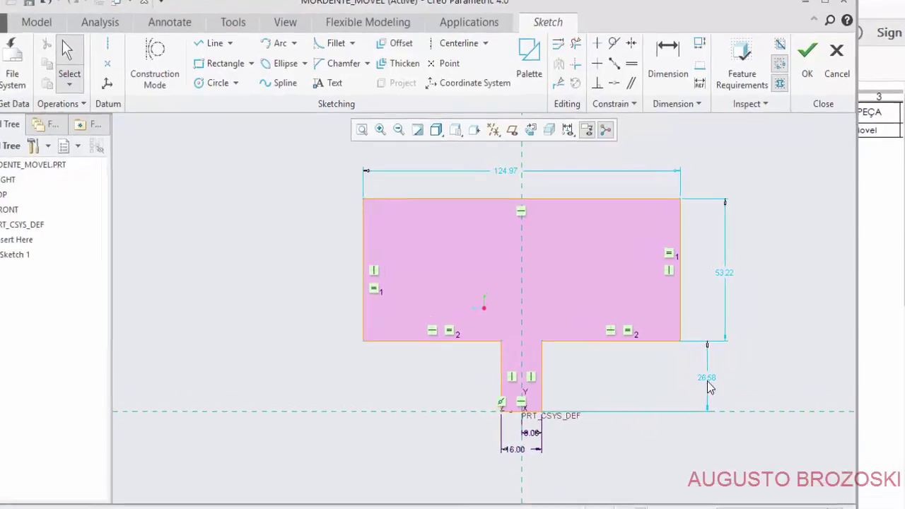
double_click(704, 374)
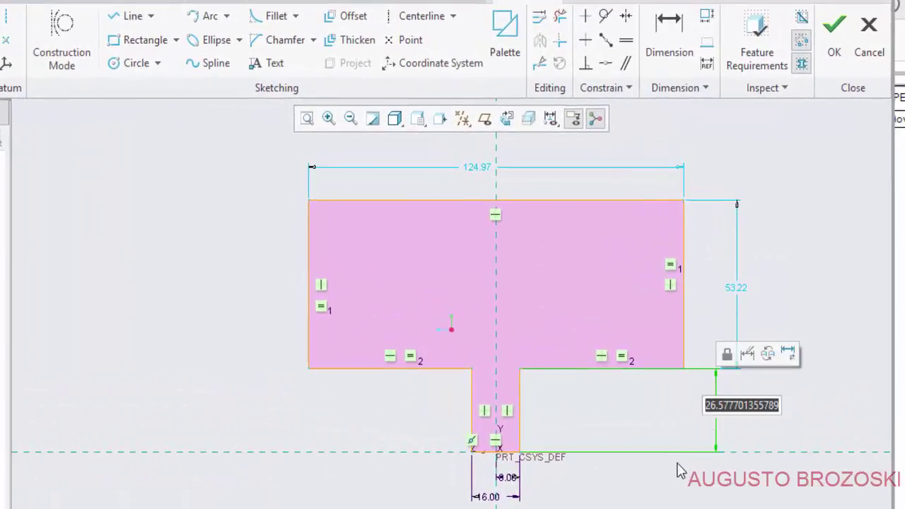
type("9")
key("Return")
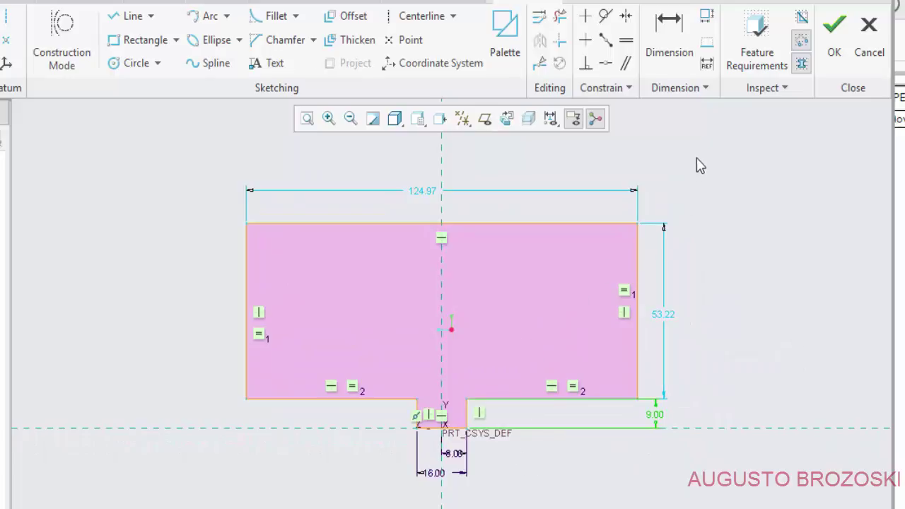
Add an overall height dimension of 45 and set the top width to 64.
left_click(668, 54)
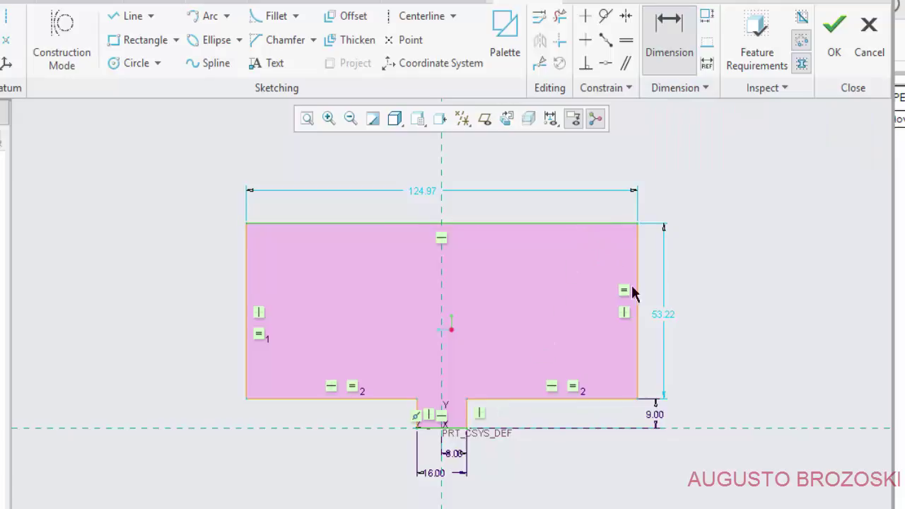
middle_click(713, 331)
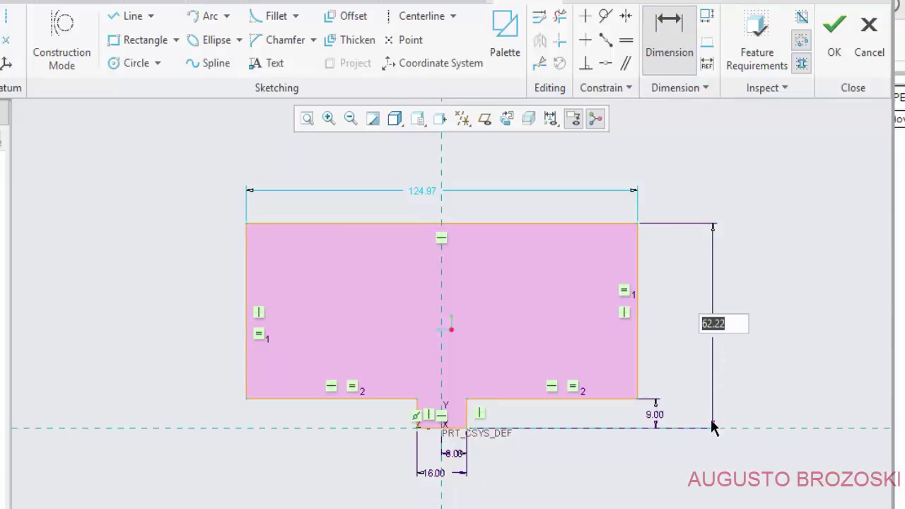
type("4")
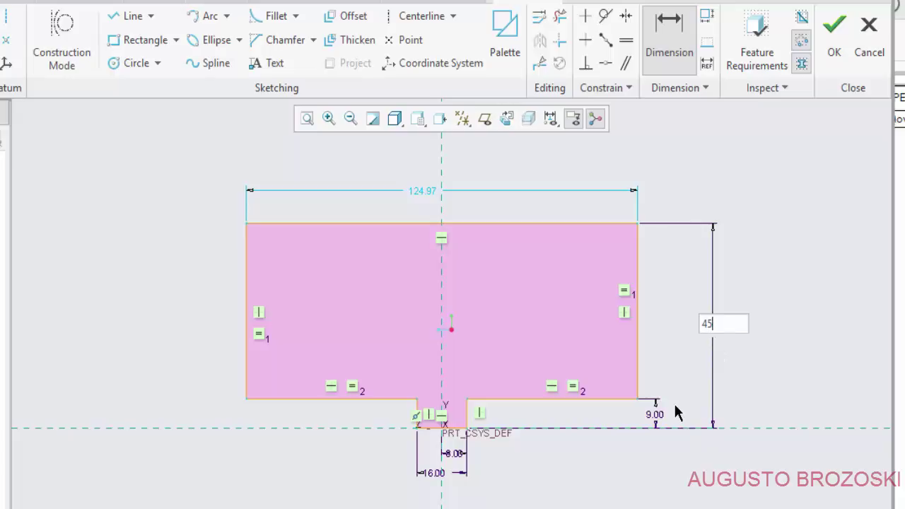
type("5")
key("Return")
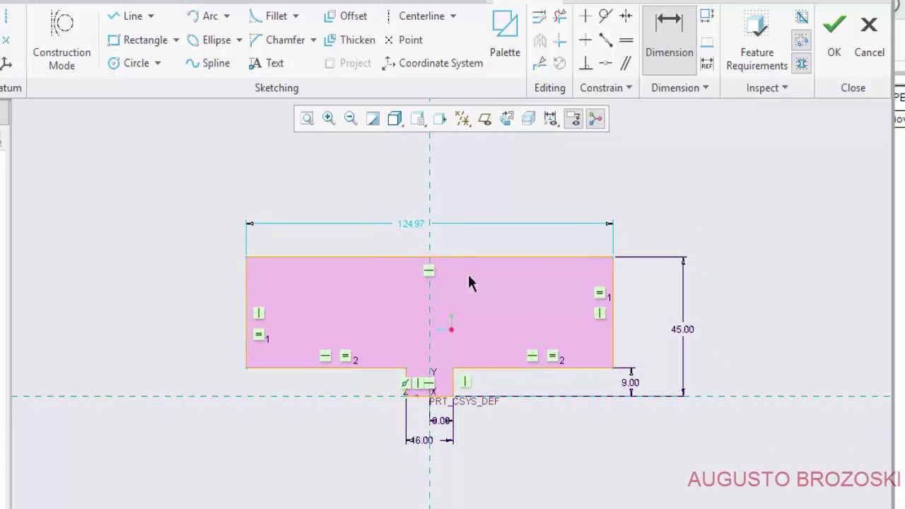
double_click(411, 222)
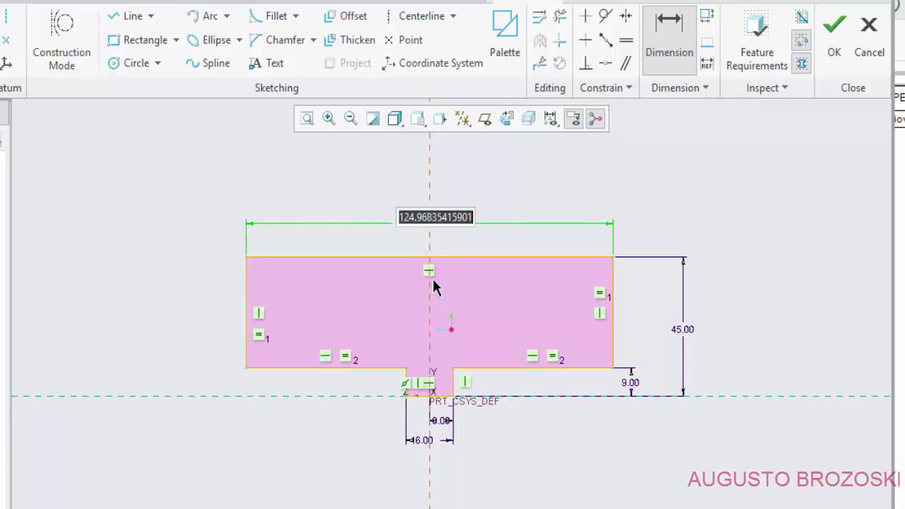
type("64")
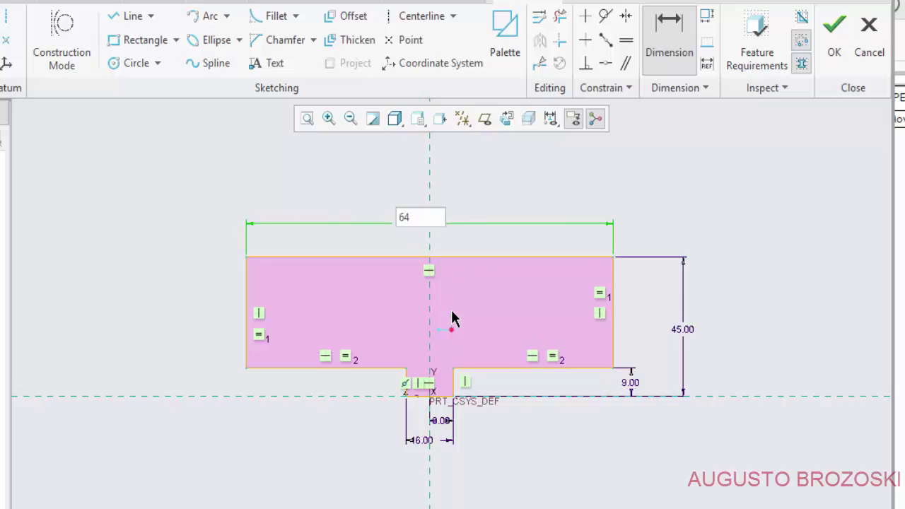
key("Return")
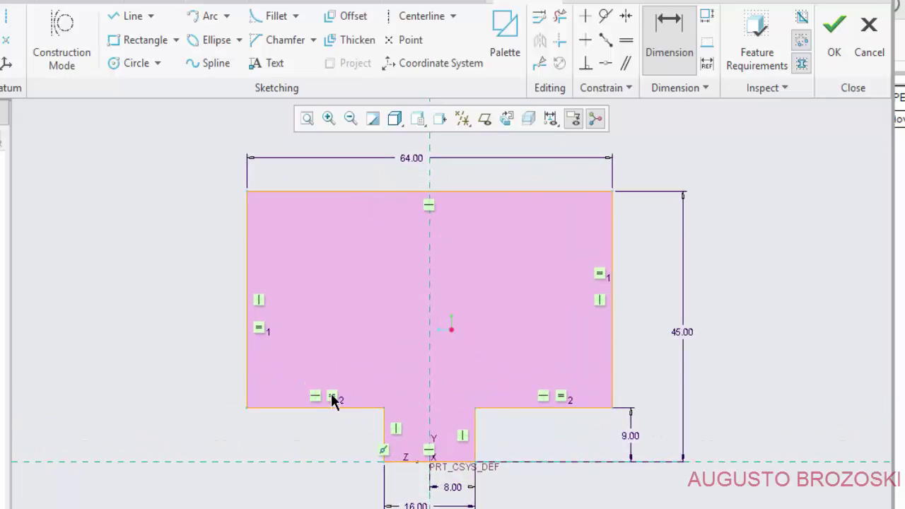
middle_click(717, 228)
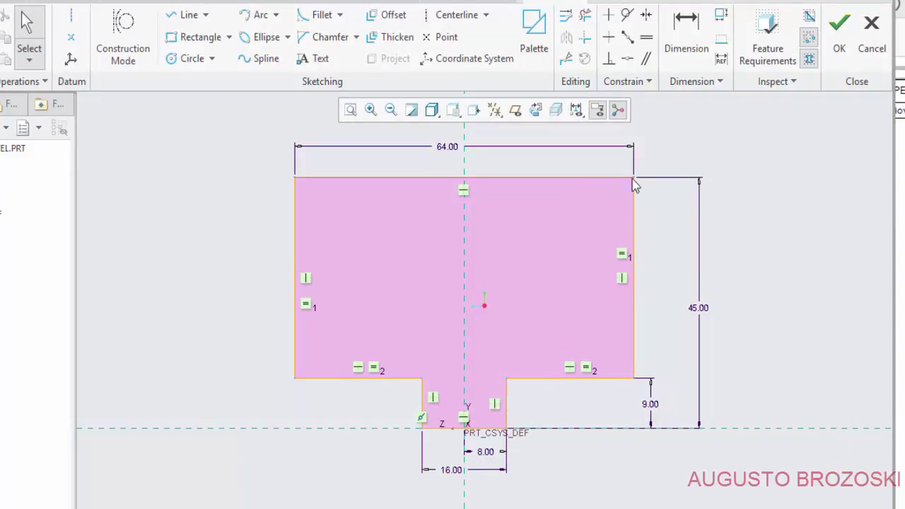
Finish Sketch 1 and save MORDENTE_MOVEL.
left_click(839, 29)
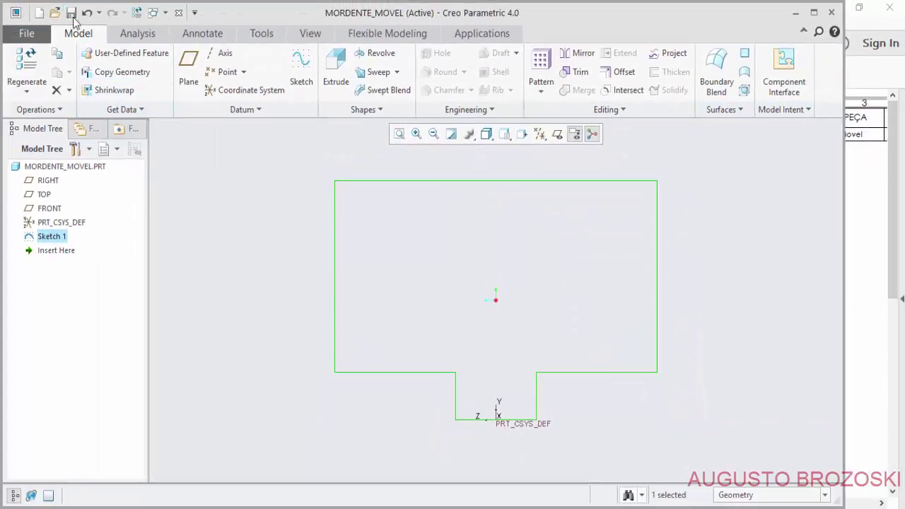
left_click(71, 12)
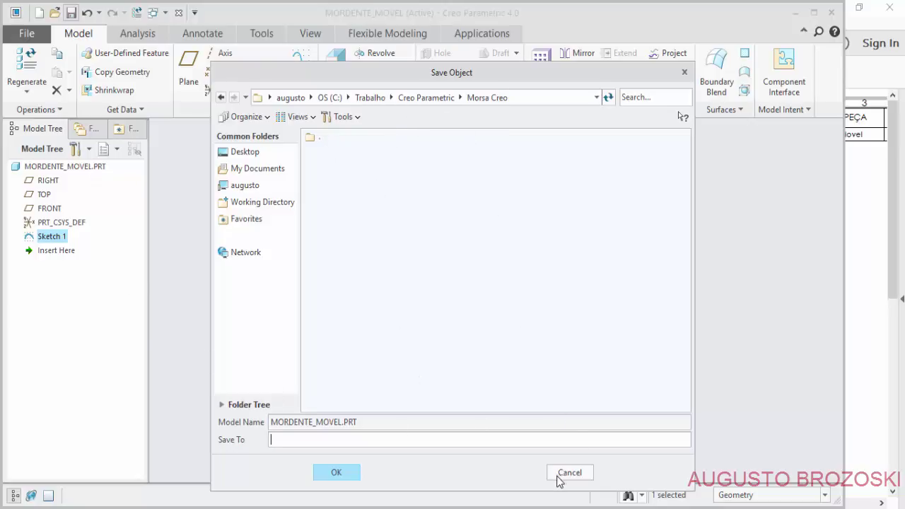
left_click(338, 481)
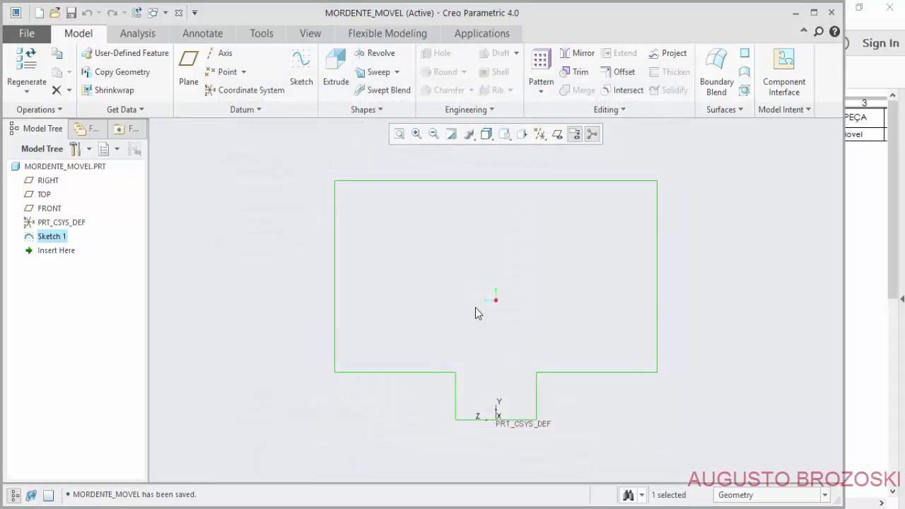
Switch to Standard Orientation and start extruding the sketch.
left_click(505, 134)
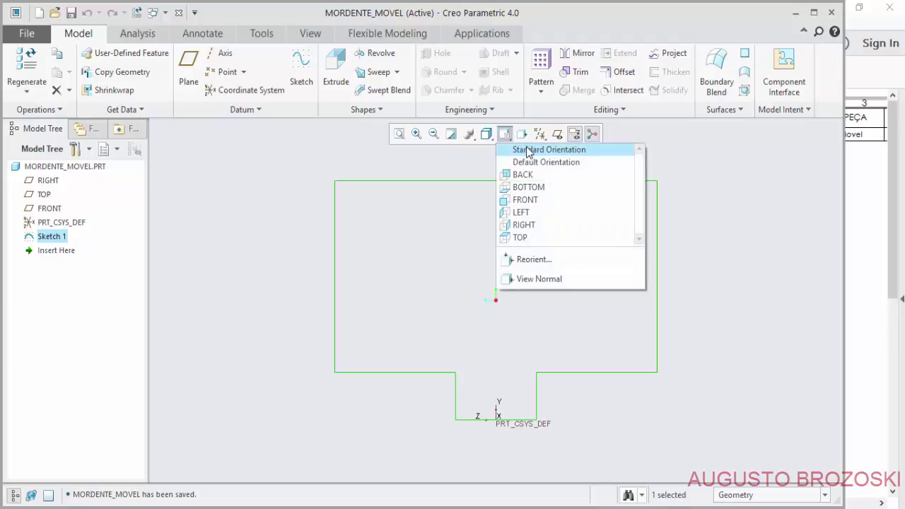
left_click(528, 150)
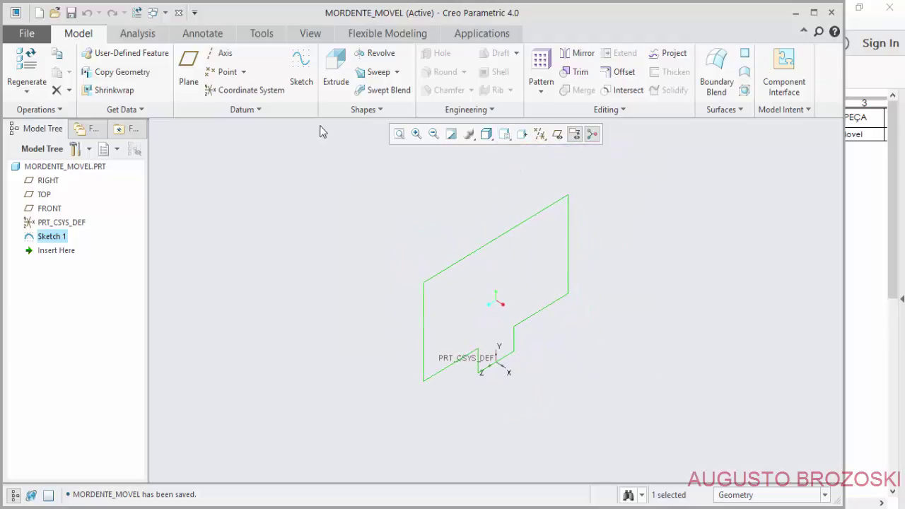
left_click(336, 71)
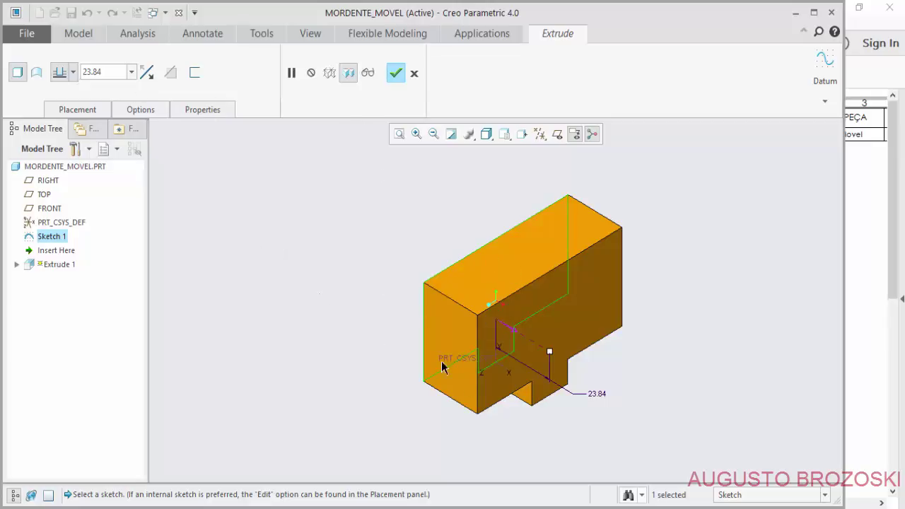
Extrude the T-shaped sketch 10 deep as a solid block and save MORDENTE_MOVEL.
key("alt+Tab")
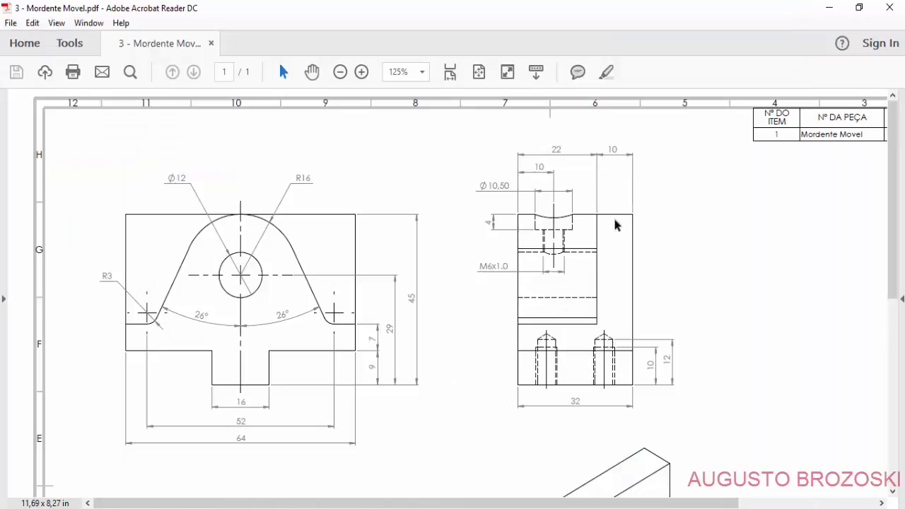
left_click(826, 8)
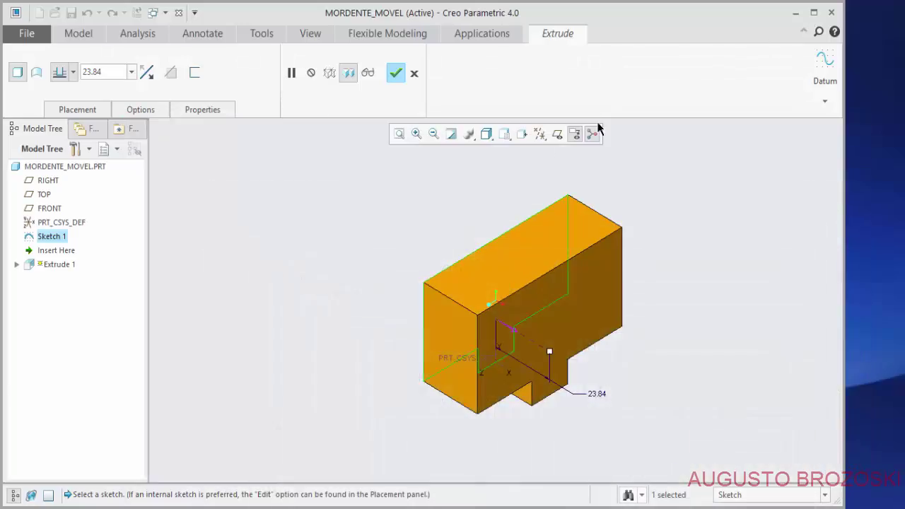
left_click(110, 74)
left_click(110, 74)
double_click(110, 74)
type("10")
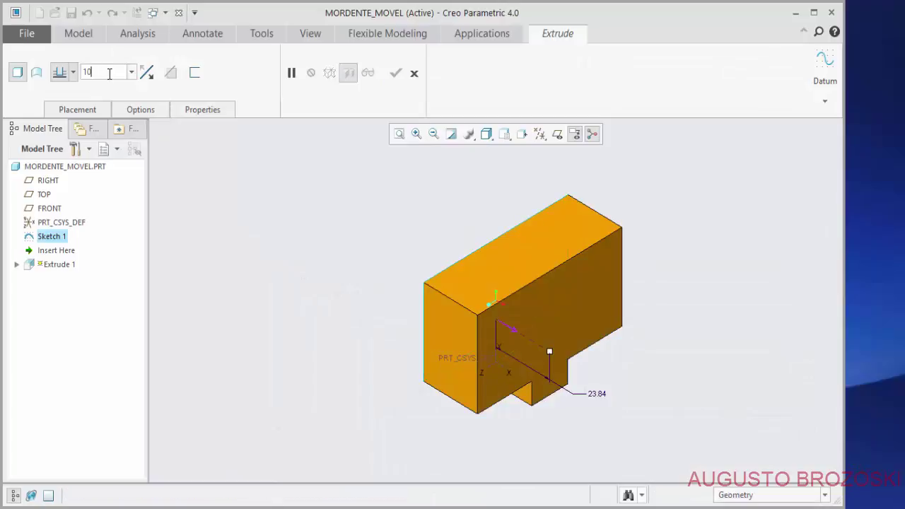
key("Return")
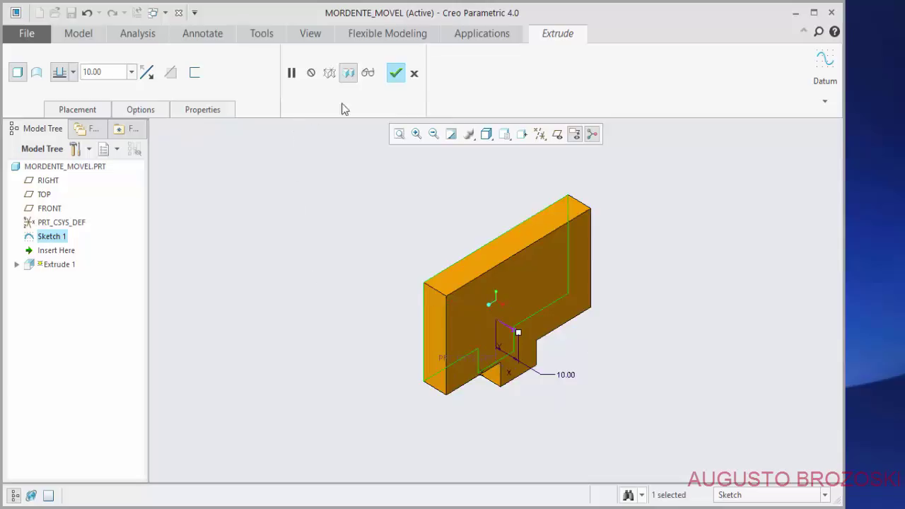
left_click(396, 73)
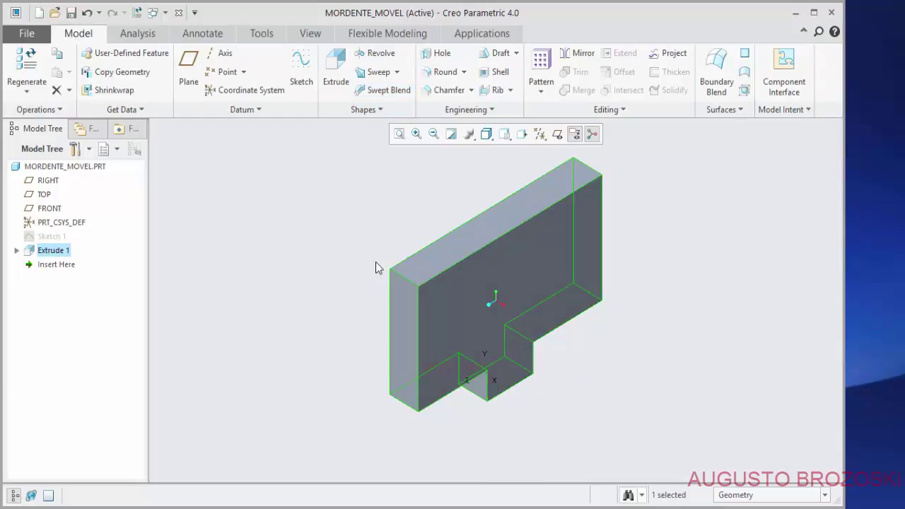
left_click(71, 12)
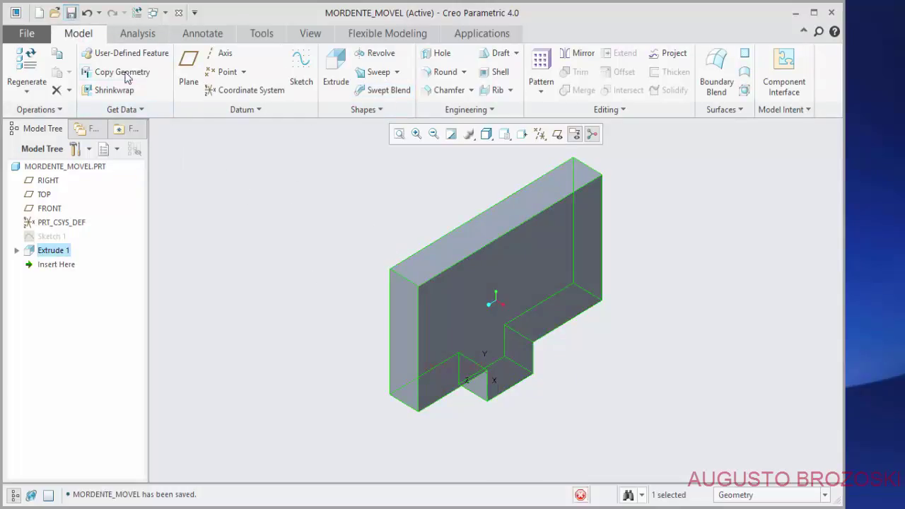
left_click(582, 399)
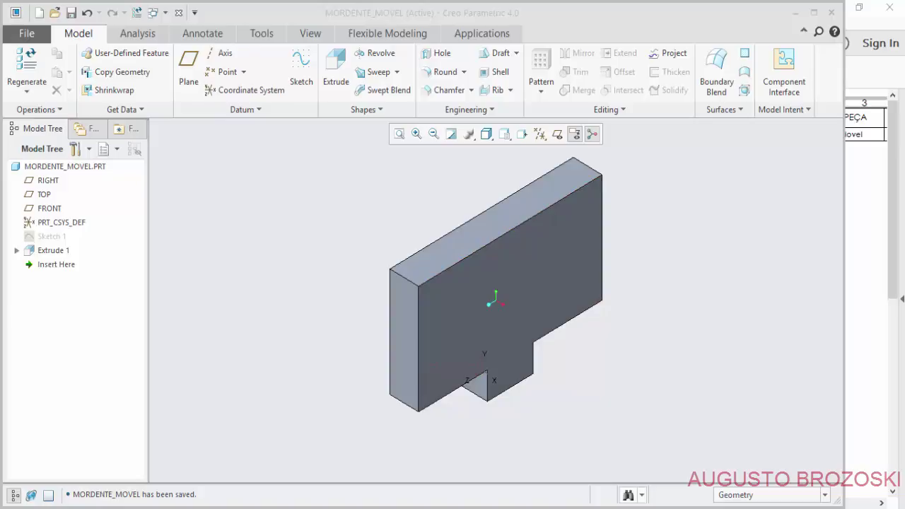
Open Sketch 2 on the jaw block's front face and turn it flat to the screen.
key("alt+Tab")
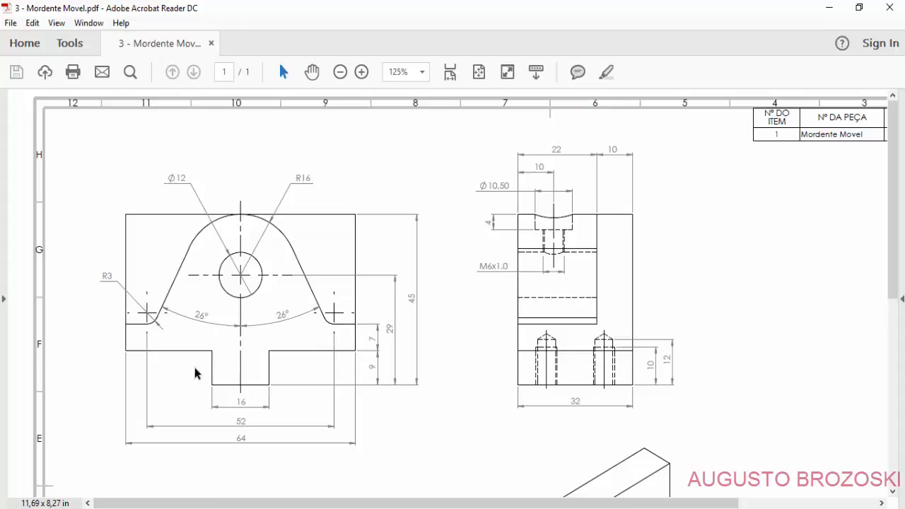
left_click(829, 7)
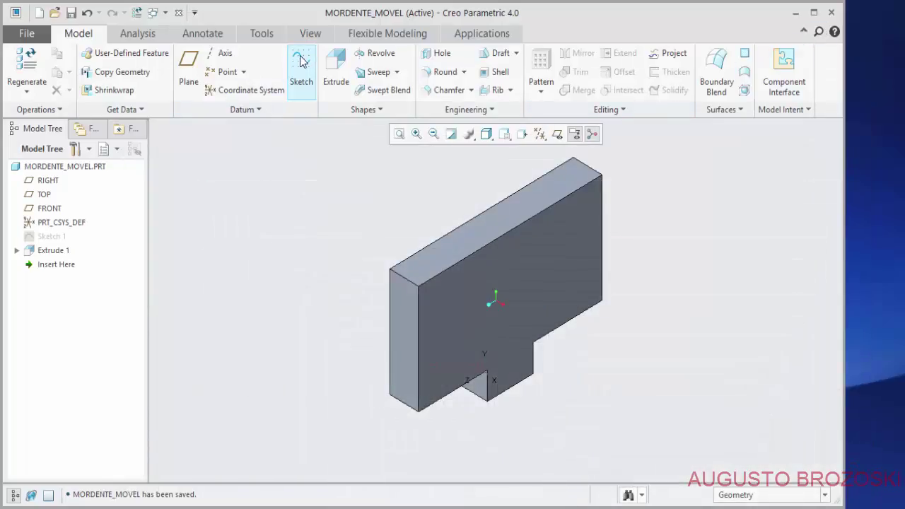
left_click(301, 60)
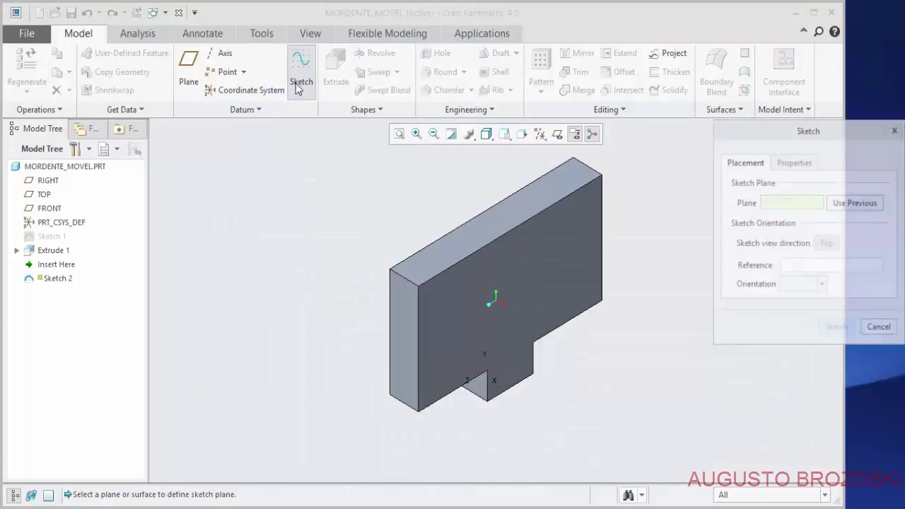
left_click(560, 254)
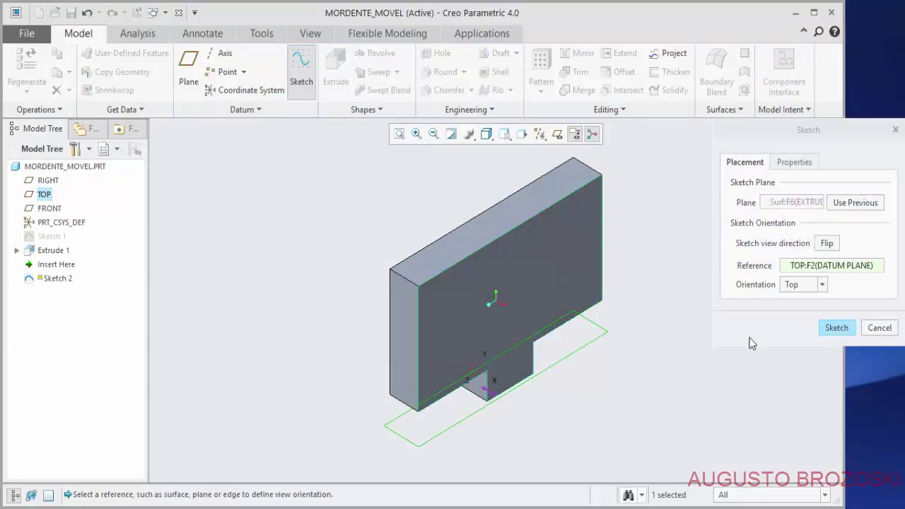
left_click(838, 329)
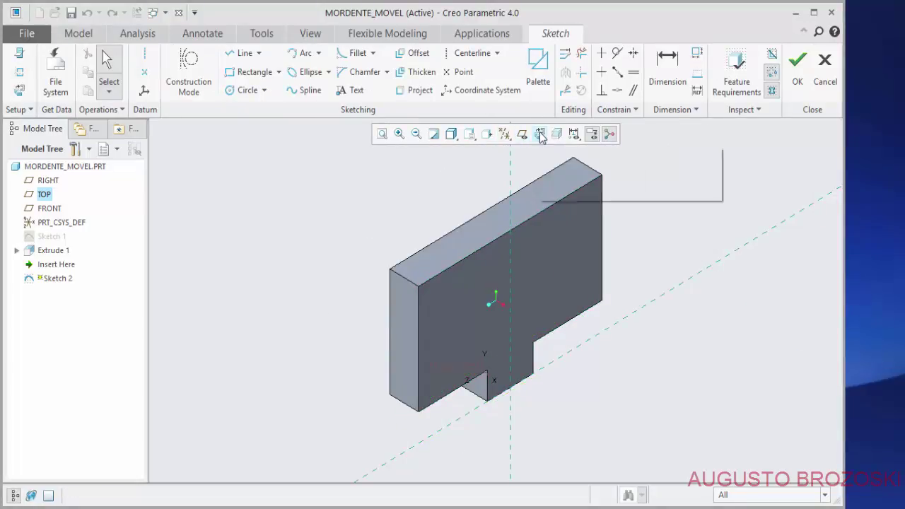
left_click(540, 134)
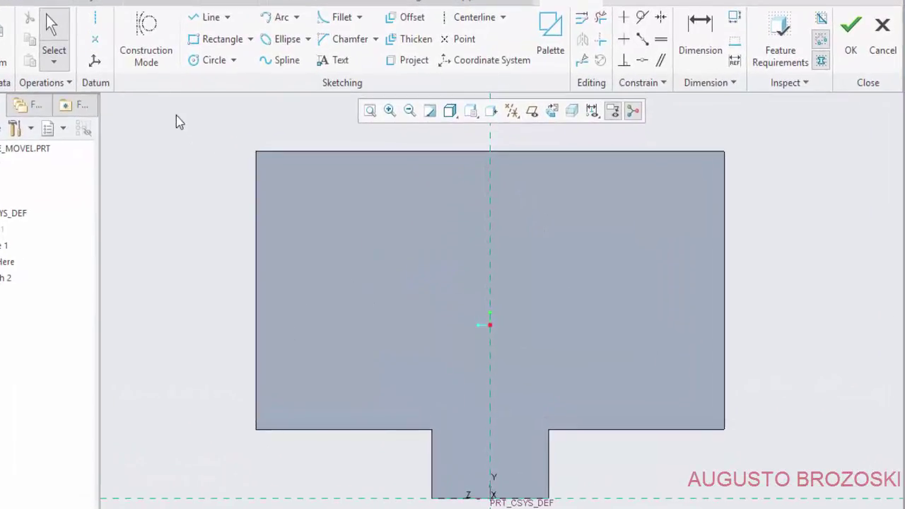
left_click(215, 62)
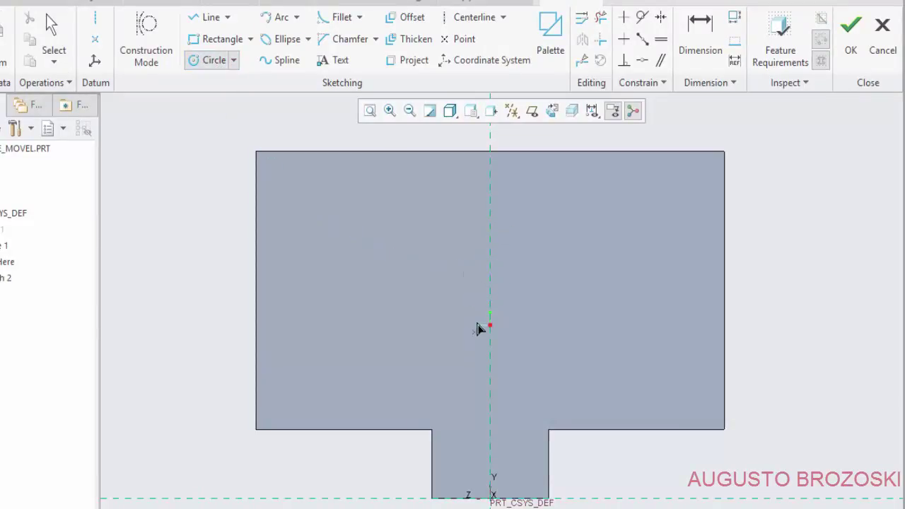
Draw a circle on the centreline, plus a tangent sloping line and horizontal ledge to the left edge.
left_click(490, 259)
left_click(491, 164)
left_click(209, 20)
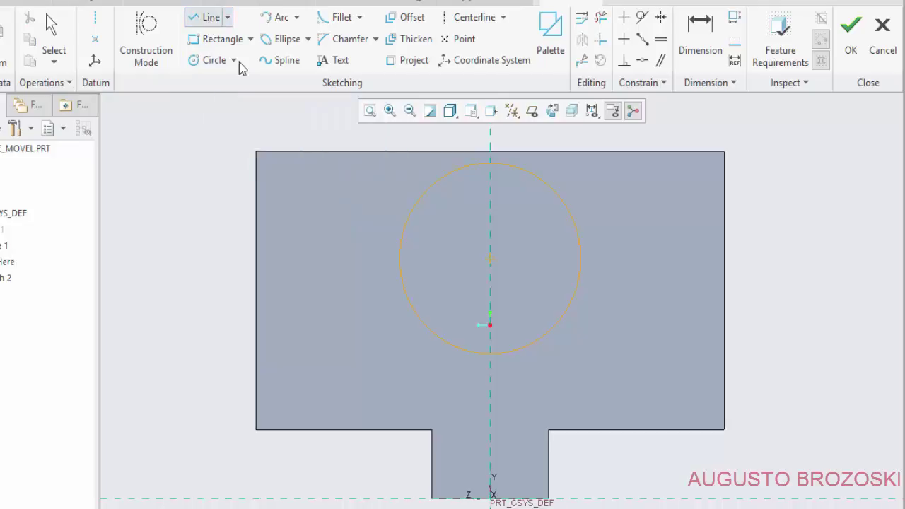
left_click(415, 211)
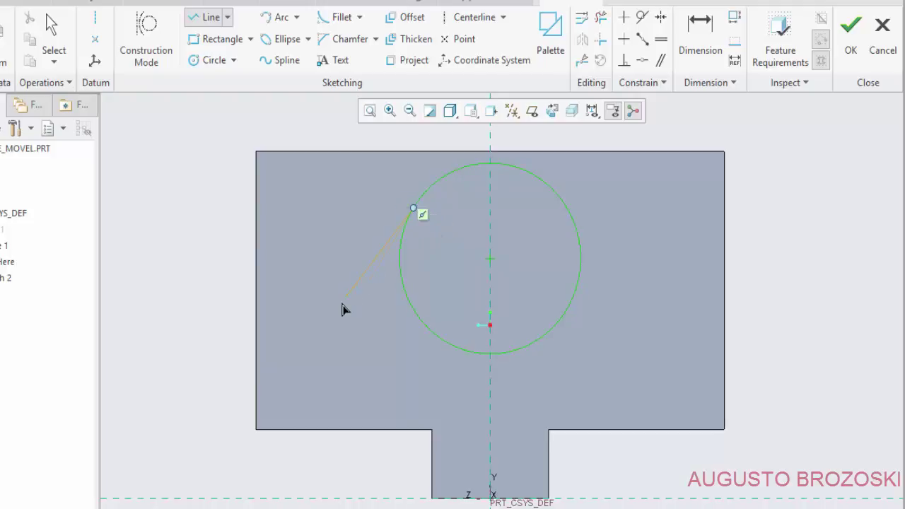
left_click(324, 367)
left_click(258, 363)
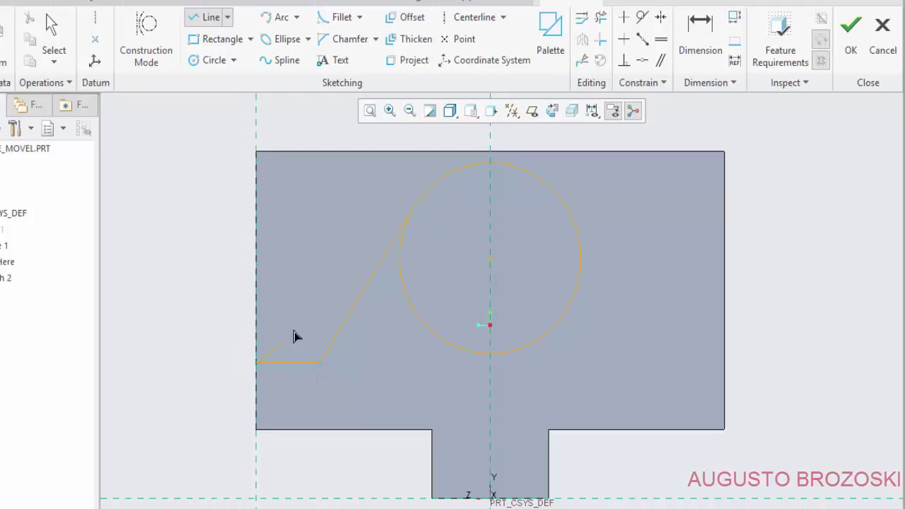
middle_click(334, 265)
Draw the matching tangent sloping line and horizontal ledge to the right edge.
left_click(568, 207)
left_click(663, 364)
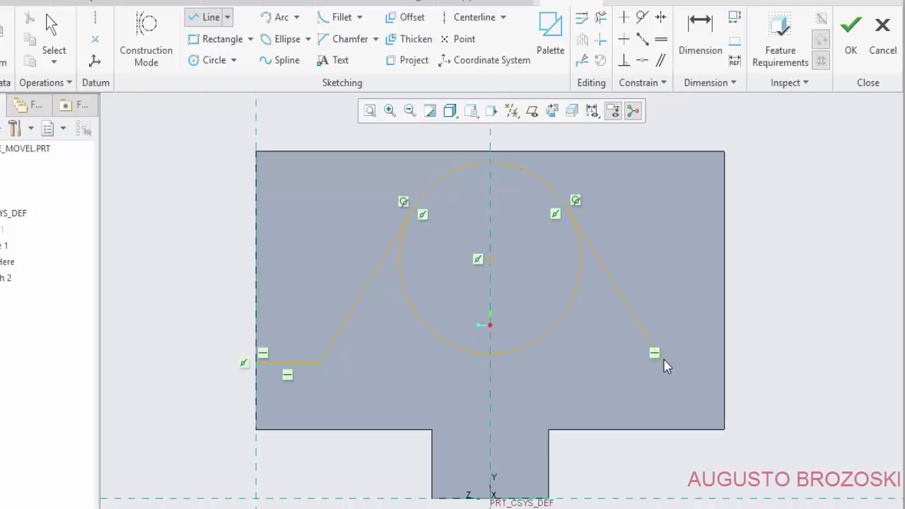
left_click(725, 363)
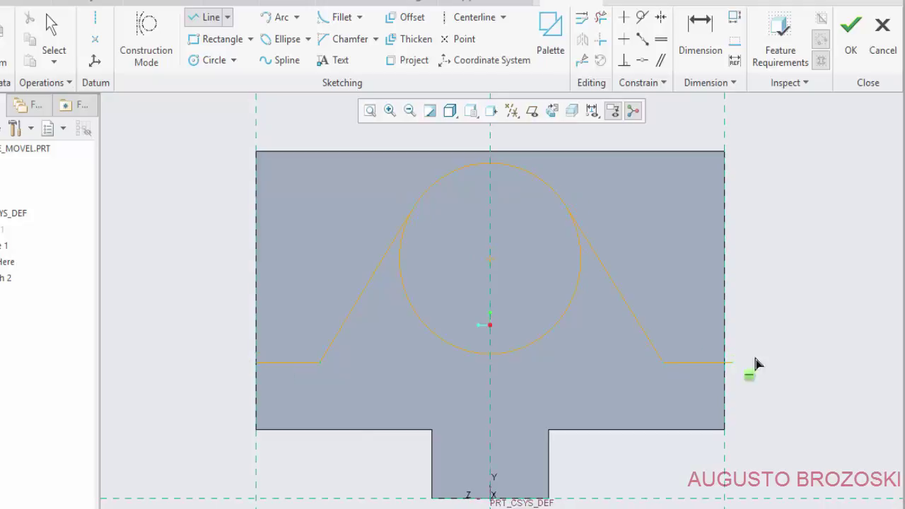
middle_click(811, 323)
Trim the circle's left and lower-right arcs, leaving the upper arc joined to both sloping lines.
middle_click(198, 201)
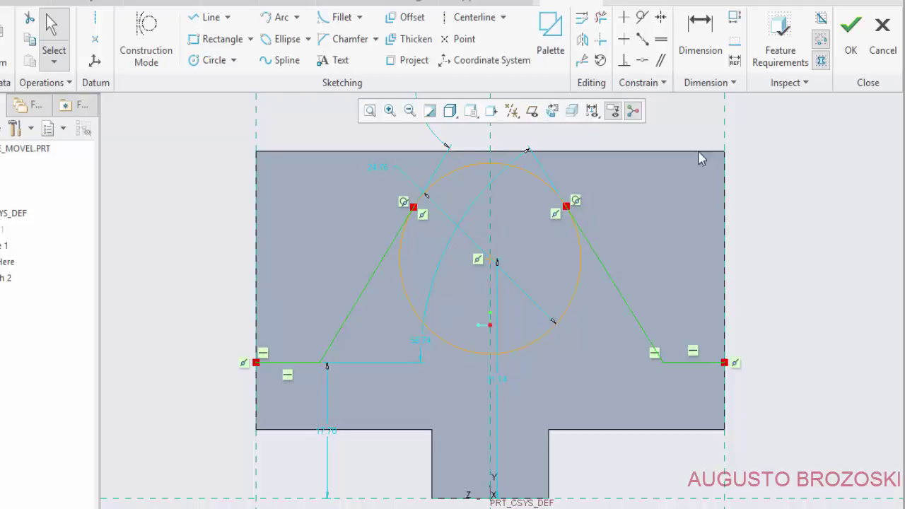
left_click(602, 21)
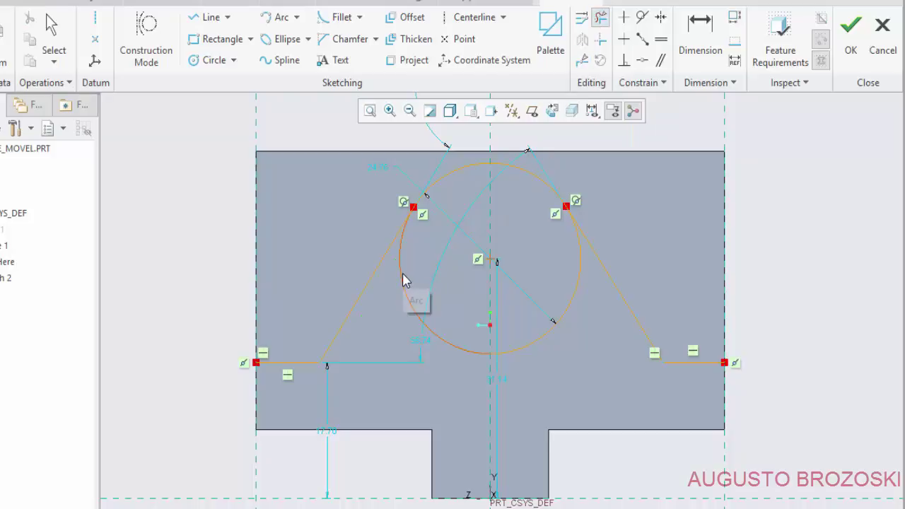
left_click_drag(412, 276, 399, 317)
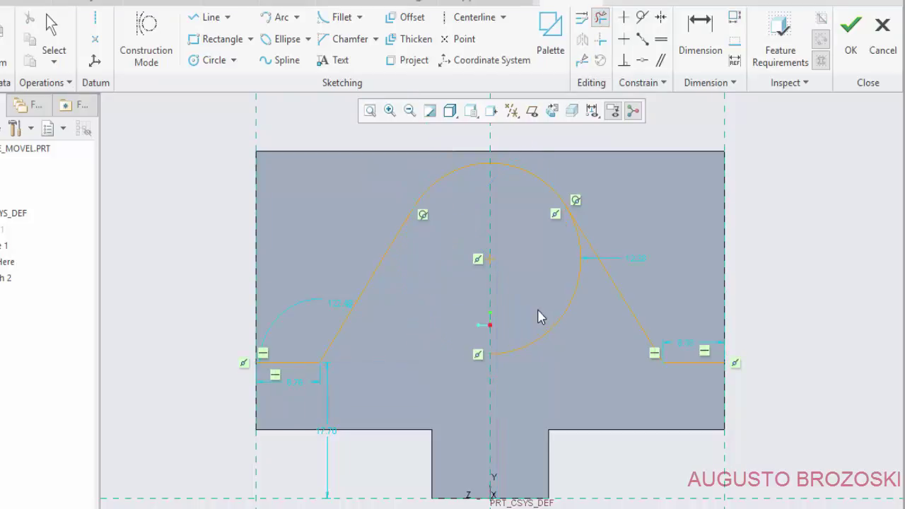
left_click_drag(537, 316, 568, 348)
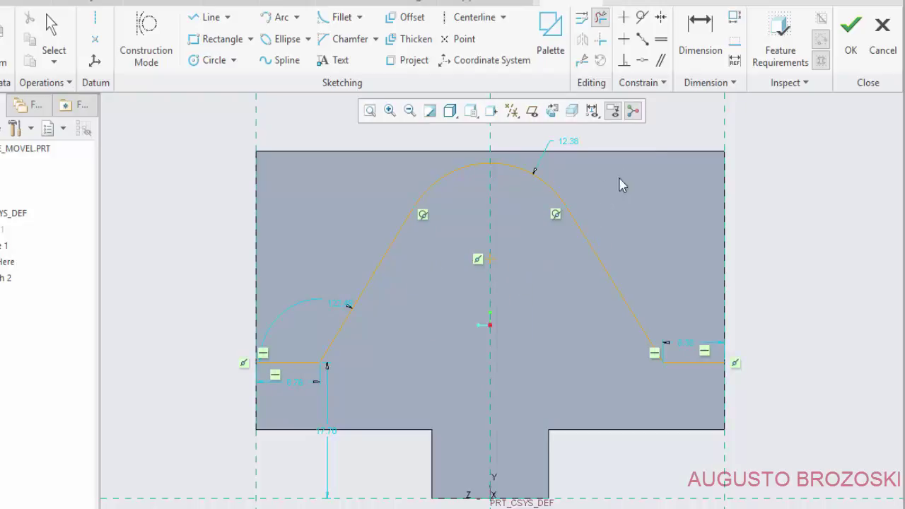
left_click(695, 39)
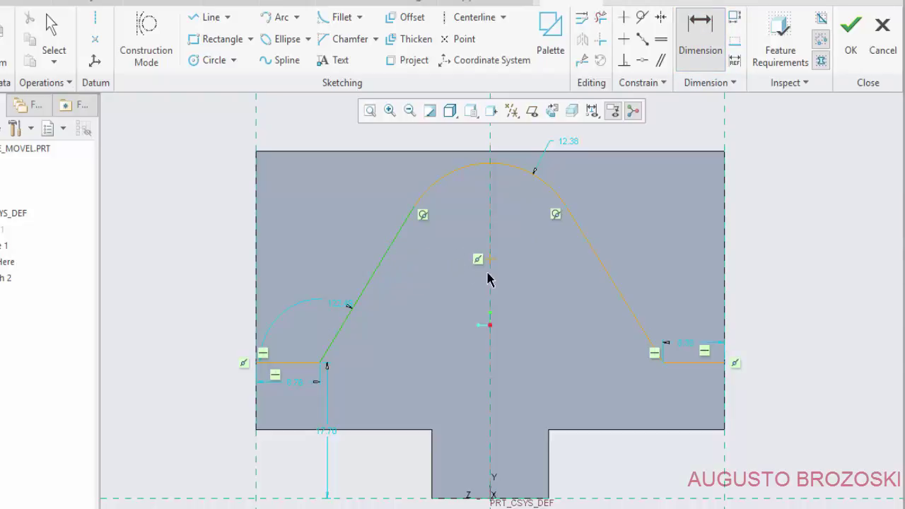
Dimension the left and right slanted lines at 26° each from the centreline.
middle_click(430, 311)
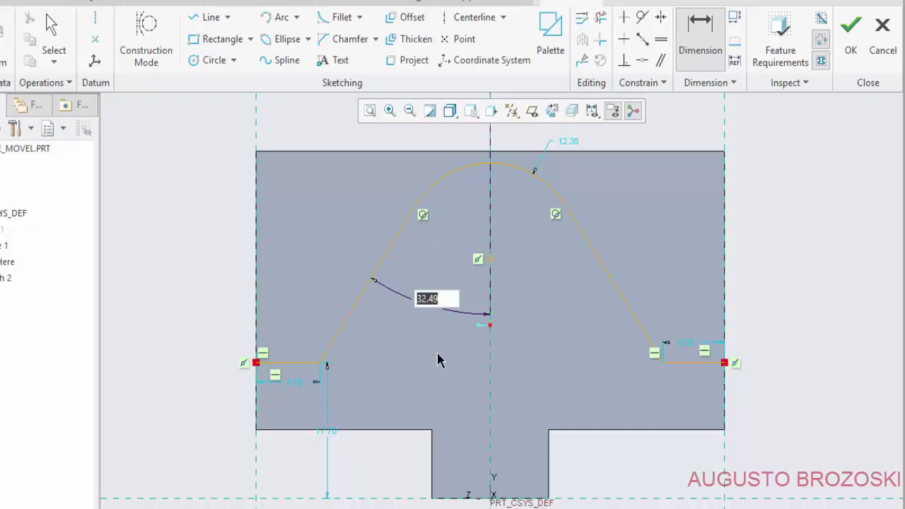
type("26")
key("Return")
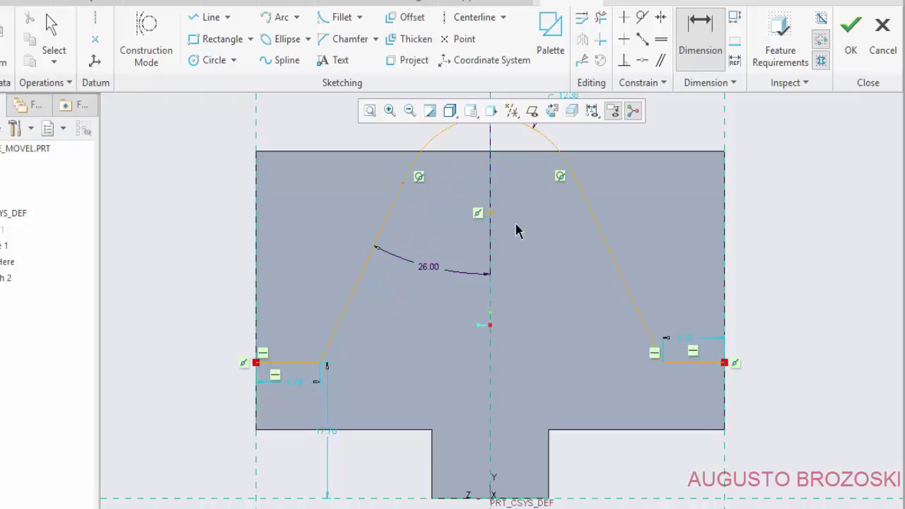
left_click(597, 225)
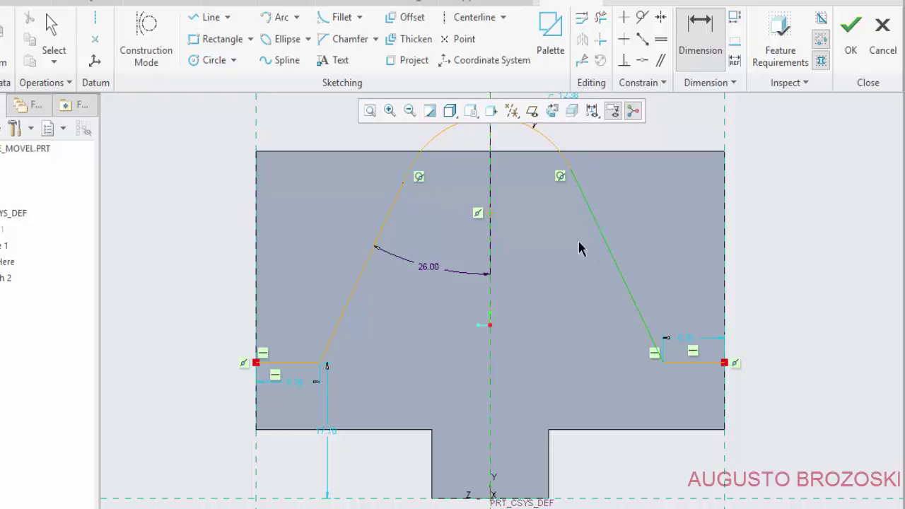
middle_click(550, 271)
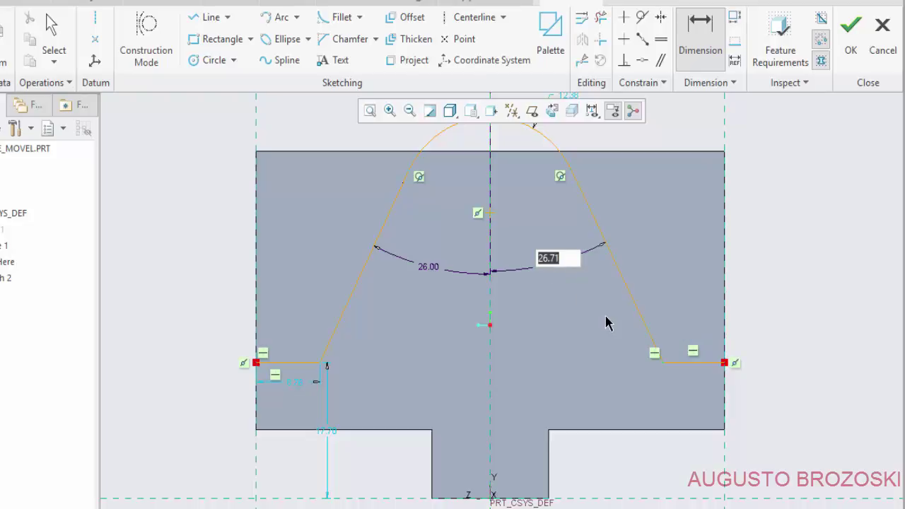
type("26")
key("Return")
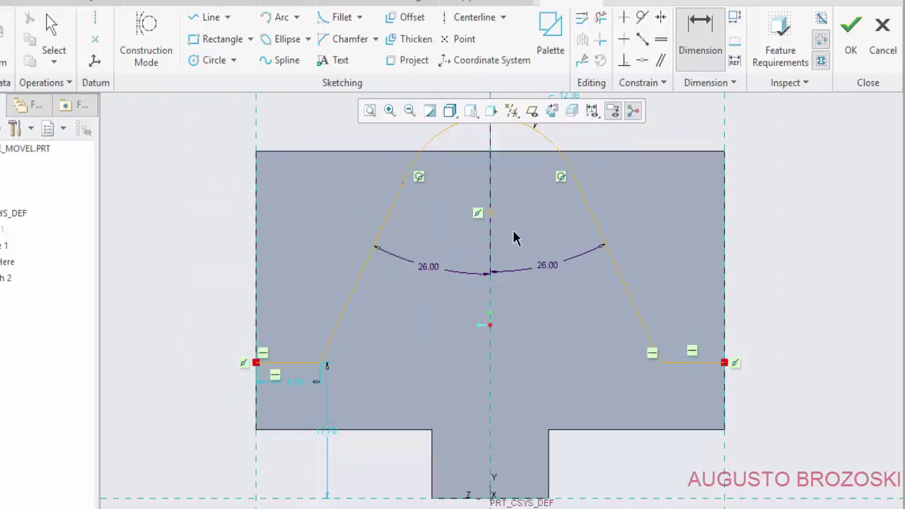
scroll(515, 237, "down", 1)
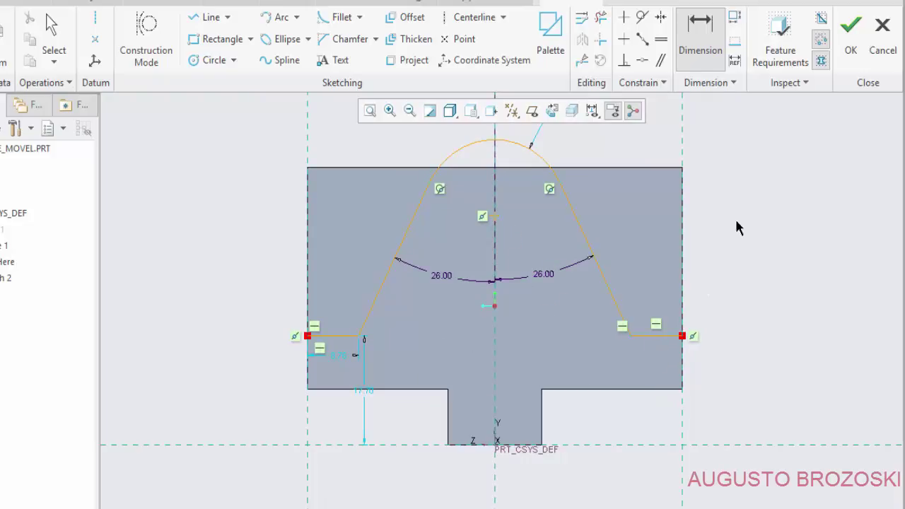
Add a vertical dimension from the right ledge down to the part's bottom edge.
left_click(704, 41)
left_click(676, 338)
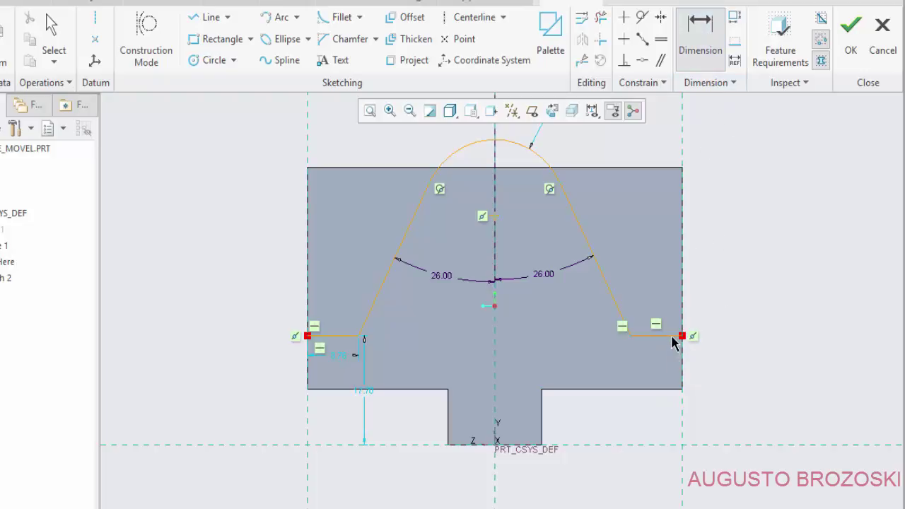
left_click(675, 390)
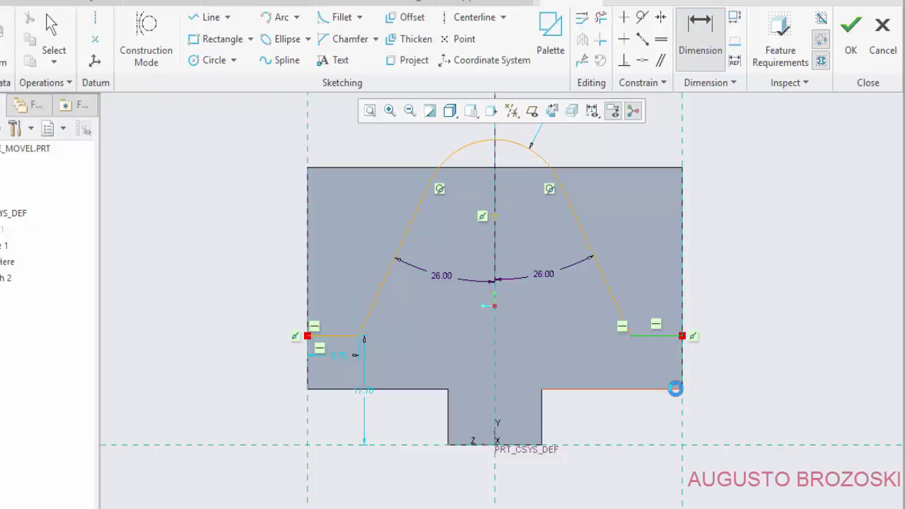
middle_click(733, 365)
Set the ledge height to 7 and the arch centre height above the base to 29.
key("alt+Tab")
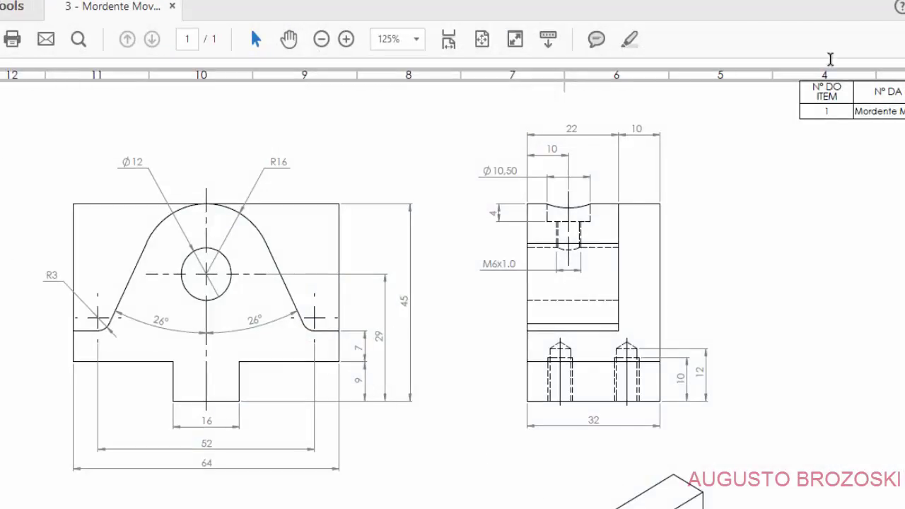
key("alt+Tab")
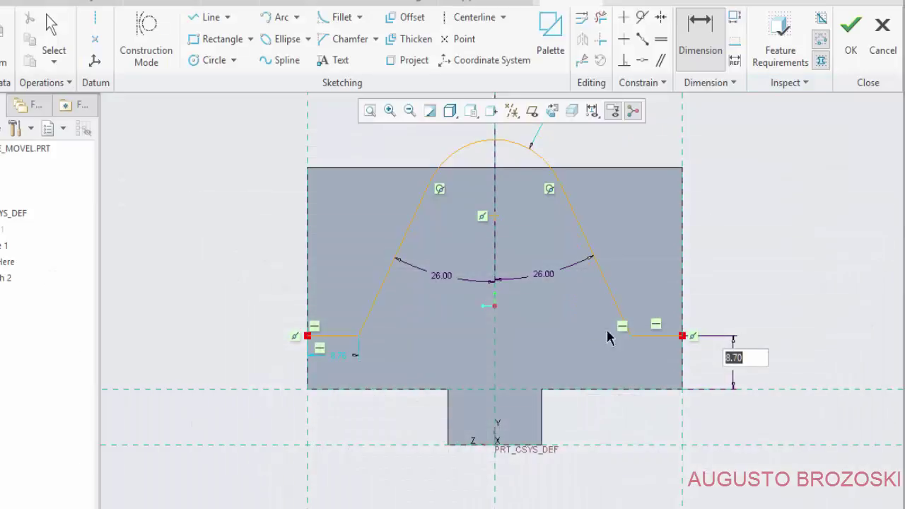
type("7")
key("Return")
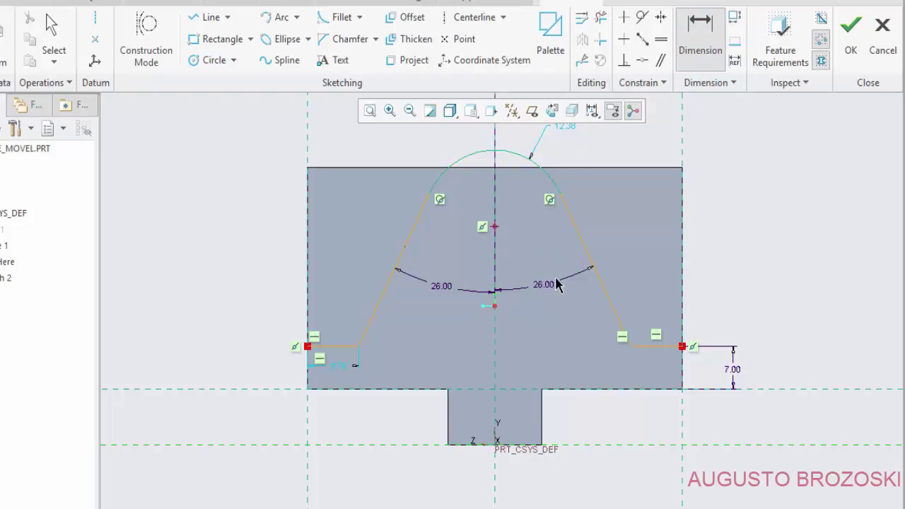
middle_click(790, 285)
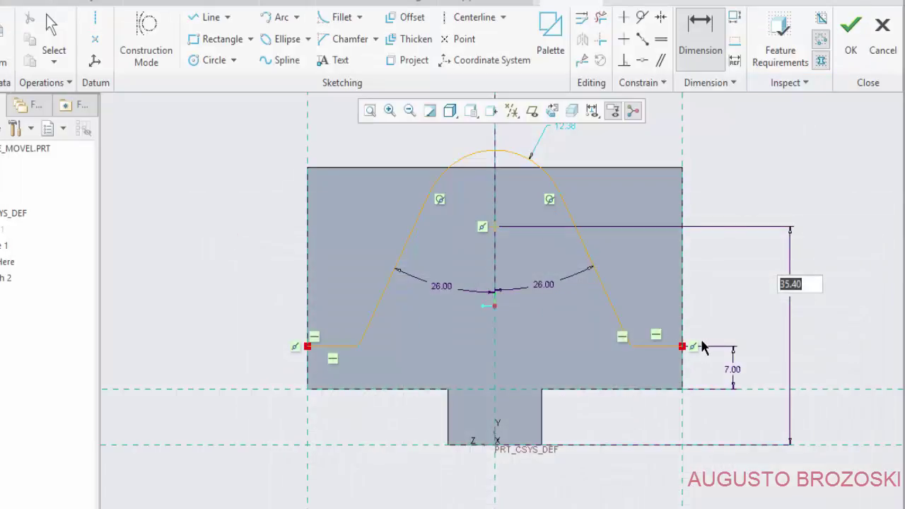
type("29")
key("Return")
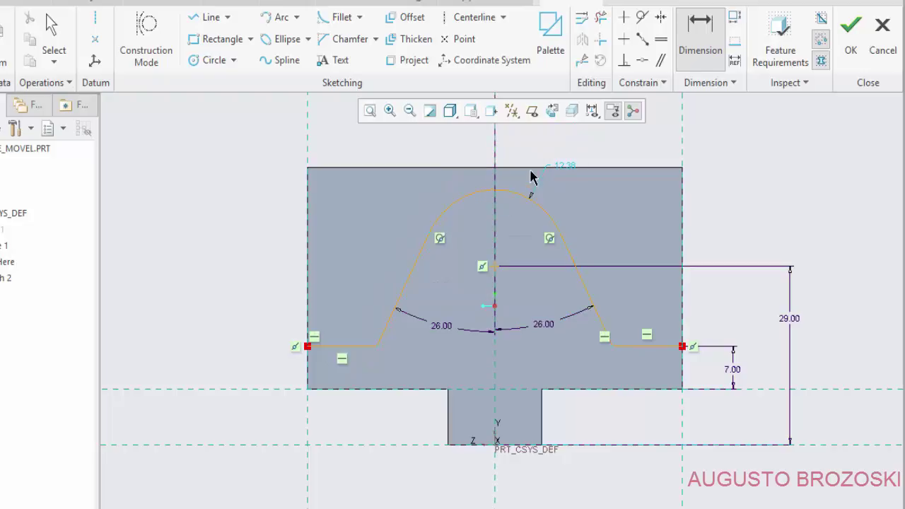
Change the arch radius to 16.
double_click(563, 168)
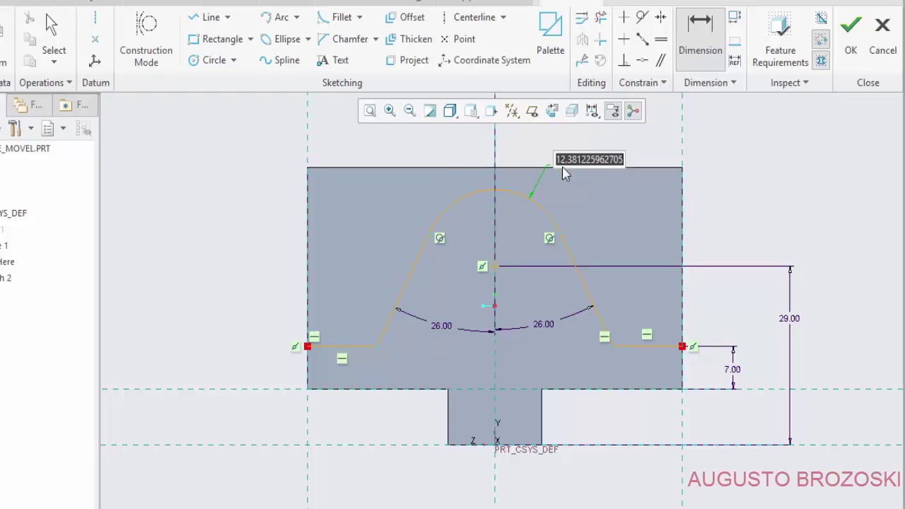
type("16")
key("Return")
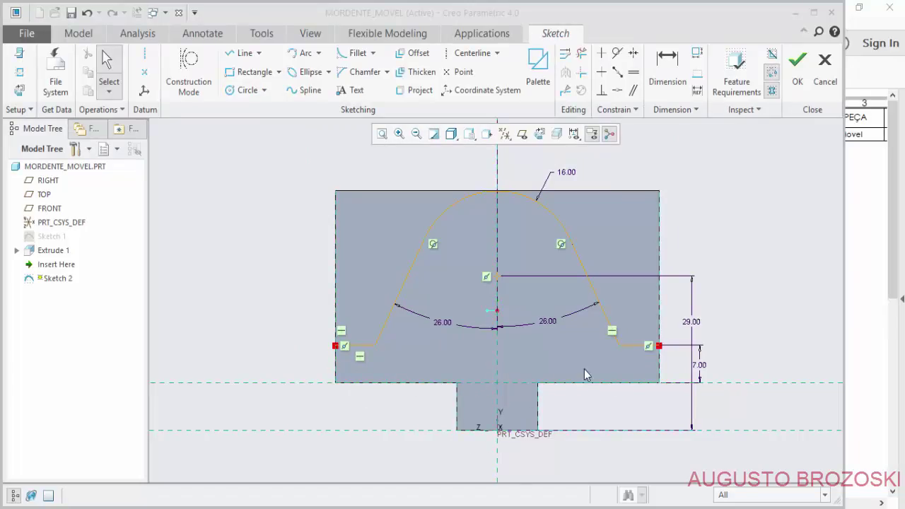
Project the part's side edges, bottom edges and tongue outline into the sketch.
left_click(483, 136)
left_click(491, 150)
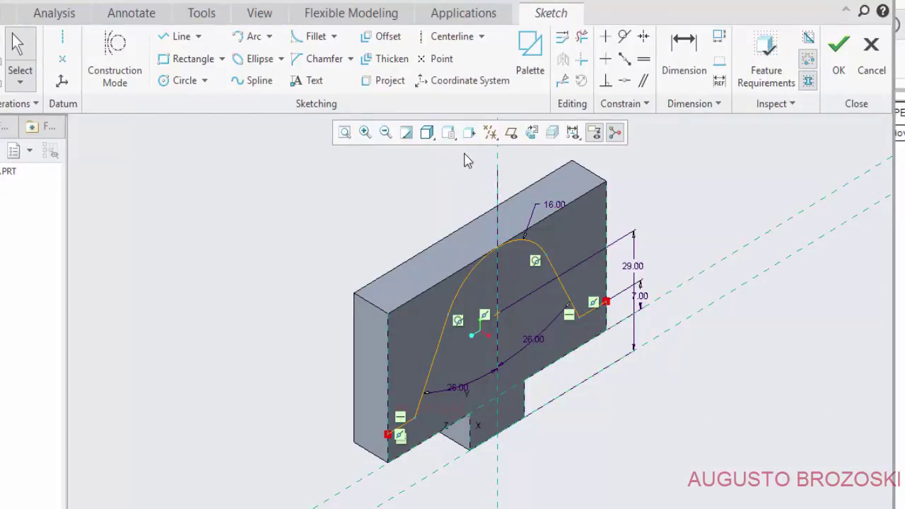
left_click(532, 133)
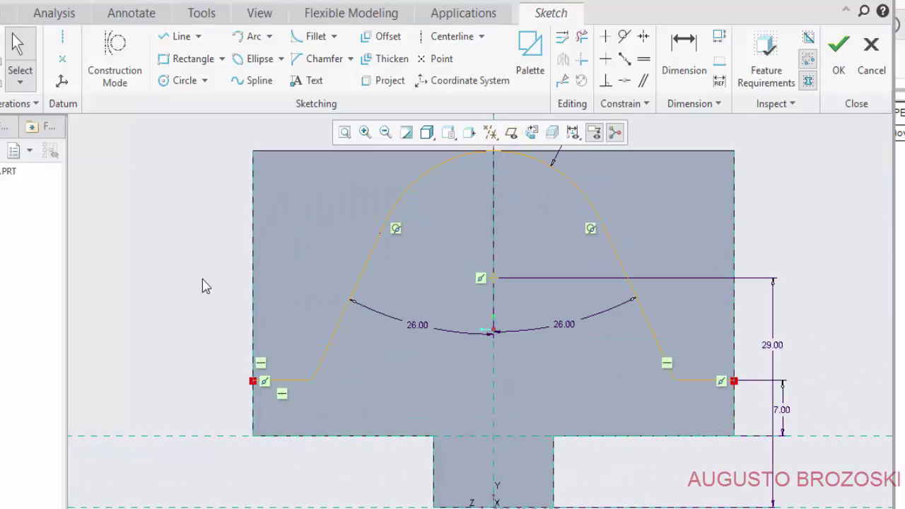
left_click(382, 82)
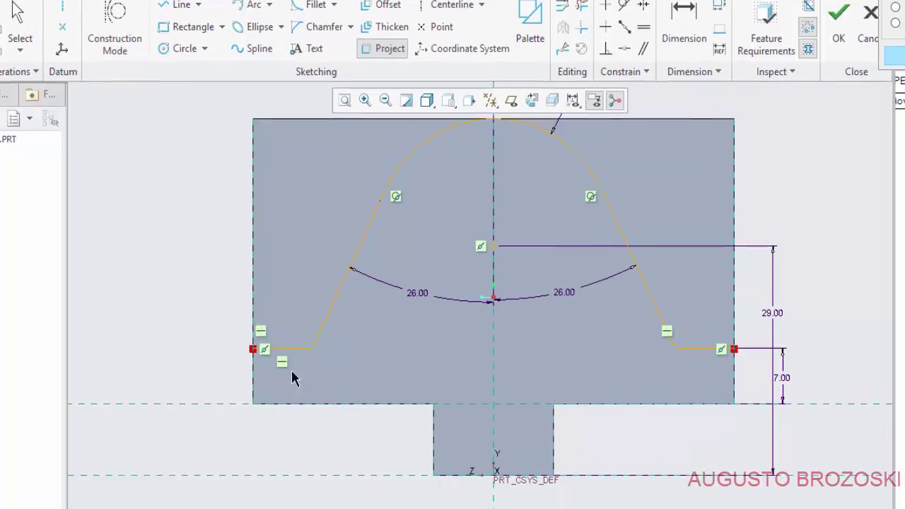
left_click(255, 378)
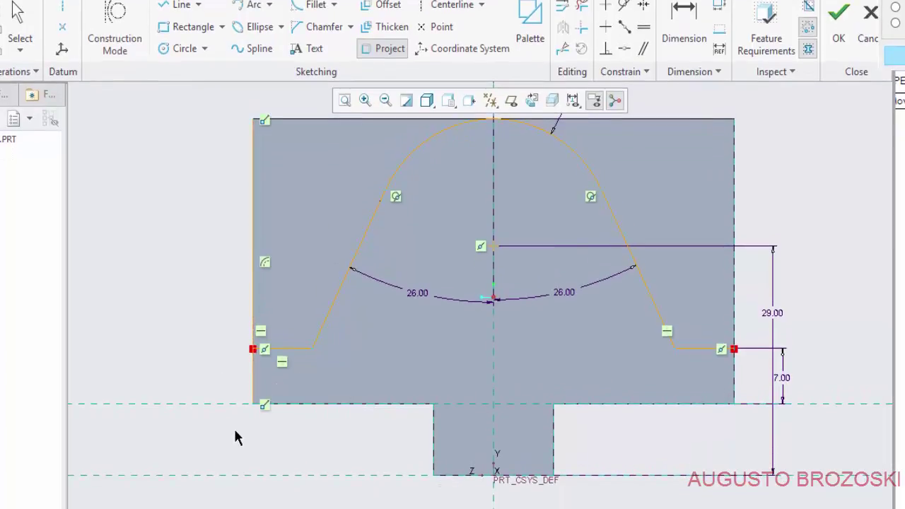
left_click(341, 406)
left_click(434, 456)
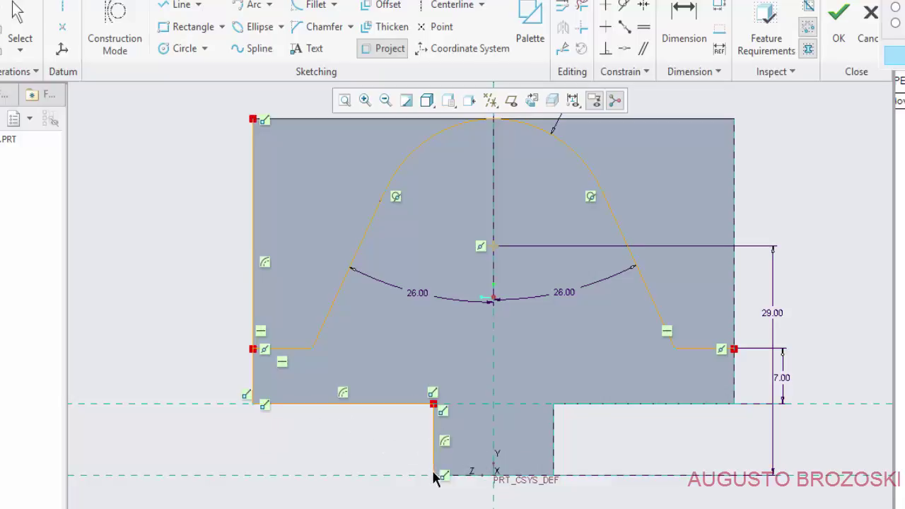
left_click(473, 476)
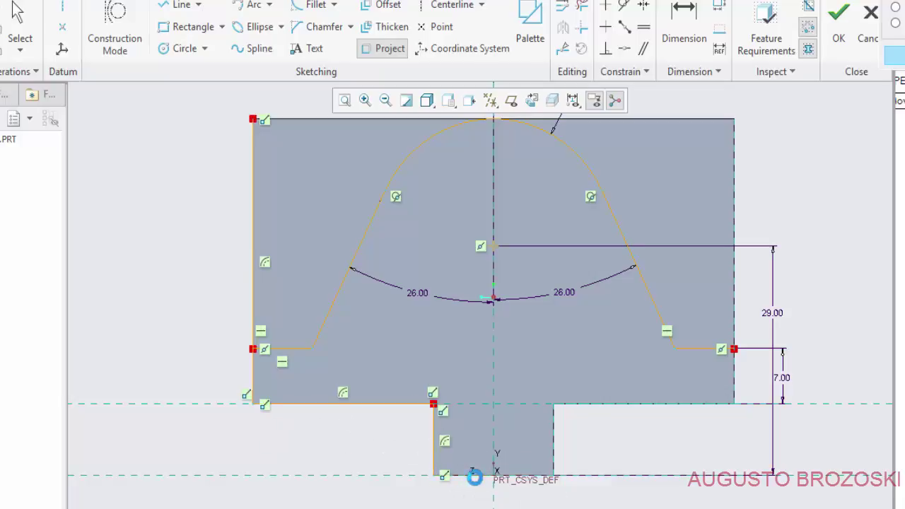
left_click(640, 404)
left_click(734, 378)
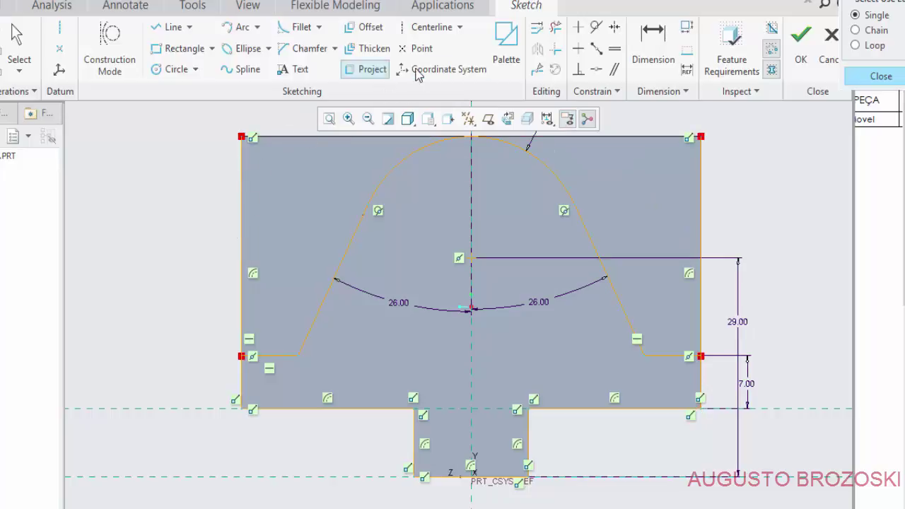
middle_click(200, 207)
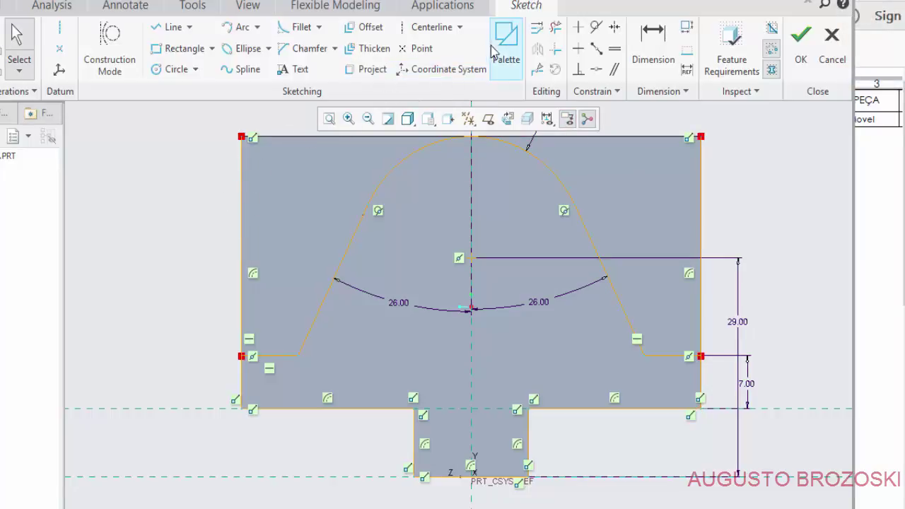
Trim both side edges above the ledges and finish Sketch 2.
left_click(556, 31)
left_click_drag(273, 183, 209, 207)
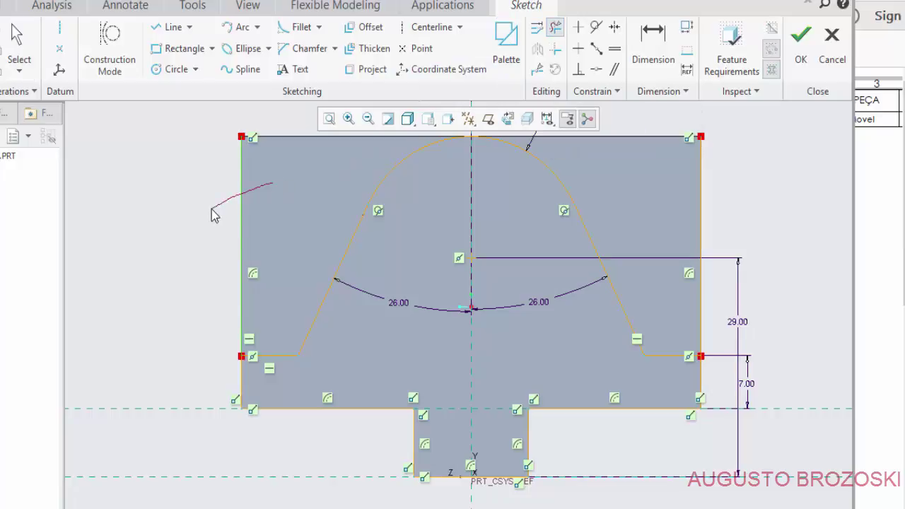
left_click_drag(748, 204, 667, 233)
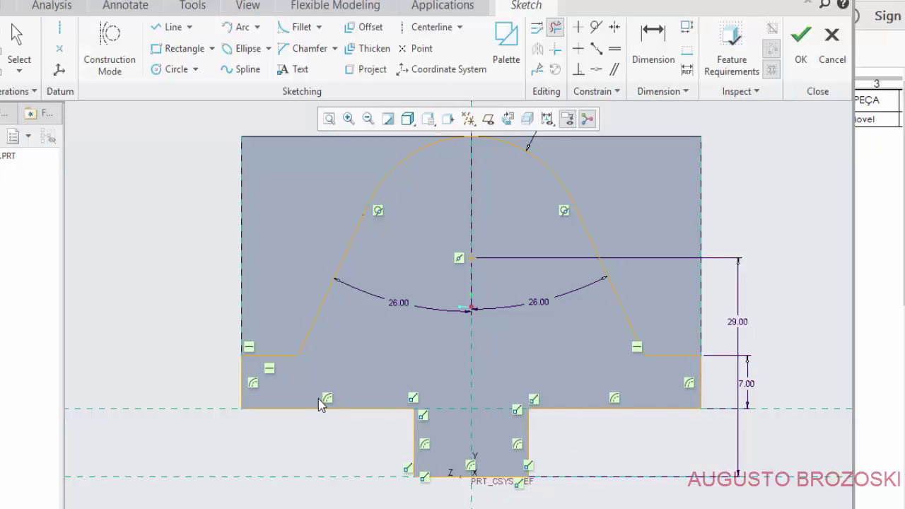
left_click(800, 44)
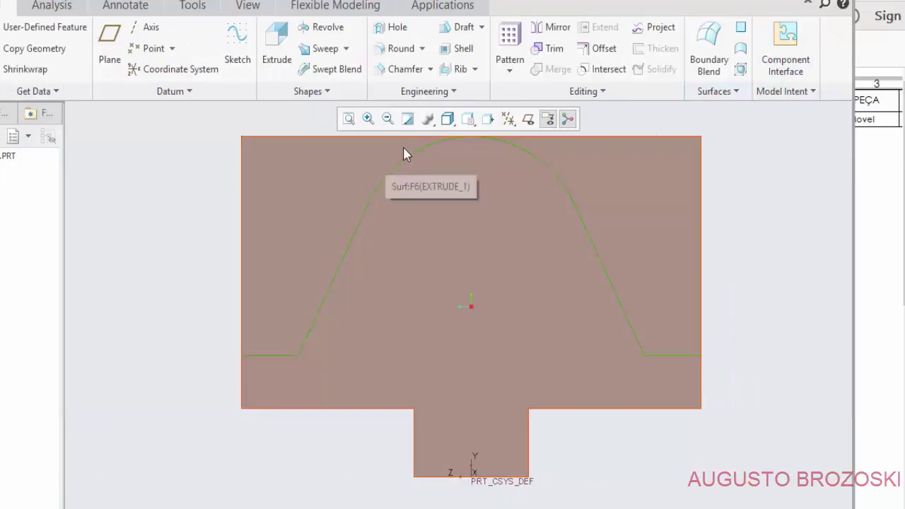
Extrude the Sketch 2 arch outline 22 mm deep into a solid arched body.
left_click(468, 119)
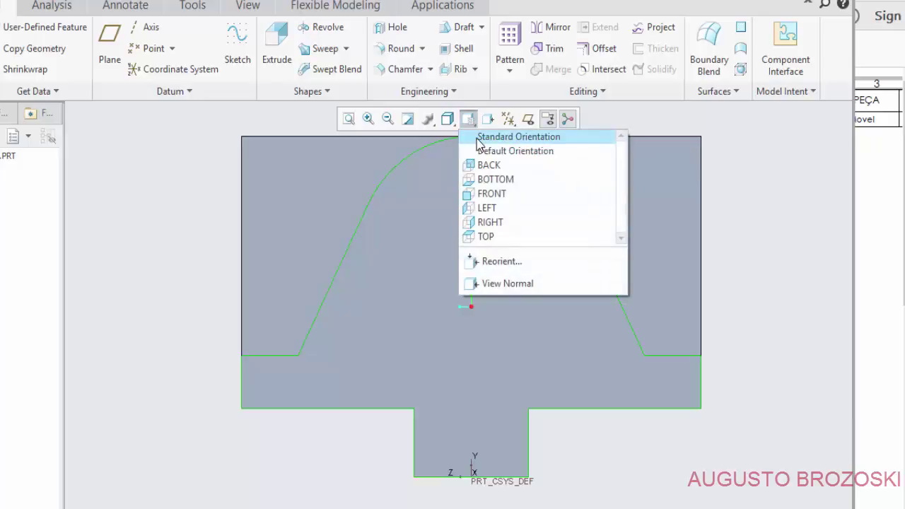
left_click(478, 139)
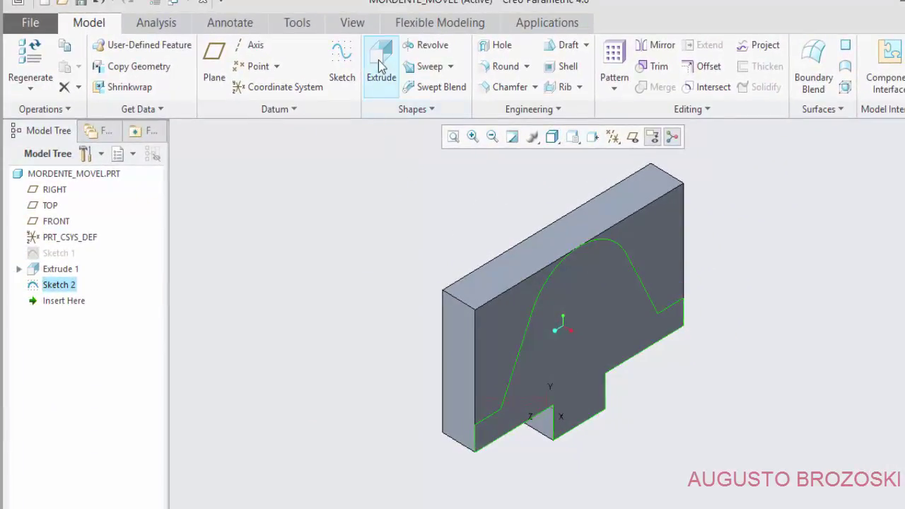
left_click(381, 63)
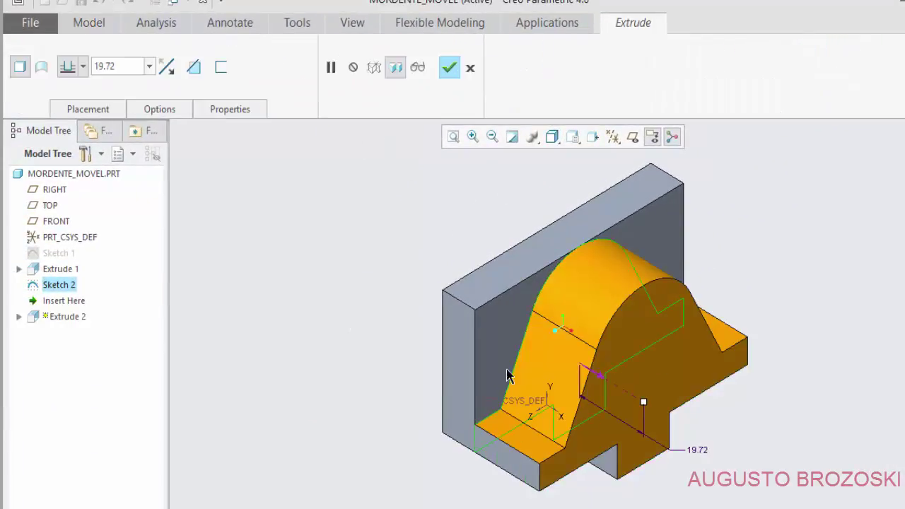
mouse_move(586, 389)
middle_mouse_down()
mouse_move(587, 362)
mouse_move(471, 363)
middle_mouse_up()
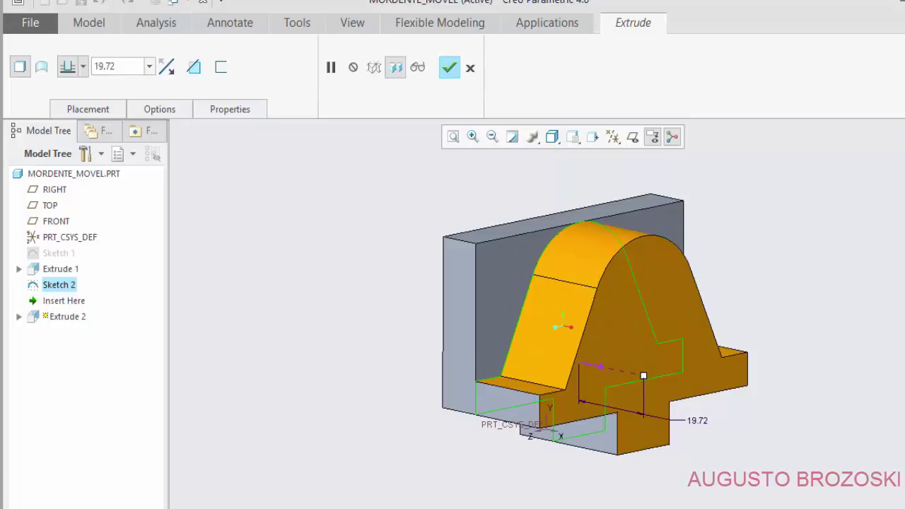
key("alt+Tab")
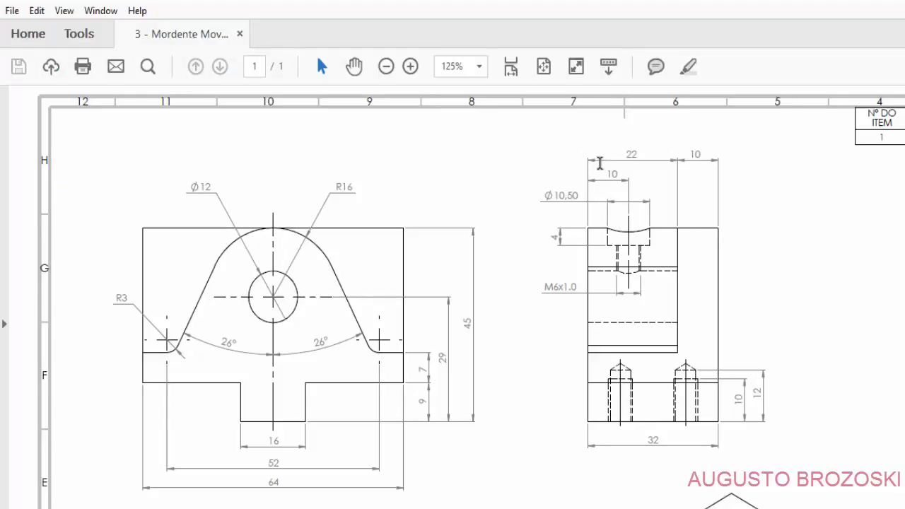
key("alt+Tab")
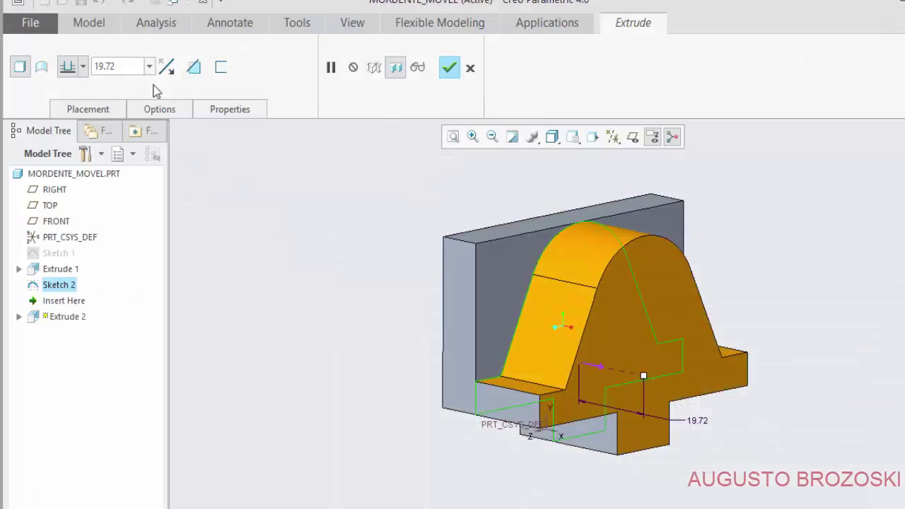
left_click(123, 67)
left_click(123, 69)
double_click(123, 69)
type("22")
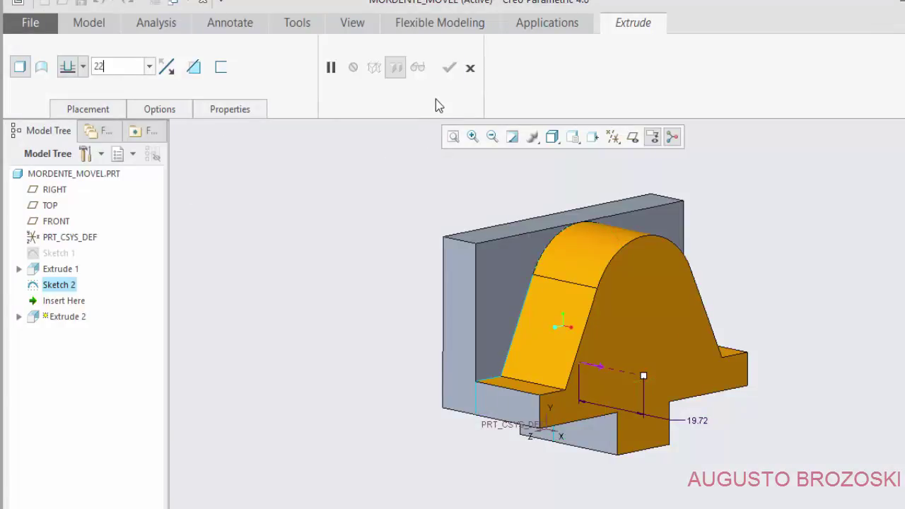
key("Return")
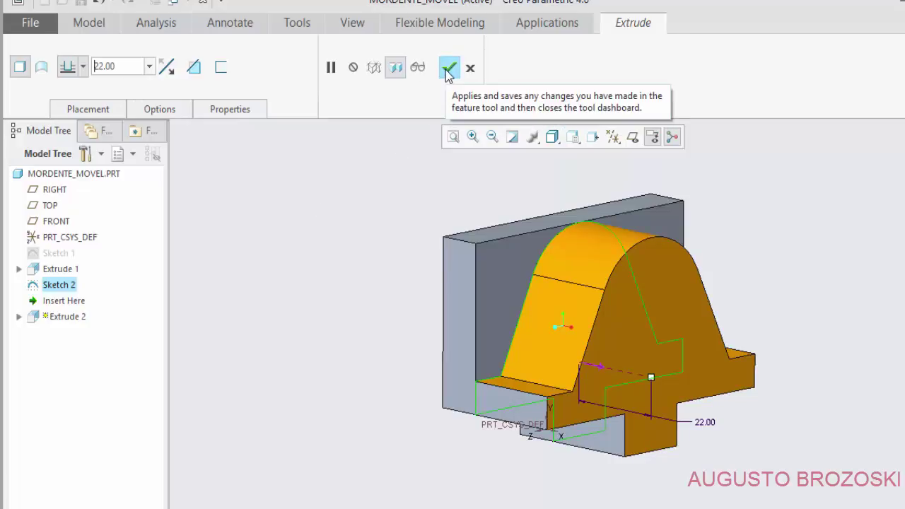
left_click(448, 70)
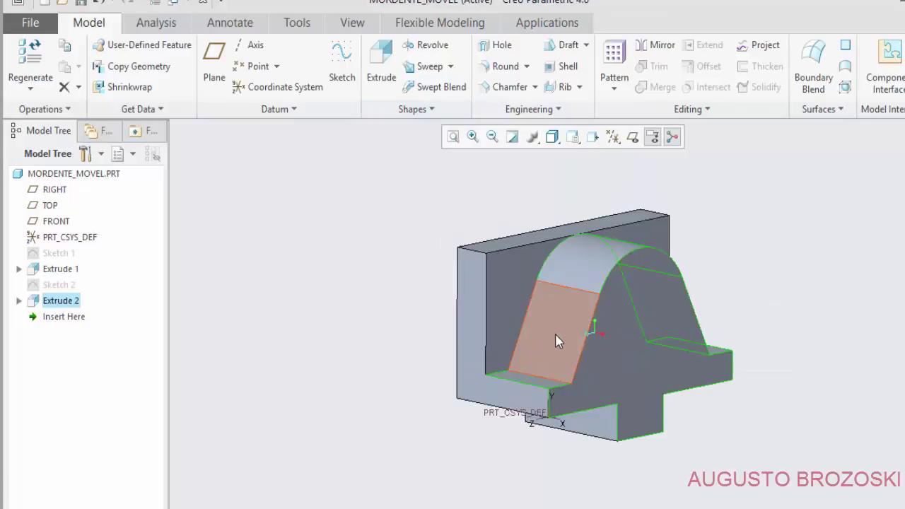
Return to the standard orientation, save MORDENTE_MOVEL and check the reference drawing.
middle_click_drag(556, 341, 514, 312)
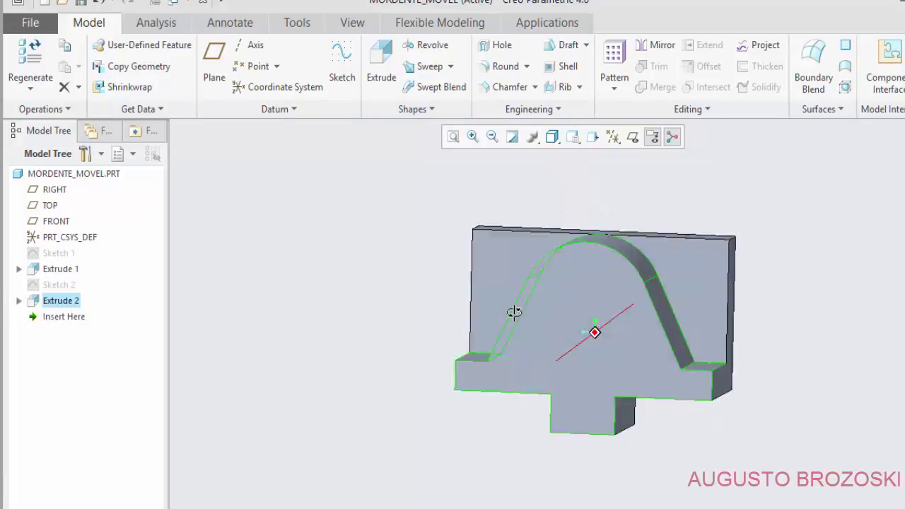
middle_click_drag(514, 313, 495, 269)
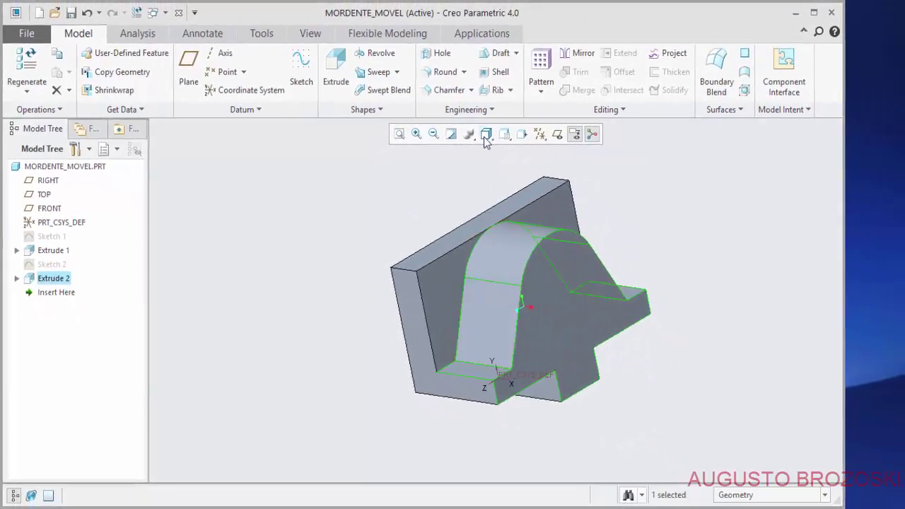
left_click(505, 134)
left_click(549, 150)
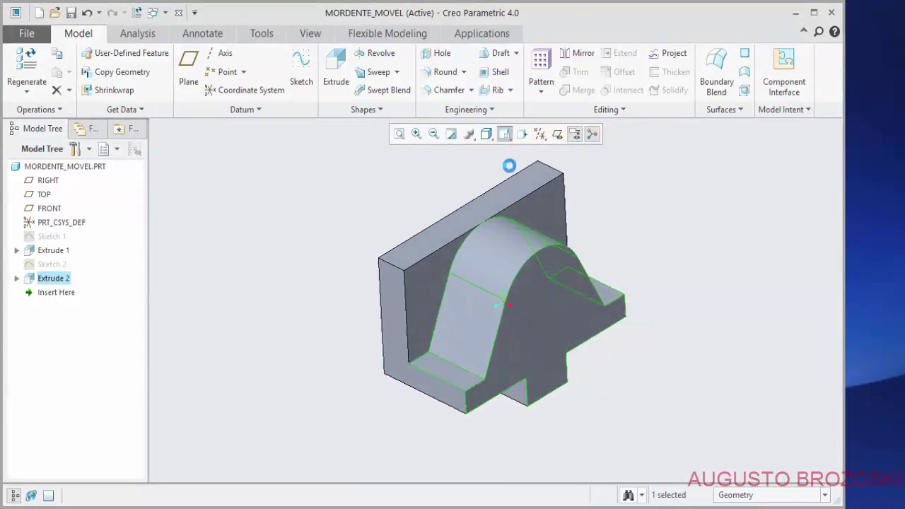
left_click(72, 14)
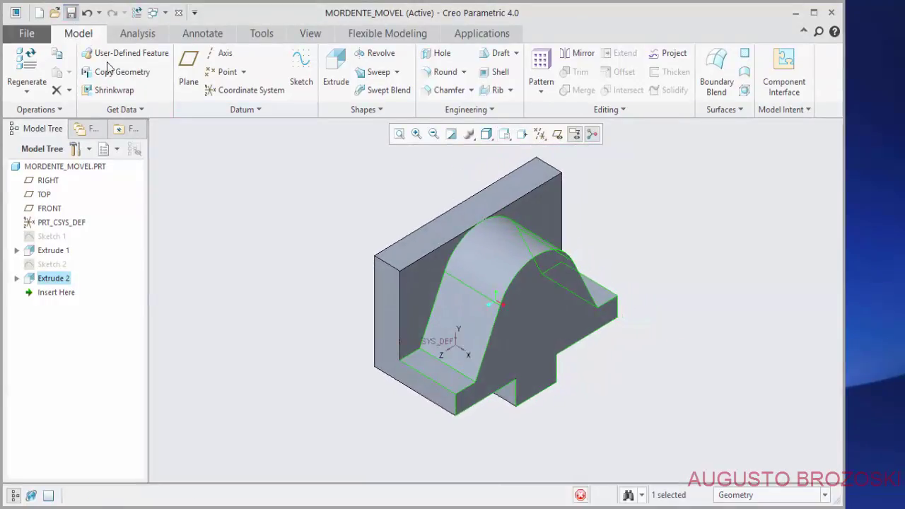
key("ctrl+g")
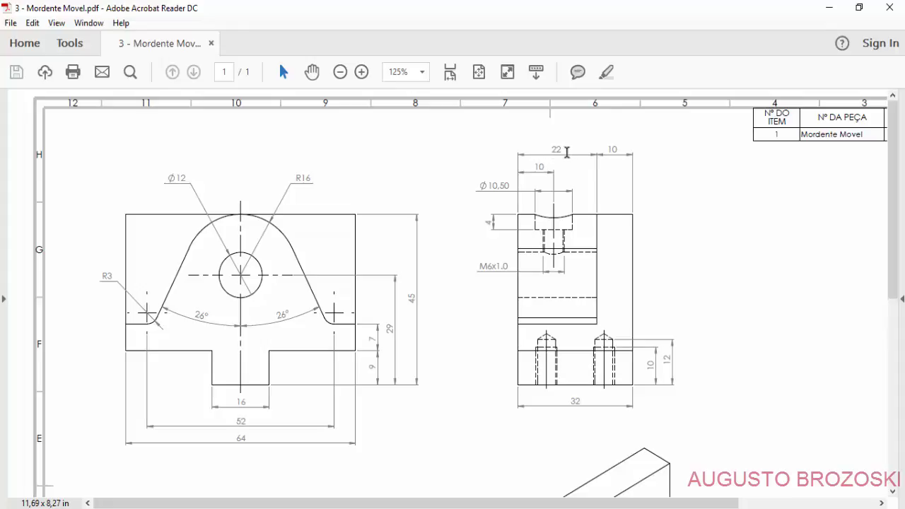
left_click(826, 8)
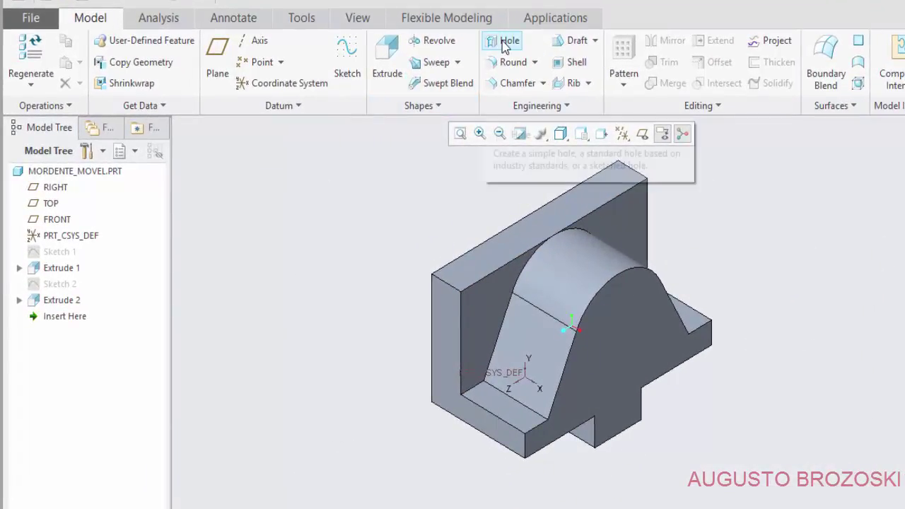
Place a hole on the arch's front face, referenced to the bottom and side edges.
left_click(504, 42)
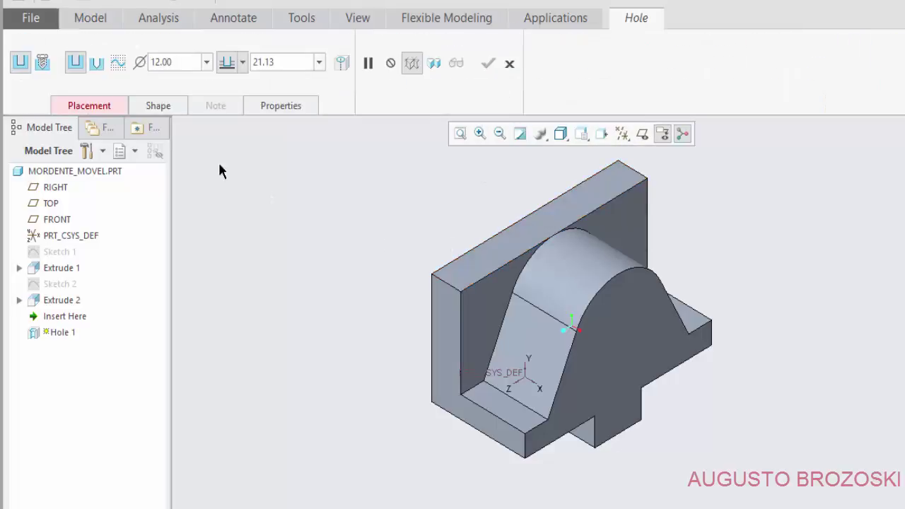
left_click(90, 108)
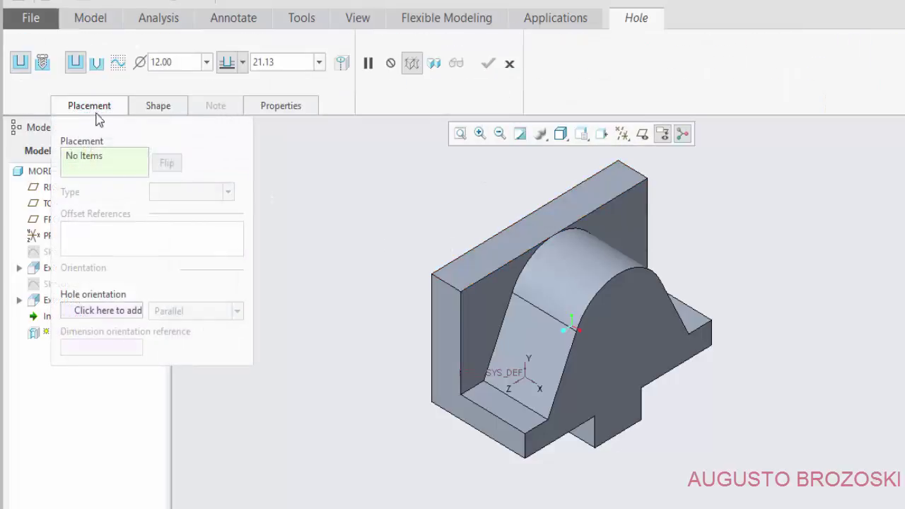
left_click(642, 312)
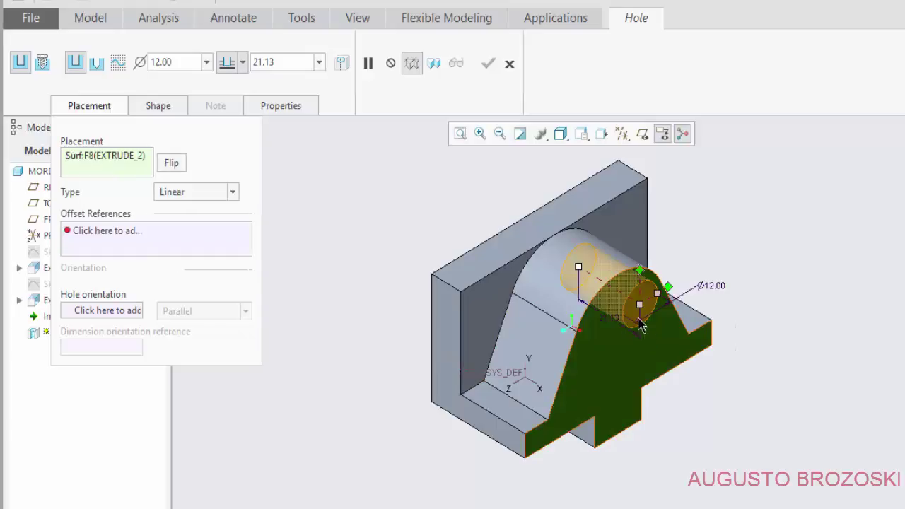
scroll(634, 309, "up", 1)
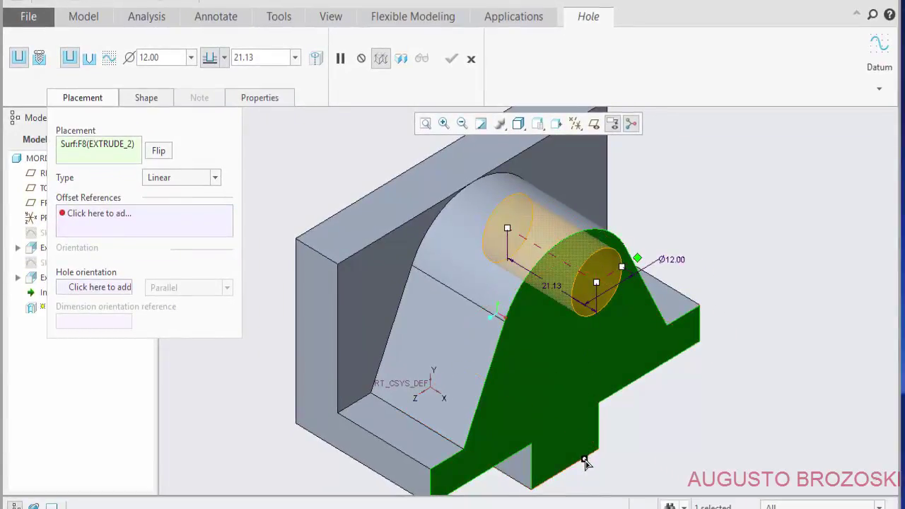
left_click(584, 461)
scroll(653, 401, "up", 2)
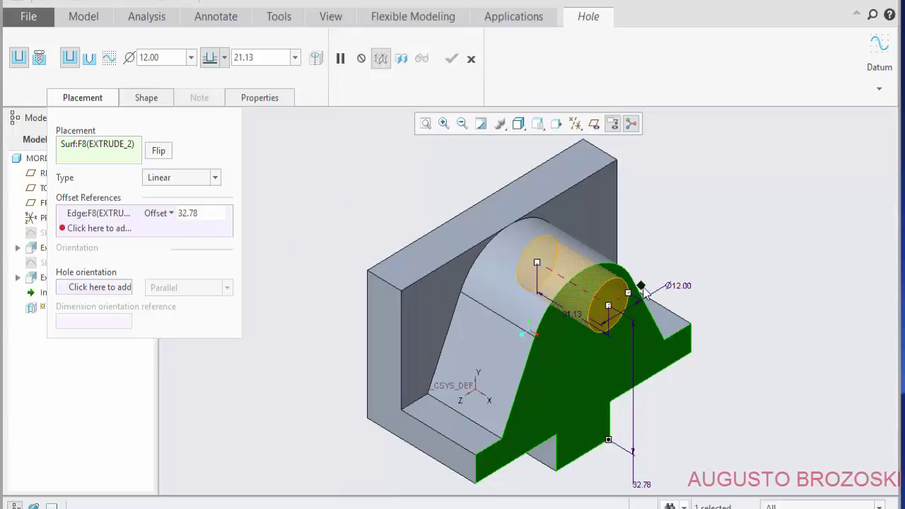
scroll(645, 295, "down", 2)
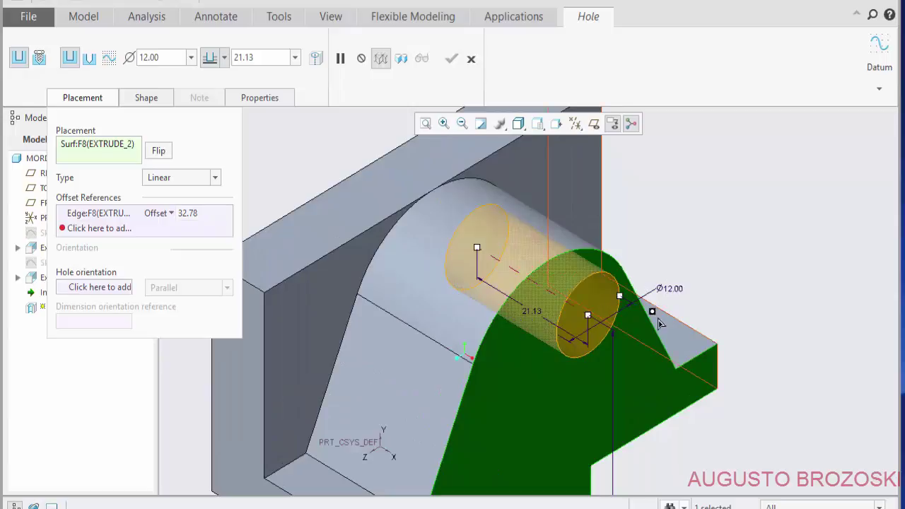
left_click(719, 362, "ctrl")
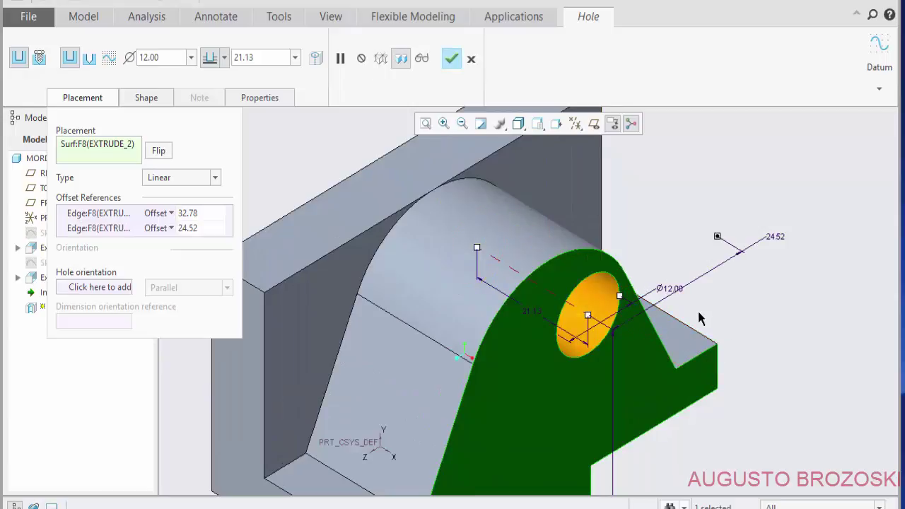
Set the hole offsets to 32 mm from the side edge and 29 mm from the bottom.
double_click(770, 238)
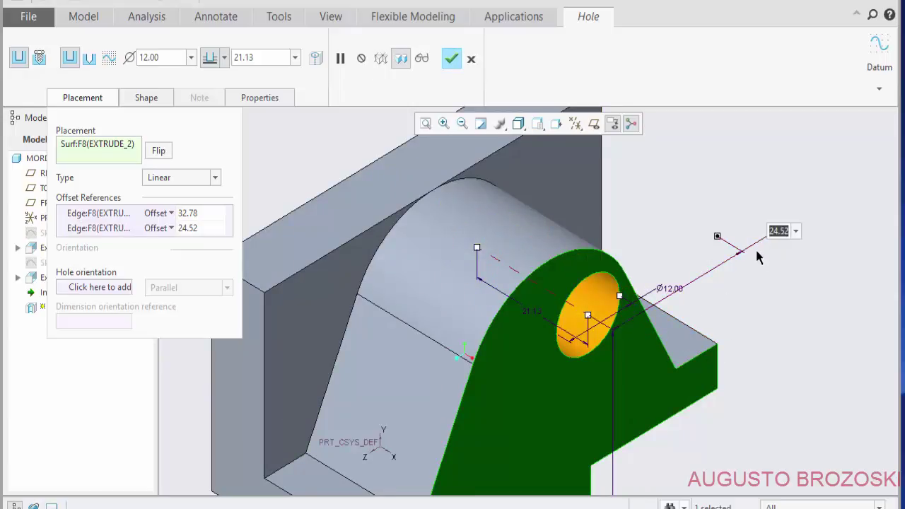
type("32")
key("Return")
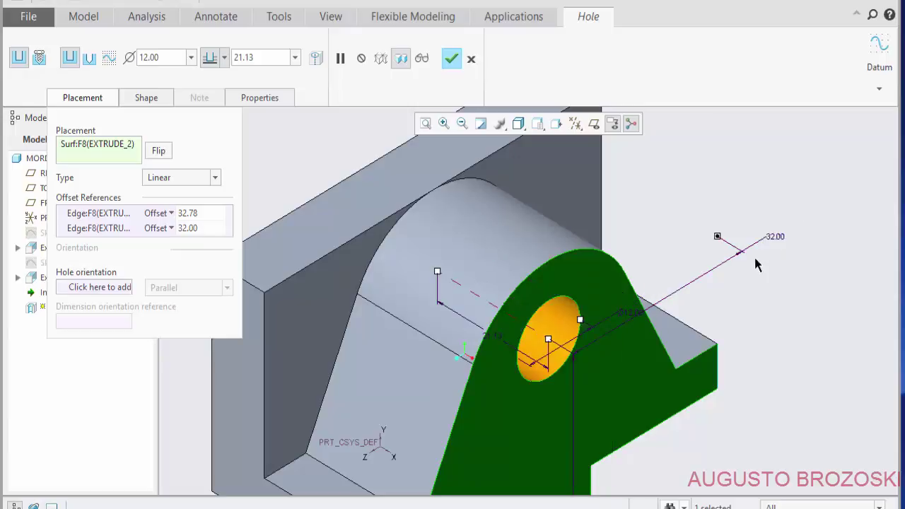
scroll(645, 302, "up", 2)
scroll(642, 455, "up", 2)
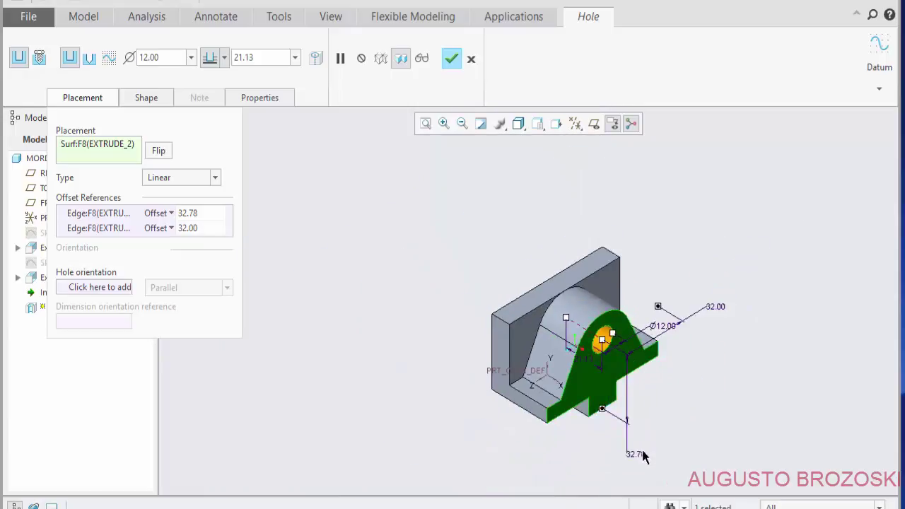
scroll(621, 433, "down", 2)
double_click(604, 417)
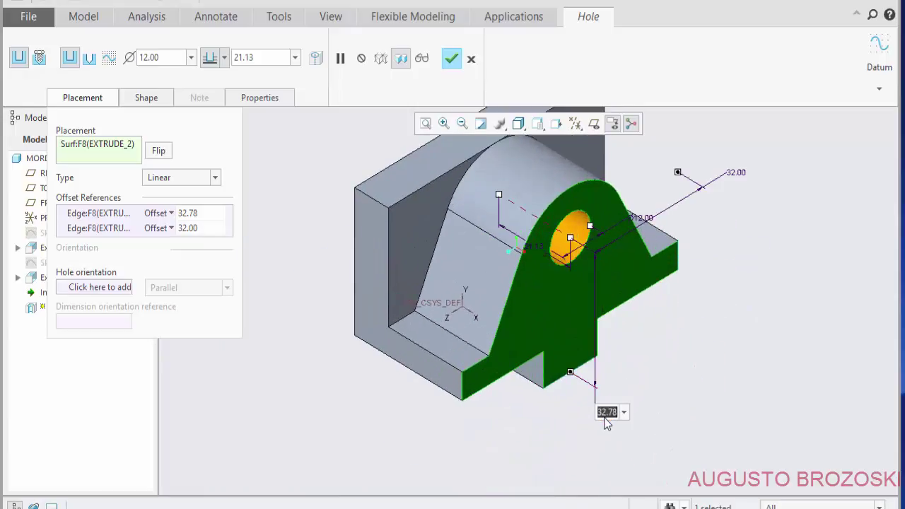
type("29")
key("Return")
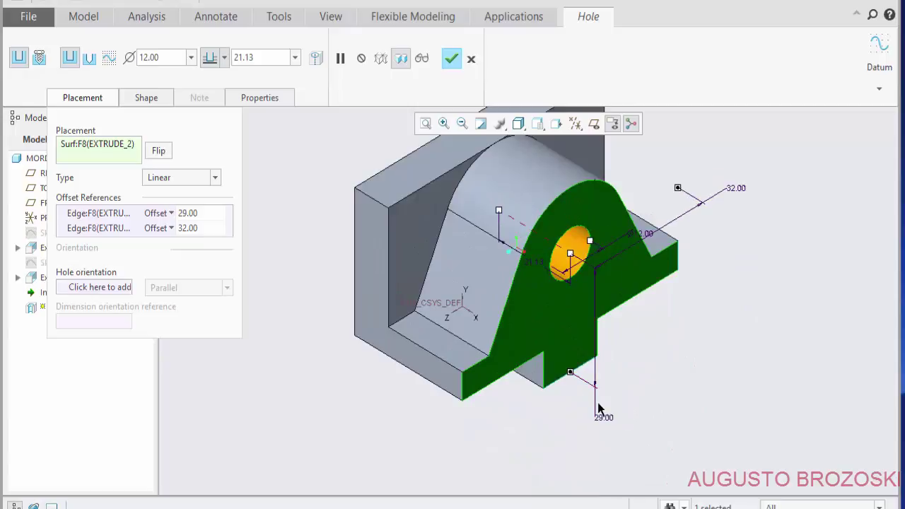
Give the 12 mm bore a 22 mm depth and finish Hole 1.
left_click(91, 101)
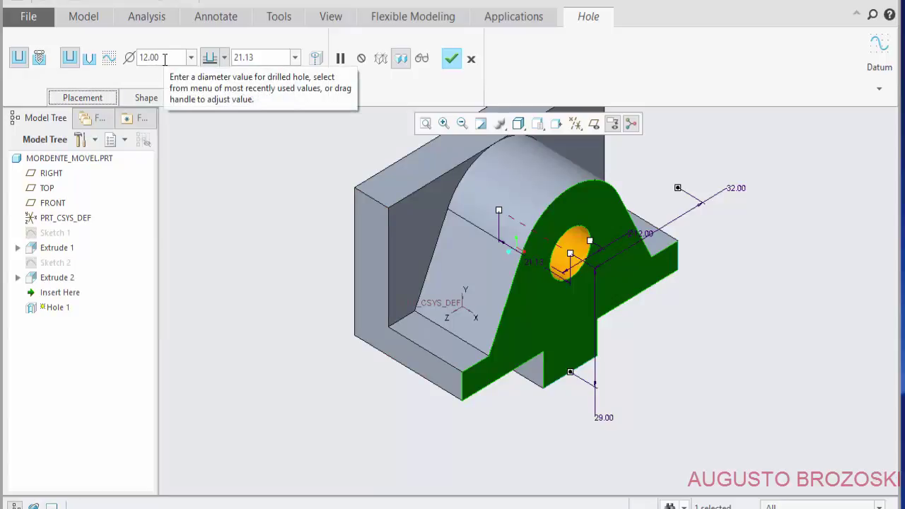
double_click(263, 60)
type("22")
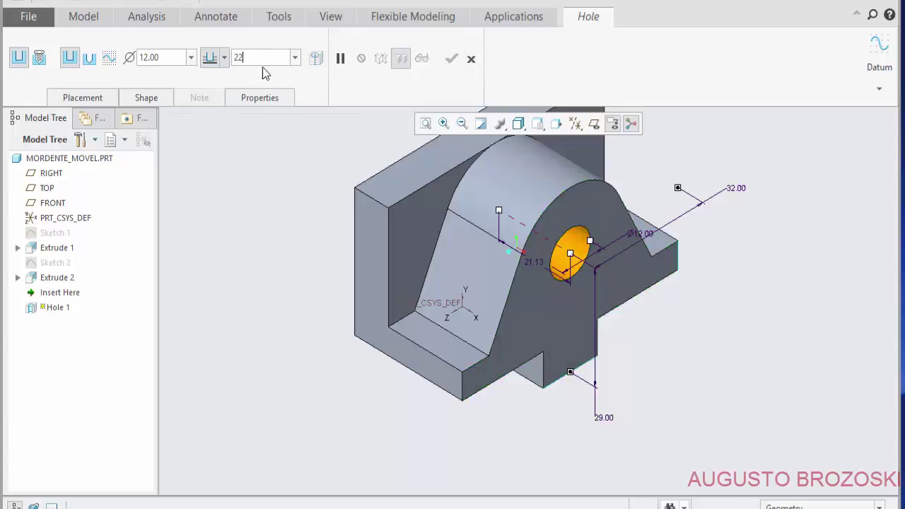
key("Return")
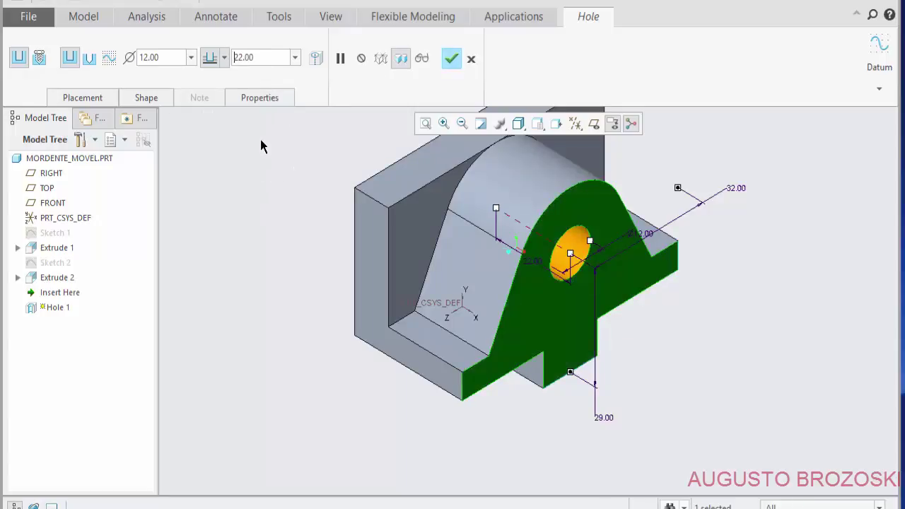
left_click(451, 59)
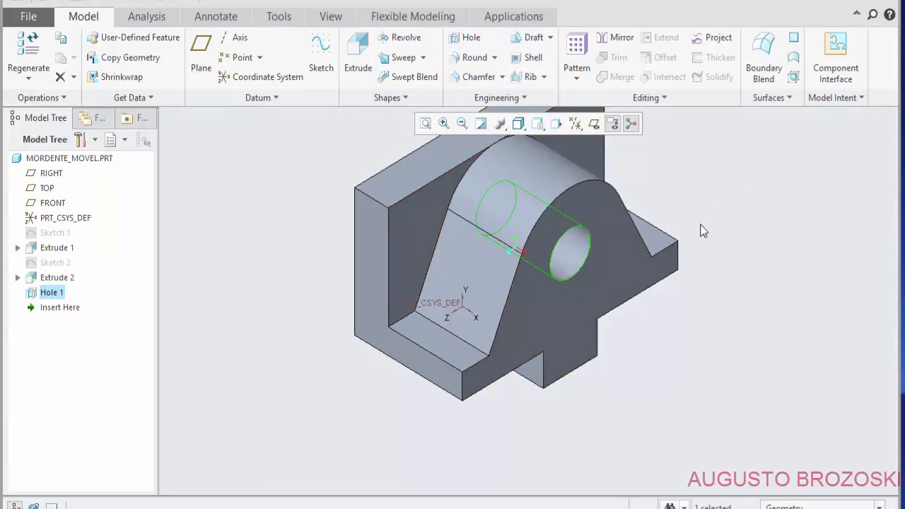
Place a second hole on the top face, referenced to its left and top edges.
mouse_move(464, 302)
middle_mouse_down()
mouse_move(491, 220)
mouse_move(479, 268)
middle_mouse_up()
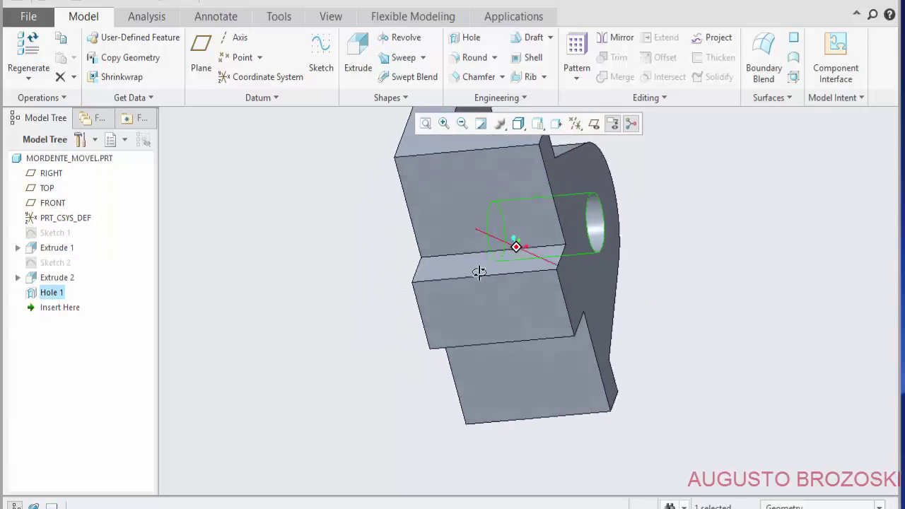
mouse_move(478, 300)
middle_mouse_down()
mouse_move(466, 340)
mouse_move(501, 297)
mouse_move(484, 214)
mouse_move(495, 214)
mouse_move(497, 281)
middle_mouse_up()
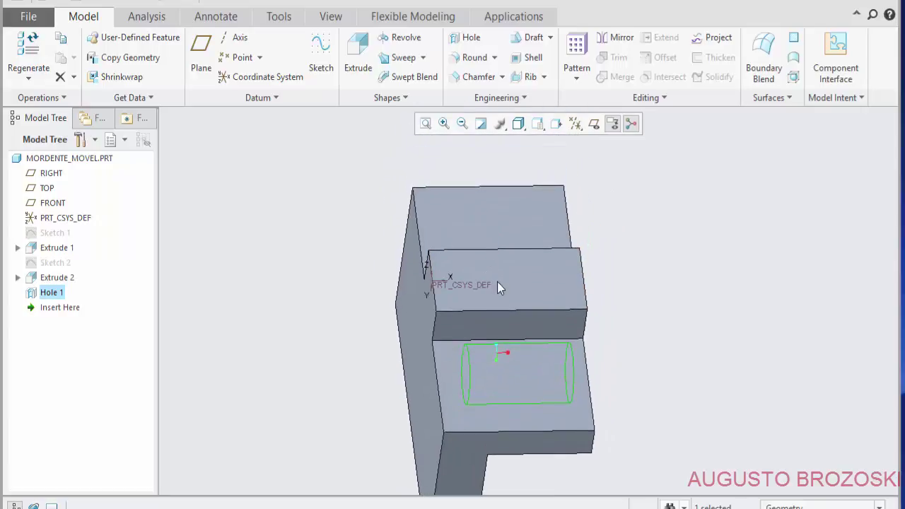
scroll(483, 291, "down", 3)
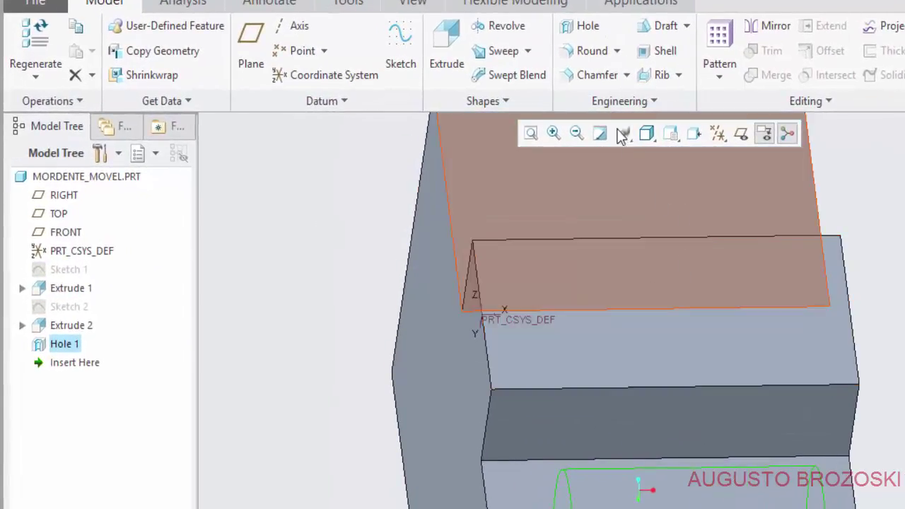
left_click(582, 30)
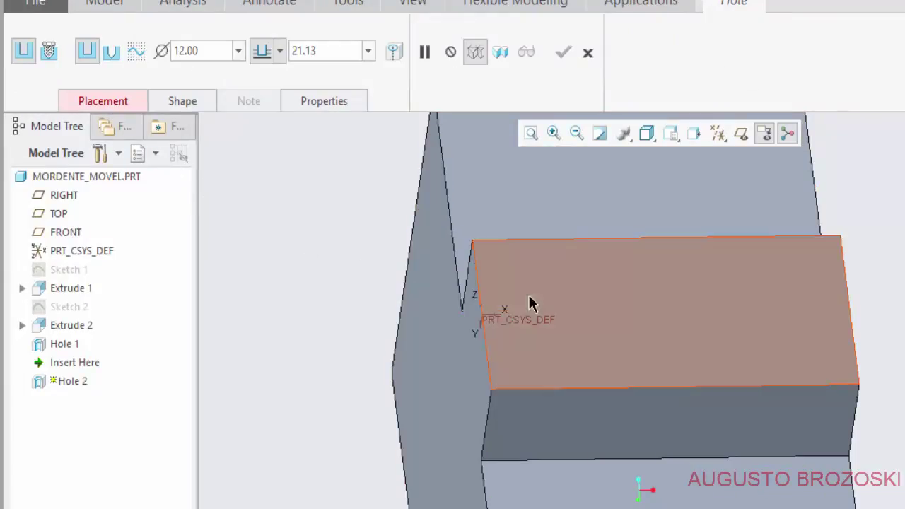
left_click(557, 306)
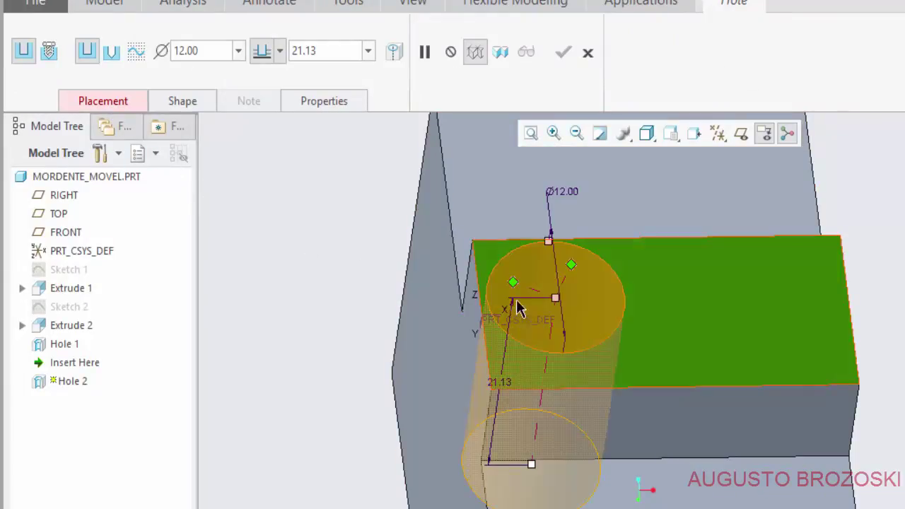
scroll(519, 305, "down", 1)
scroll(521, 303, "down", 1)
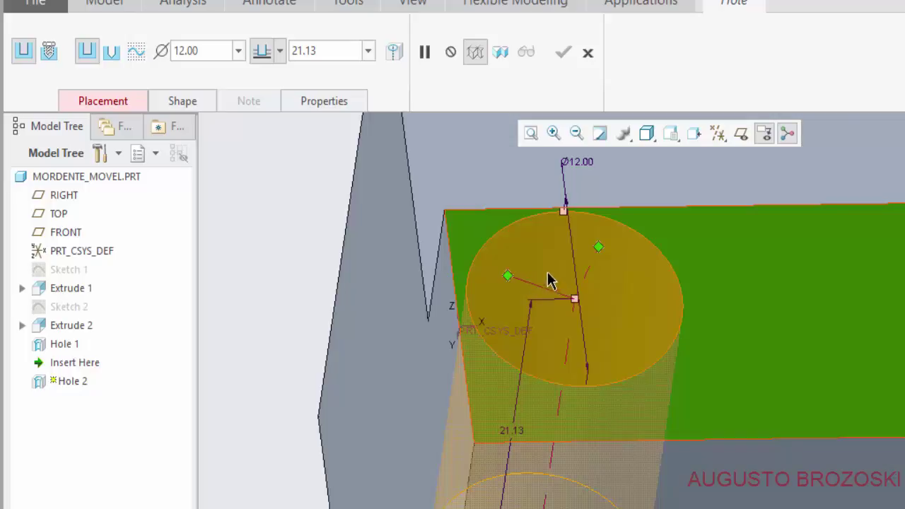
left_click_drag(508, 277, 450, 249)
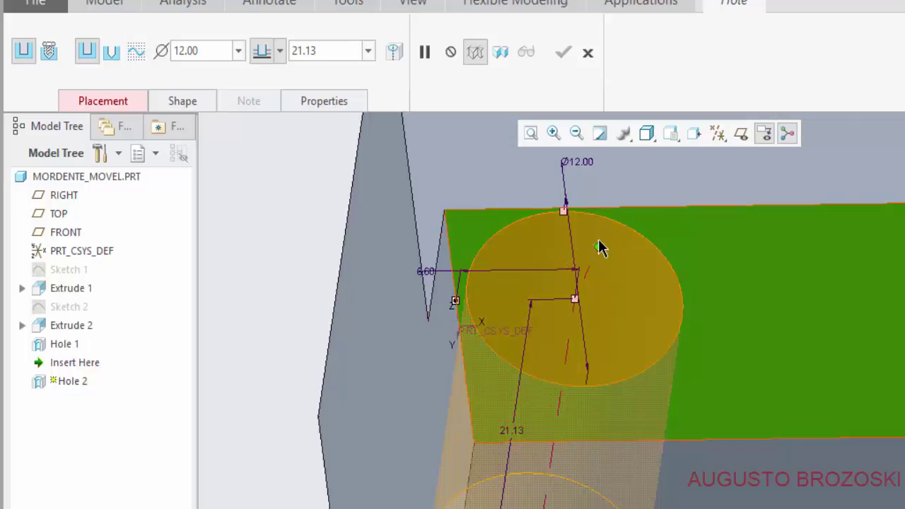
left_click_drag(599, 244, 617, 213)
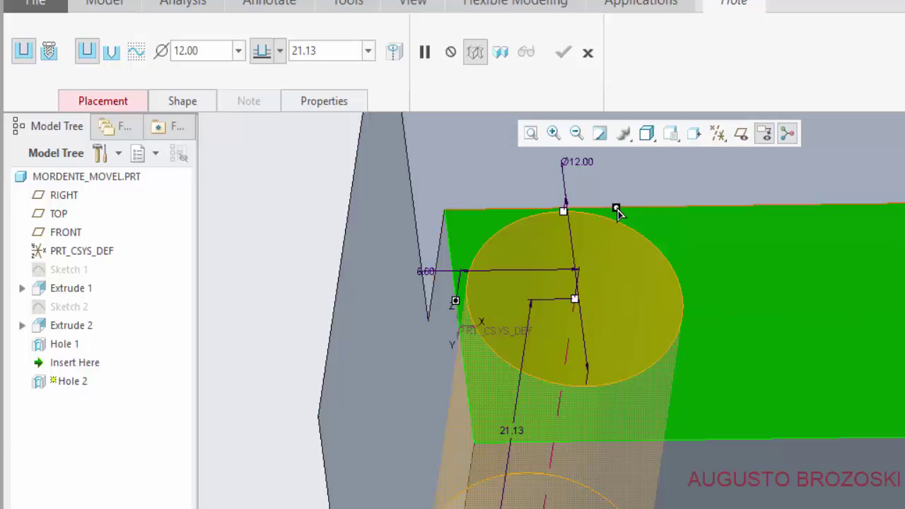
Set both of the second hole's edge offsets to 8.00.
middle_click_drag(521, 293, 499, 288)
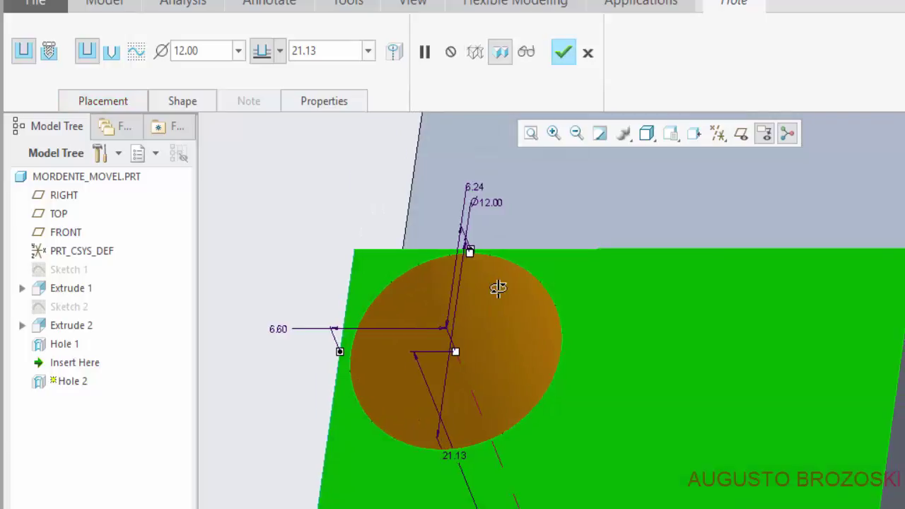
double_click(279, 330)
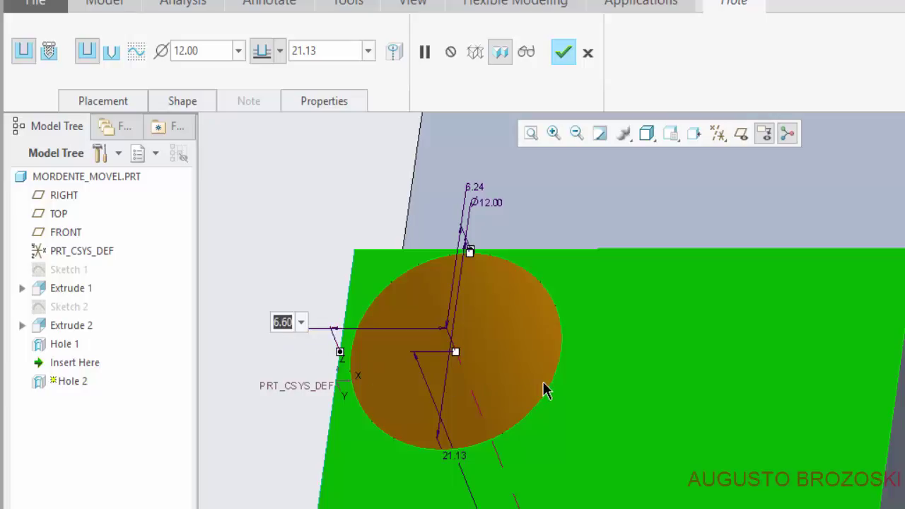
type("8")
key("Return")
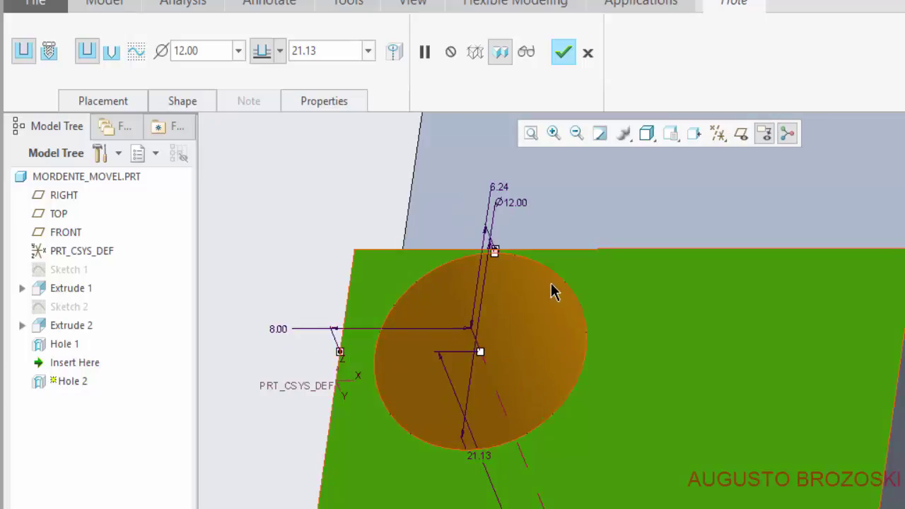
double_click(498, 189)
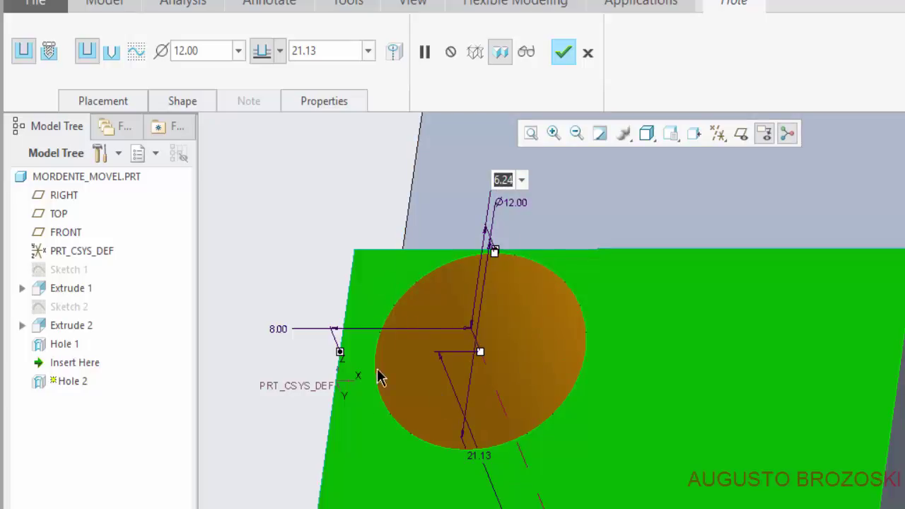
type("8")
key("Return")
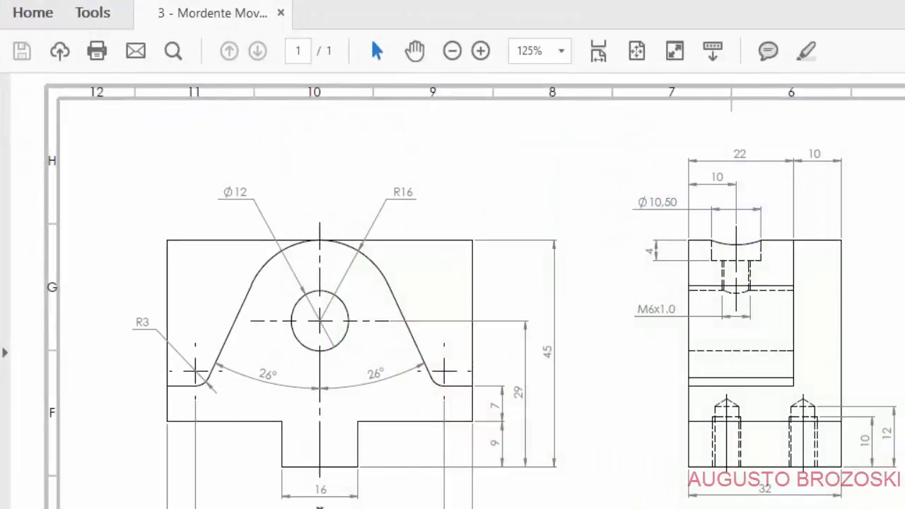
scroll(467, 445, "down", 3)
scroll(462, 457, "down", 4)
scroll(456, 410, "down", 2)
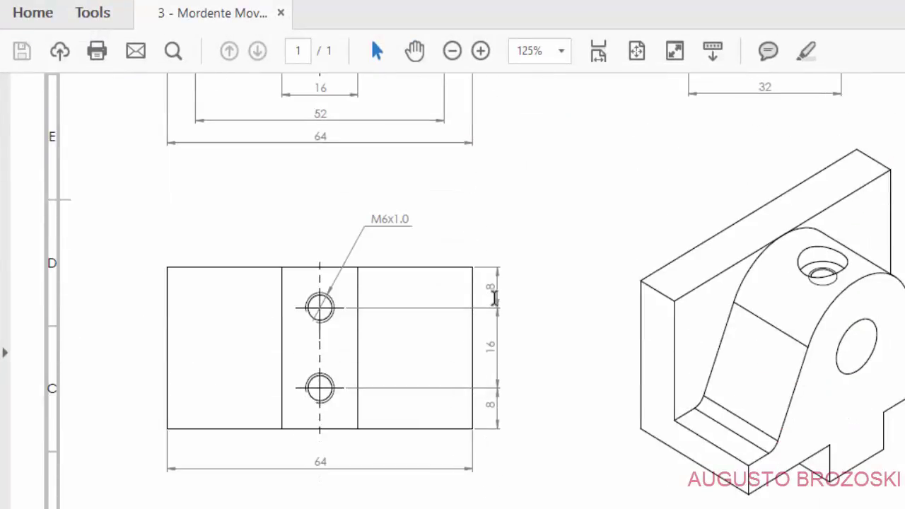
scroll(509, 362, "up", 3)
scroll(559, 368, "up", 3)
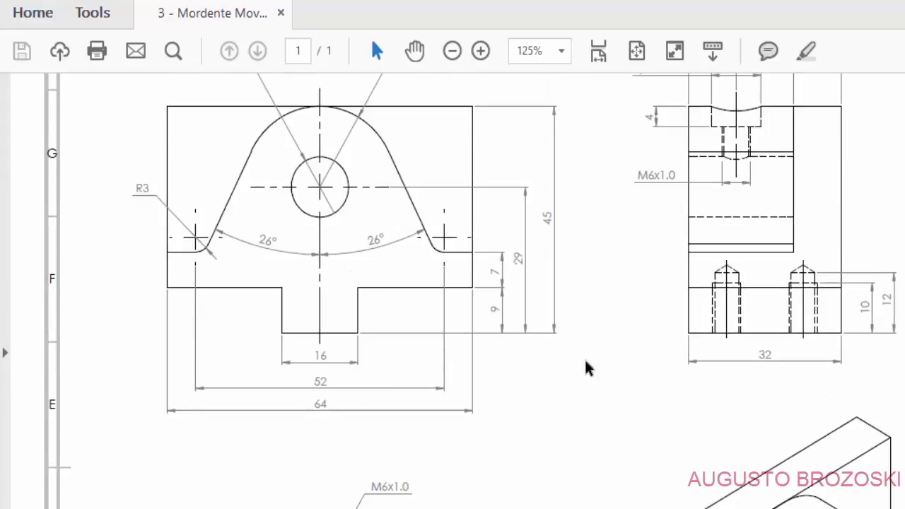
scroll(664, 375, "up", 1)
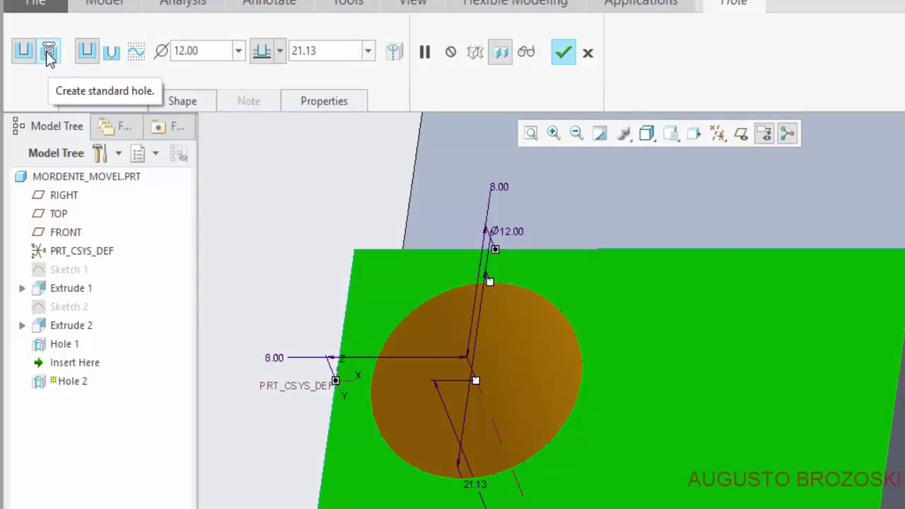
Make Hole 2 a standard ISO M6x1 tapped hole, drilled Ø5 to 15 deep, and finish it.
left_click(49, 55)
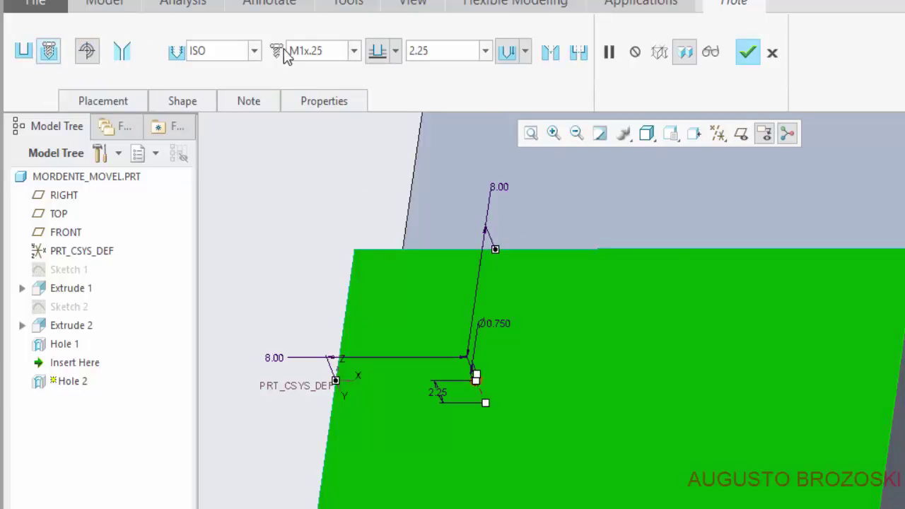
left_click(353, 53)
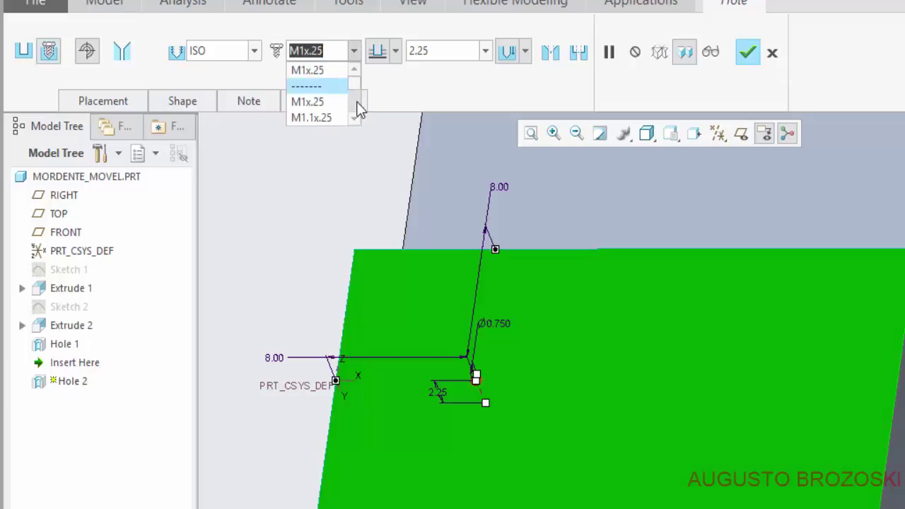
left_click(356, 106)
left_click(355, 102)
left_click(355, 102)
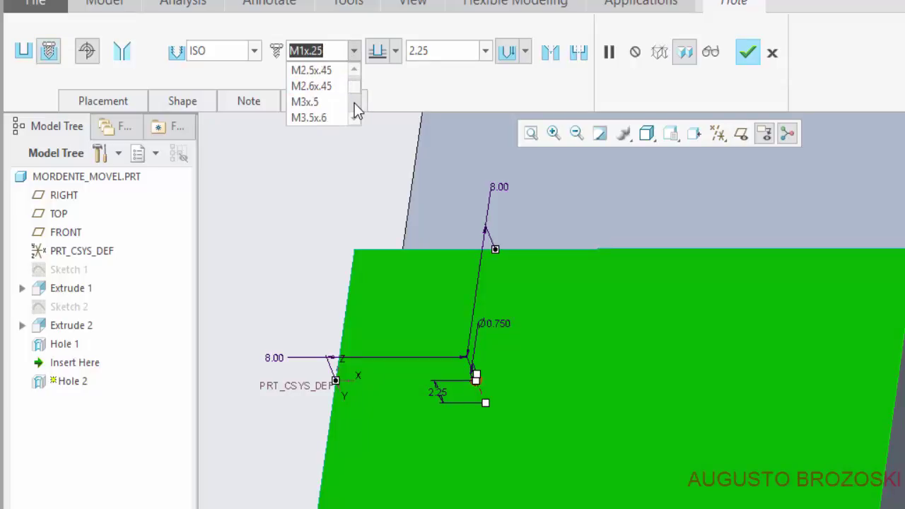
left_click(354, 103)
left_click(355, 102)
left_click(354, 104)
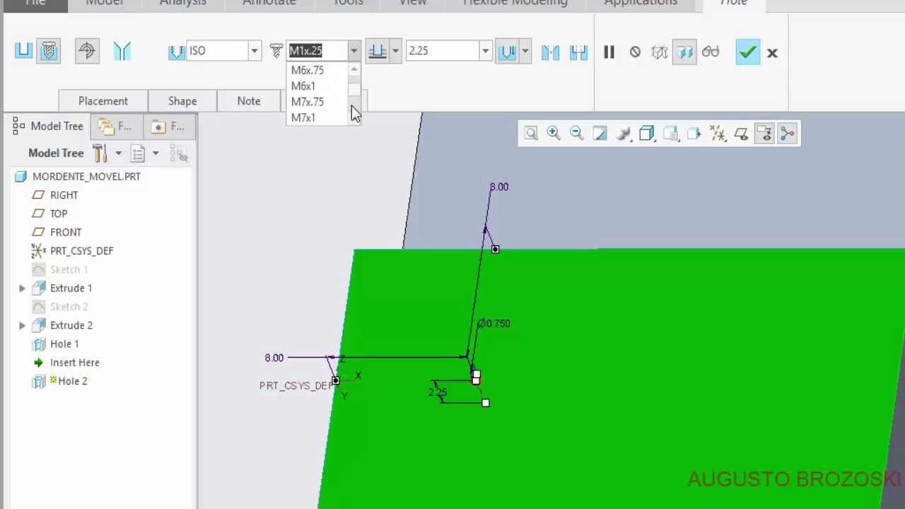
left_click(306, 85)
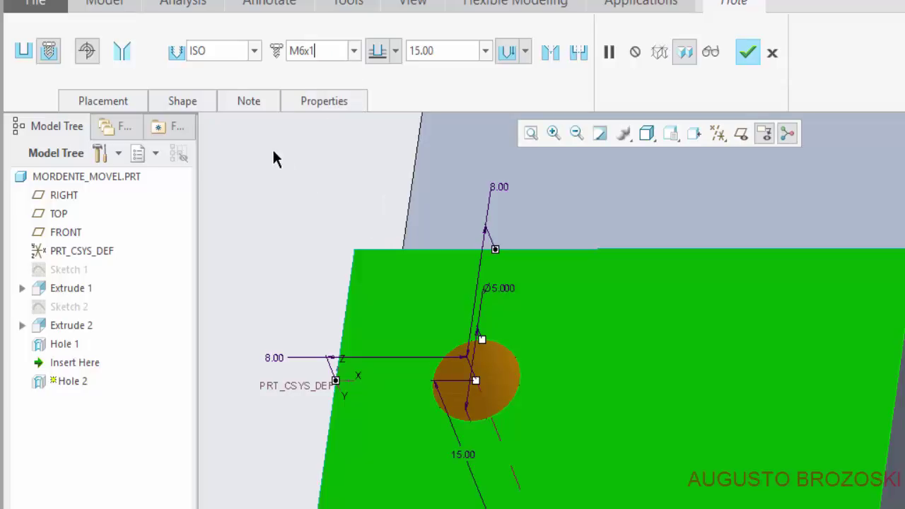
left_click(254, 53)
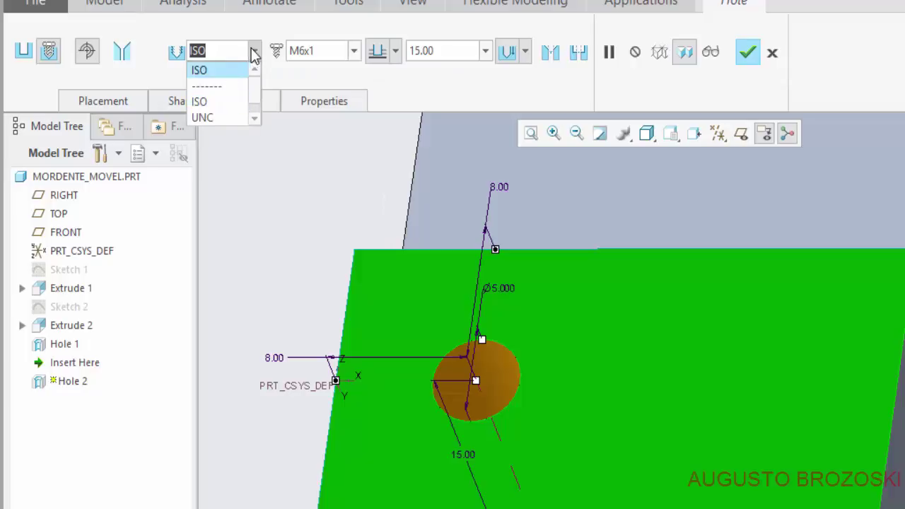
left_click(252, 48)
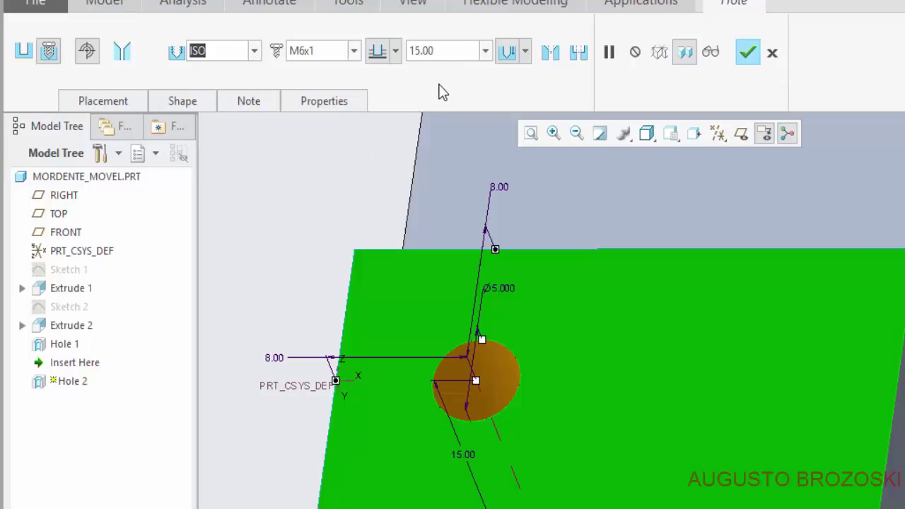
left_click(748, 58)
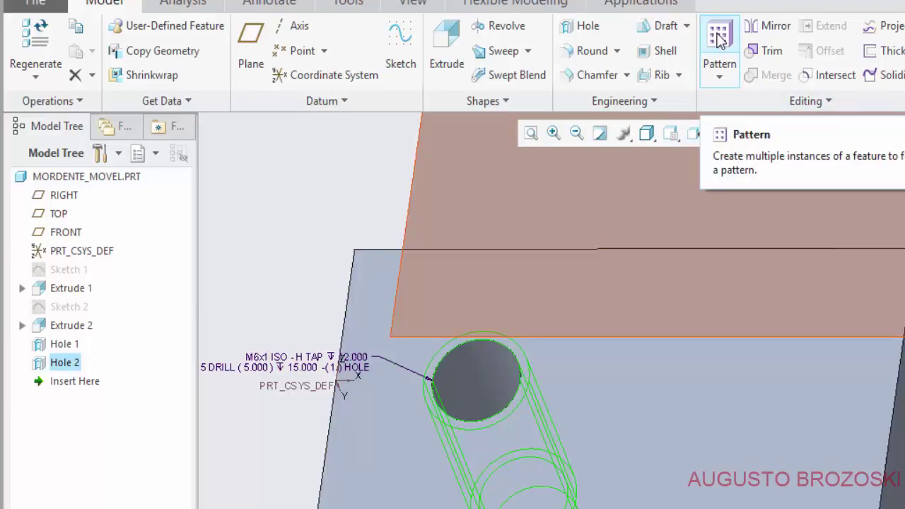
Pattern the tapped hole by direction along the face edge into two holes 16.00 apart.
left_click(720, 39)
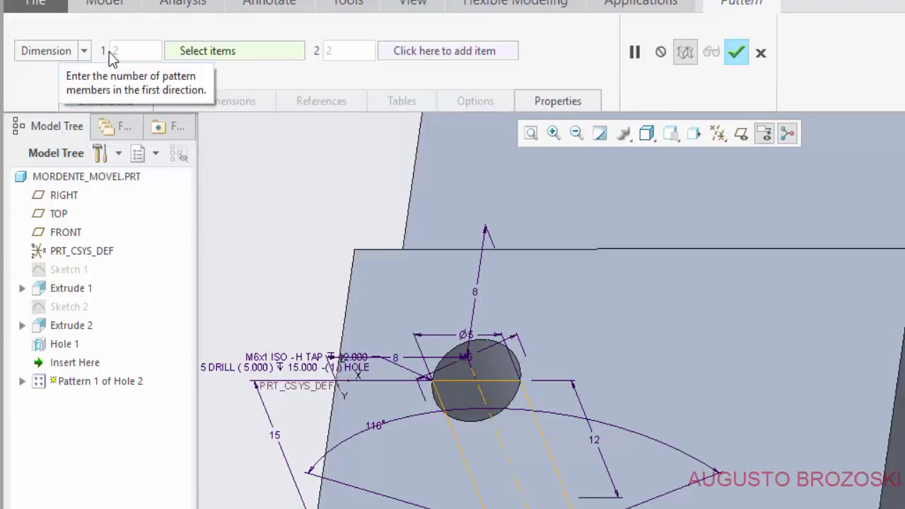
left_click(85, 51)
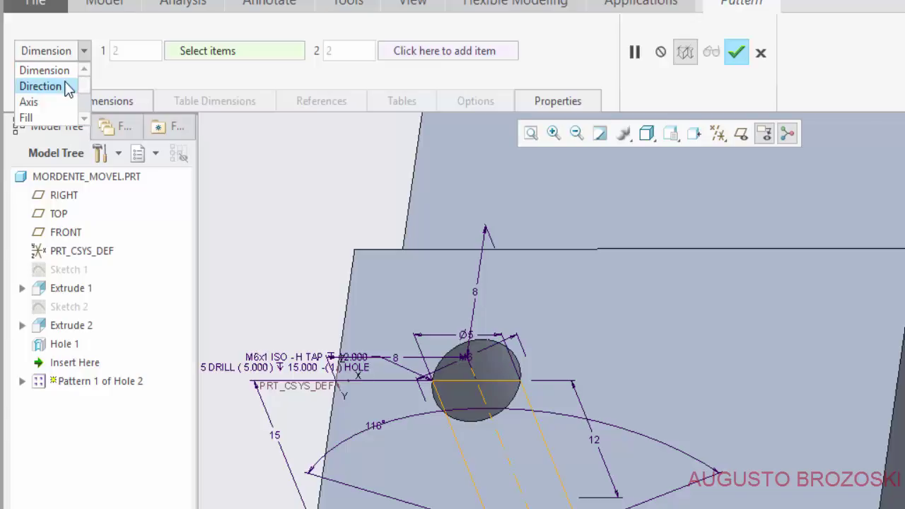
left_click(42, 85)
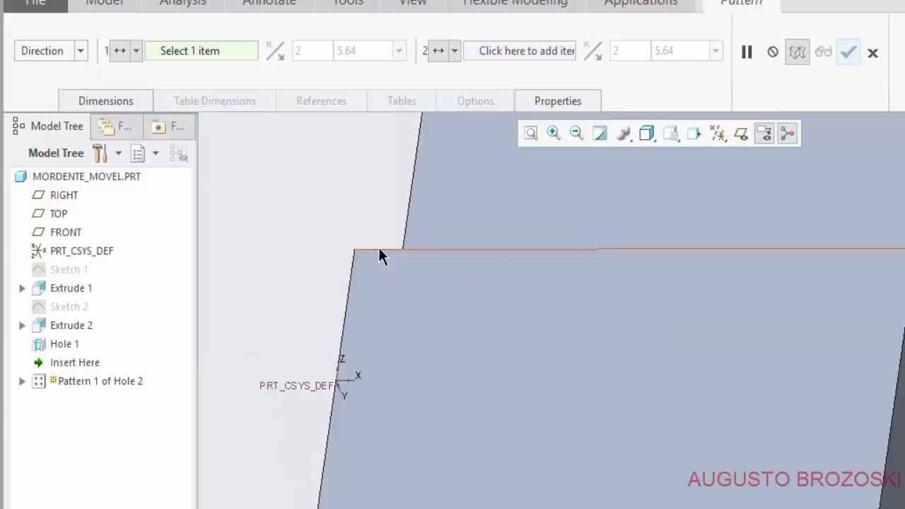
left_click(379, 256)
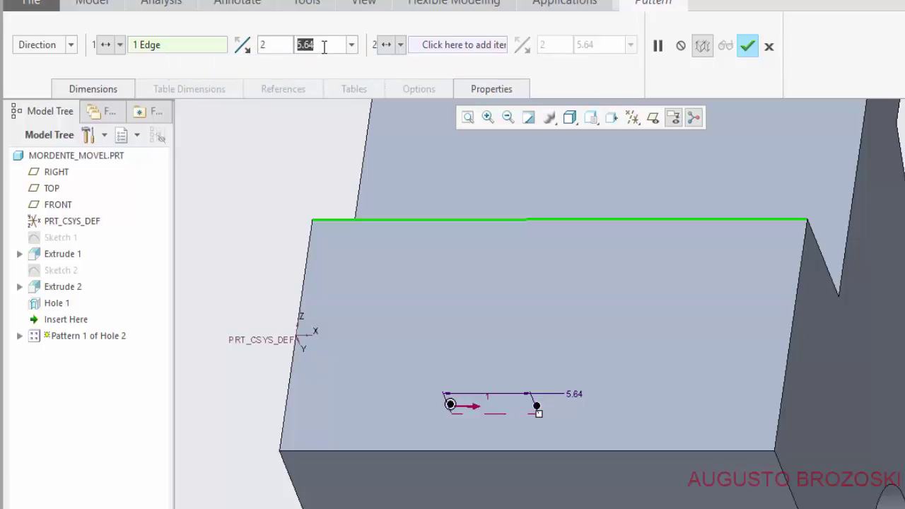
type("16")
key("Return")
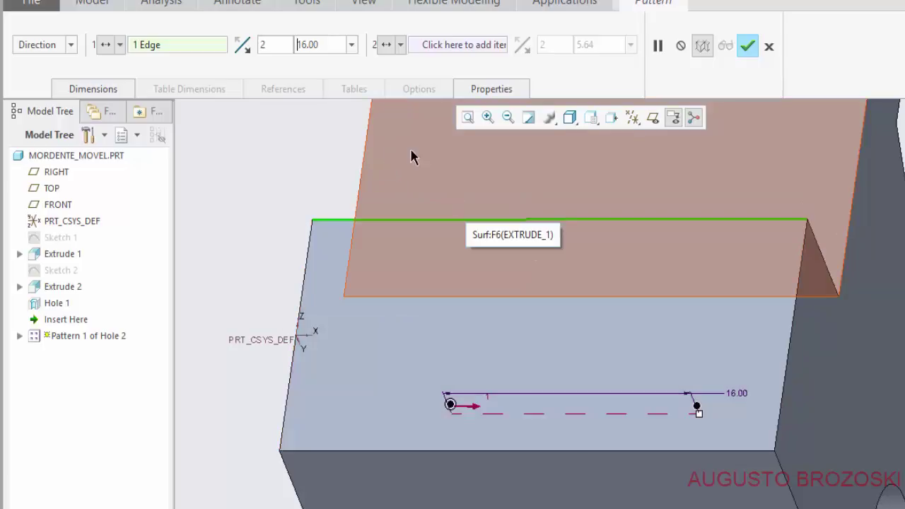
left_click(747, 45)
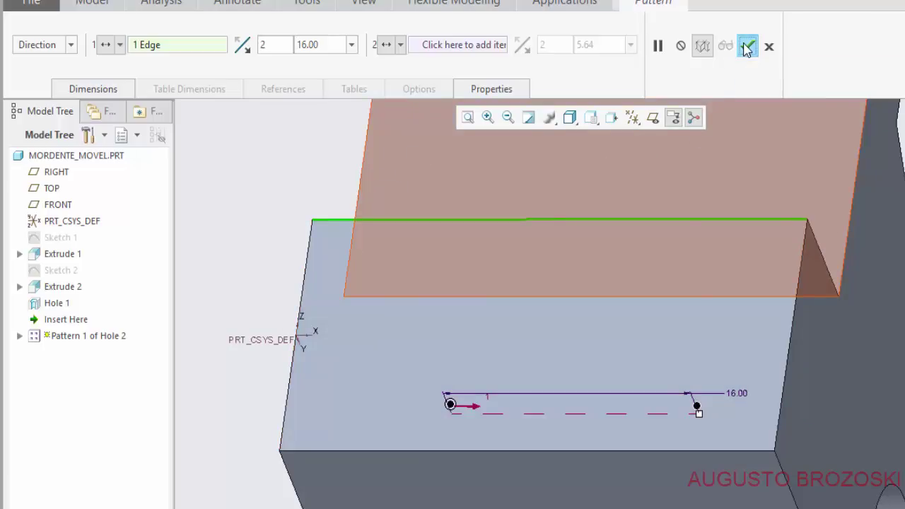
middle_click_drag(326, 302, 373, 319)
key("ctrl+d")
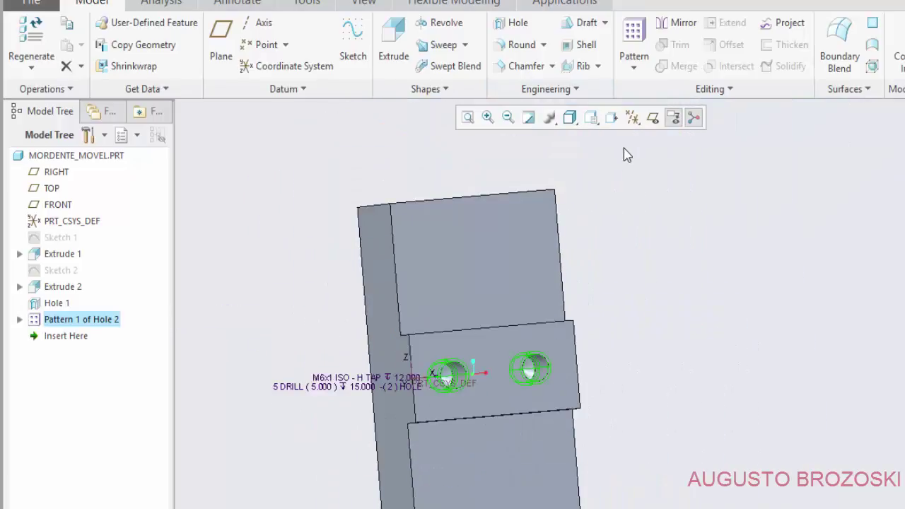
Show the part in the Standard Orientation isometric view.
left_click(570, 118)
left_click(591, 118)
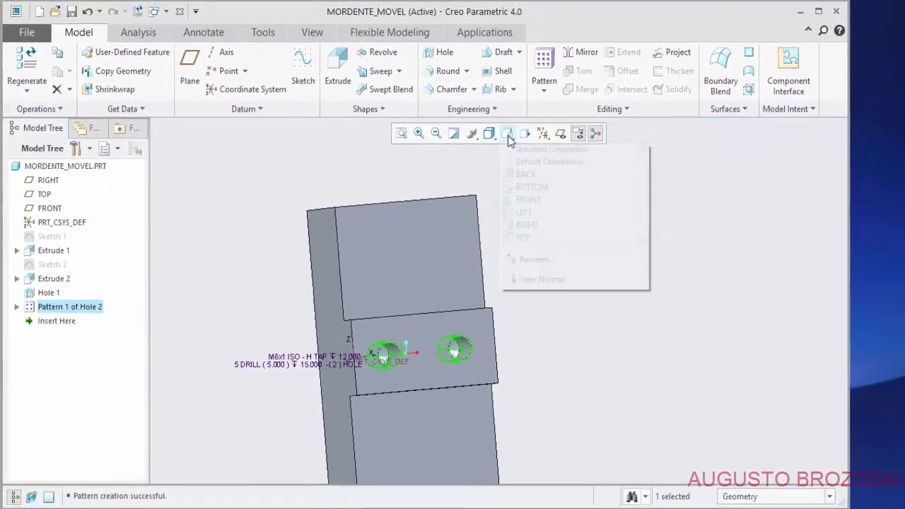
left_click(518, 149)
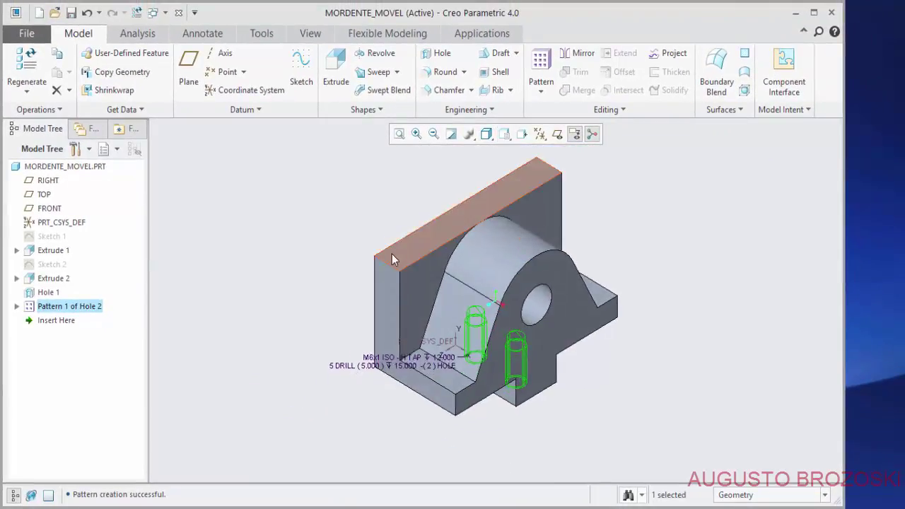
Save MORDENTE_MOVEL and switch back to the Mordente Movel drawing PDF.
left_click(70, 14)
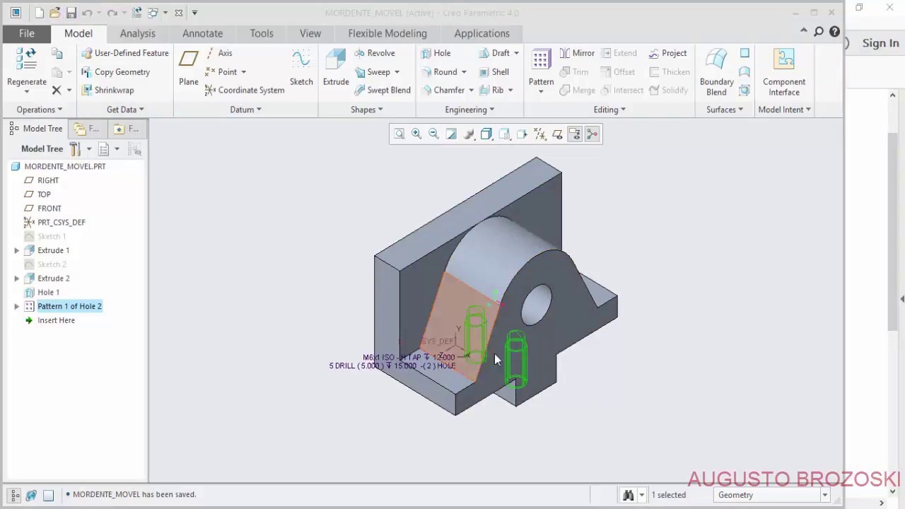
left_click(650, 357)
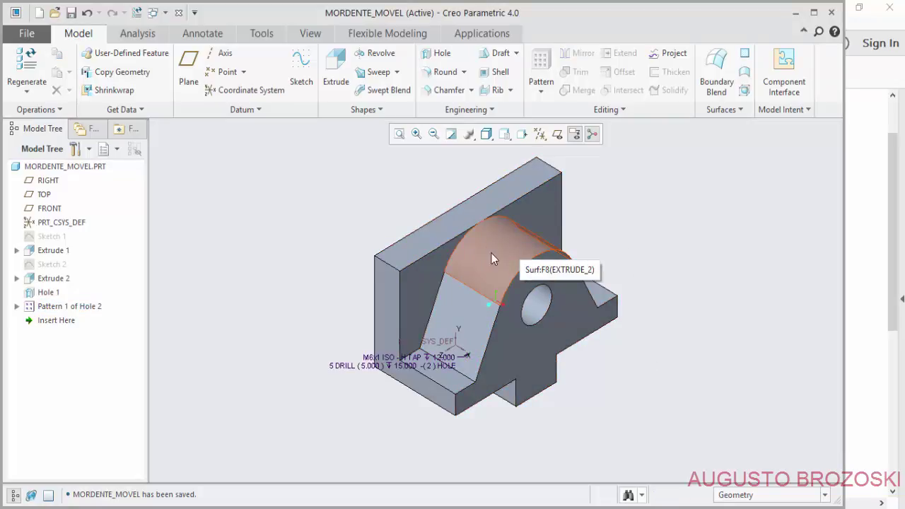
key("alt+Tab")
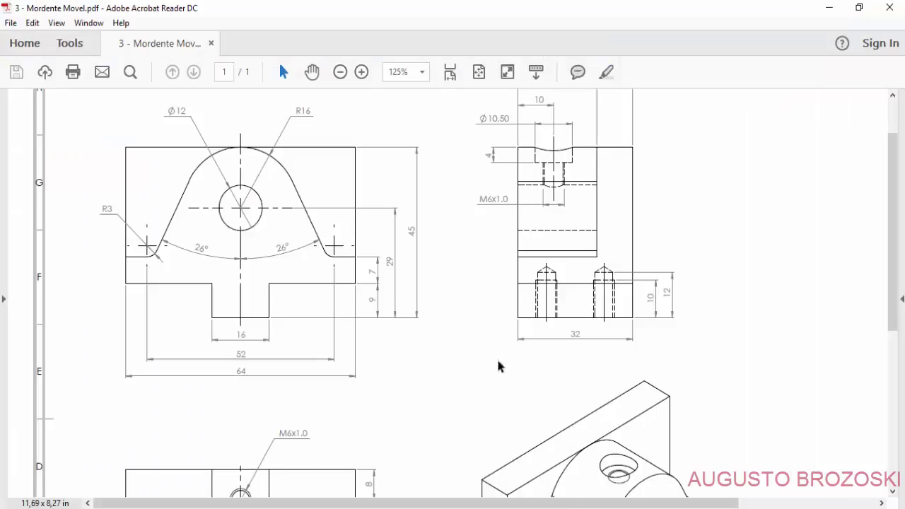
Check the PDF's title table, then minimize Acrobat to return to the Creo part.
scroll(493, 249, "up", 2)
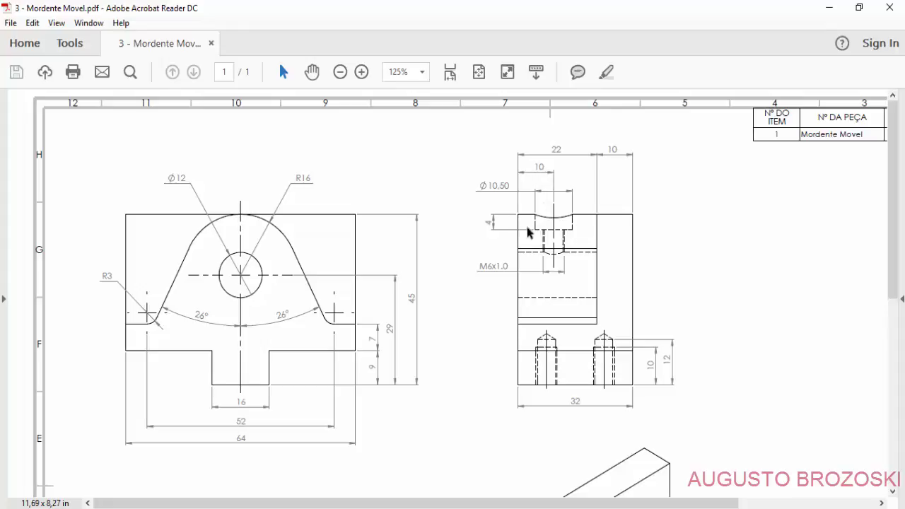
left_click(827, 8)
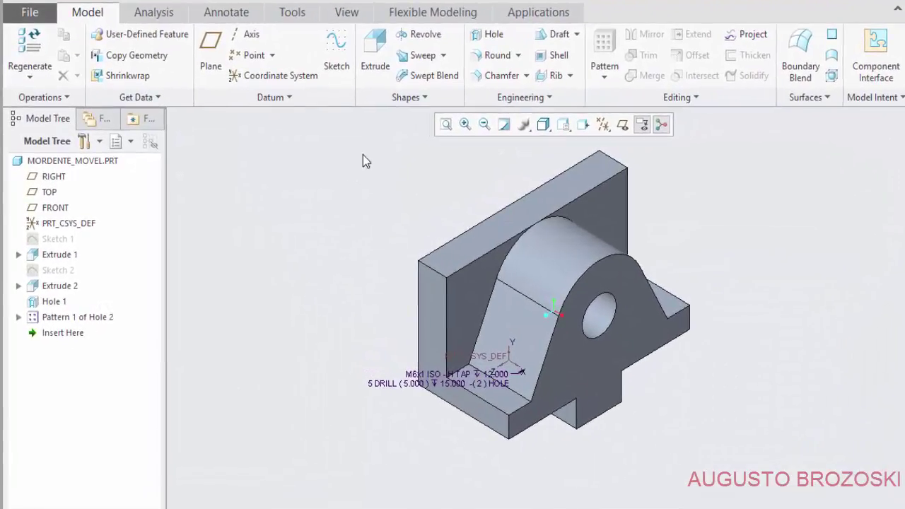
Place a new hole on the plate's top face, referenced to the arch edge and side edge.
left_click(488, 36)
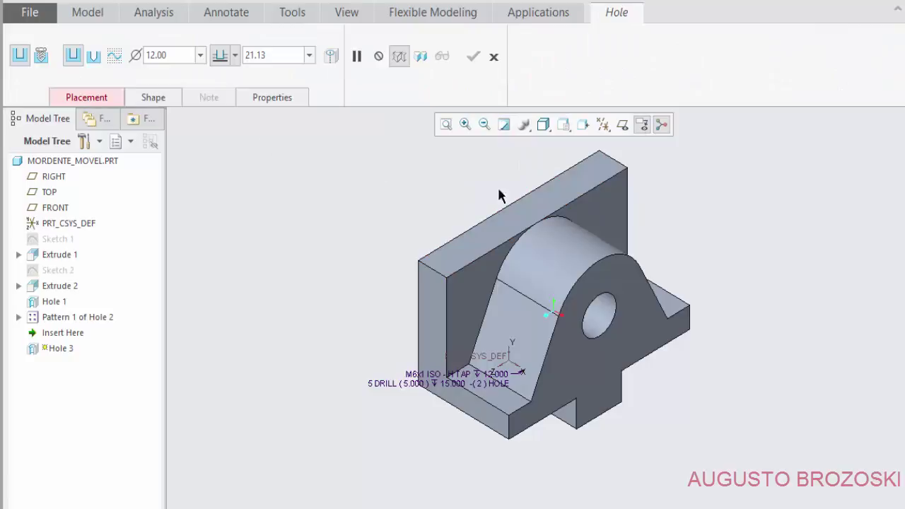
left_click(523, 216)
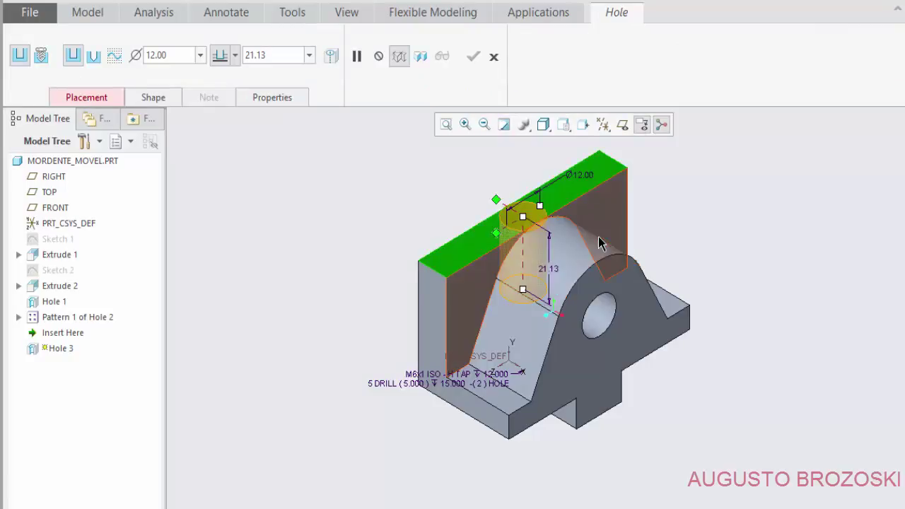
scroll(576, 207, "up", 1)
scroll(575, 208, "up", 1)
scroll(576, 208, "up", 1)
scroll(435, 199, "up", 1)
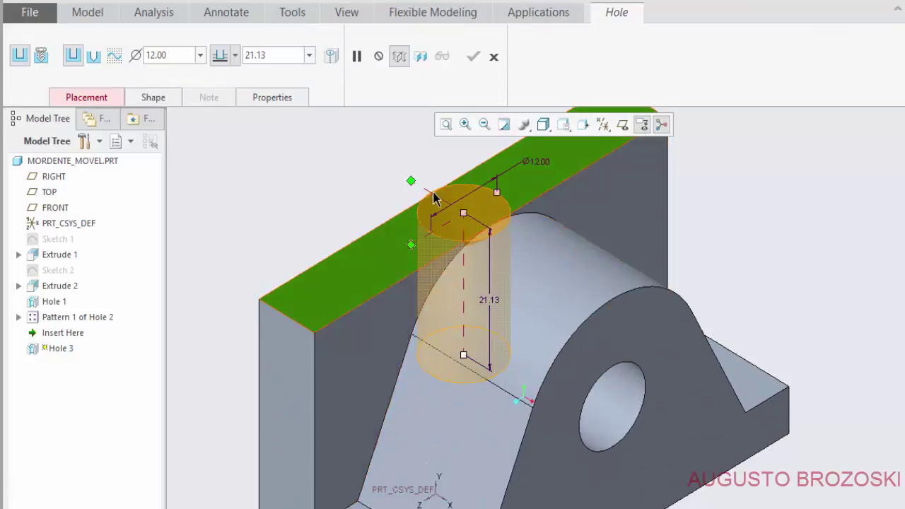
left_click_drag(415, 183, 619, 302)
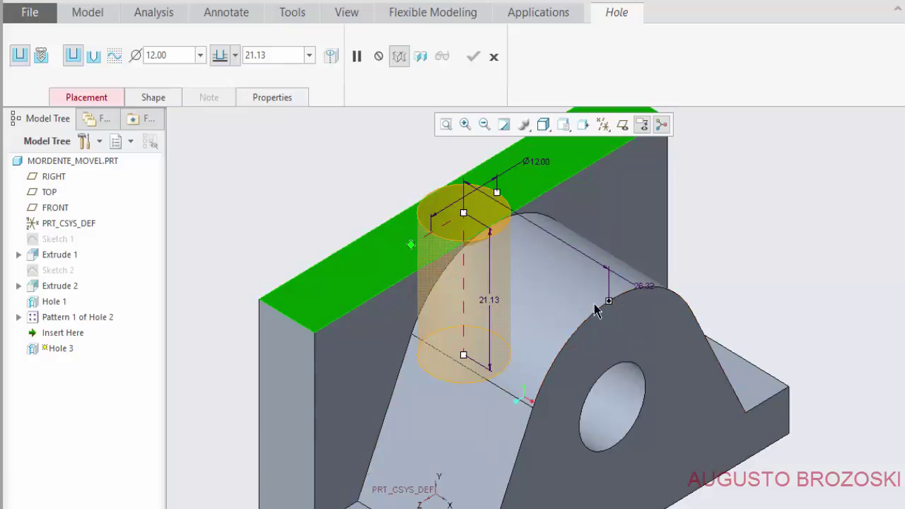
left_click_drag(412, 246, 290, 319)
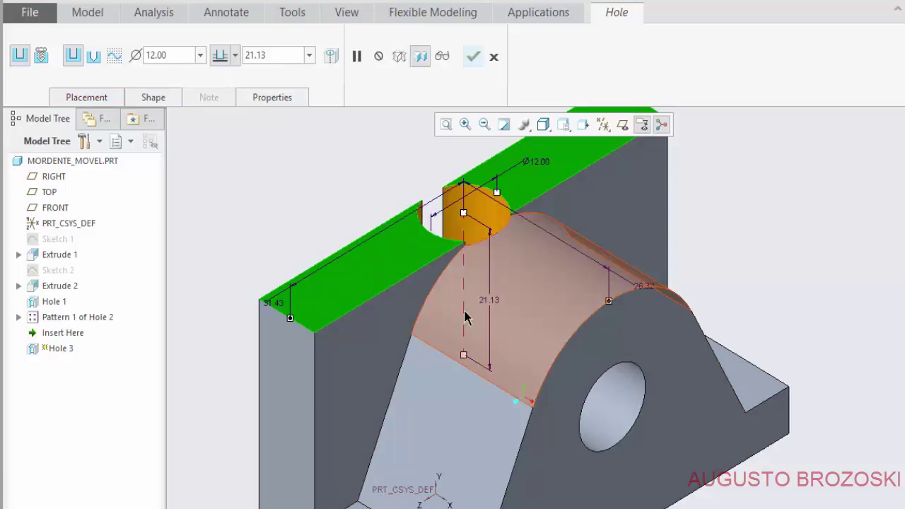
Set the hole offsets to 32 from the plate's side edge and 10 from the arch edge.
double_click(275, 304)
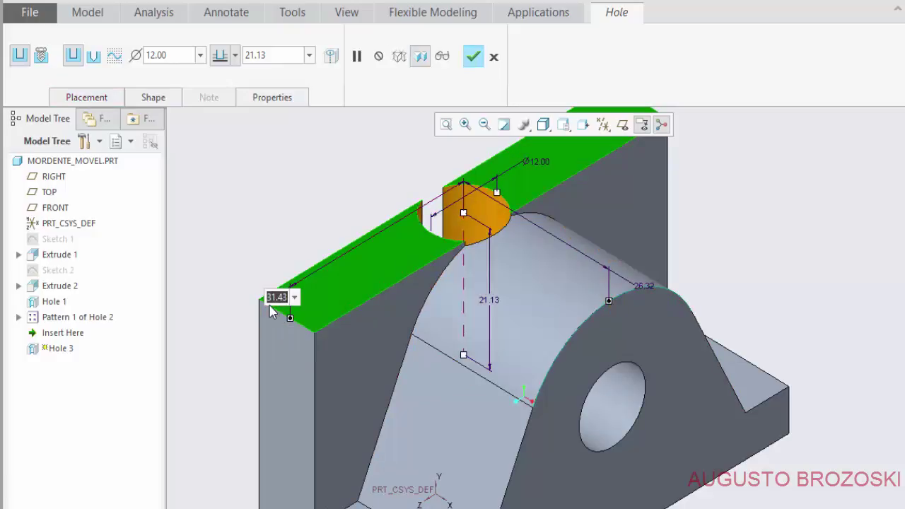
type("32")
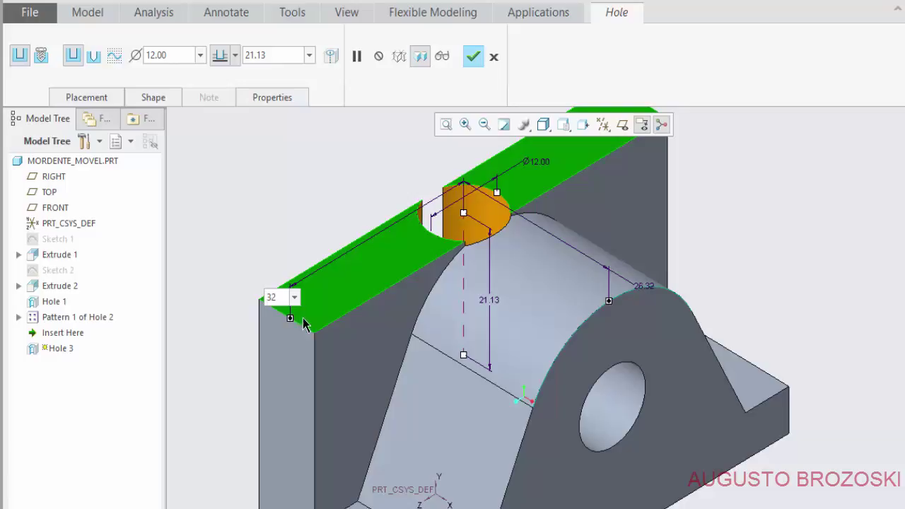
key("Return")
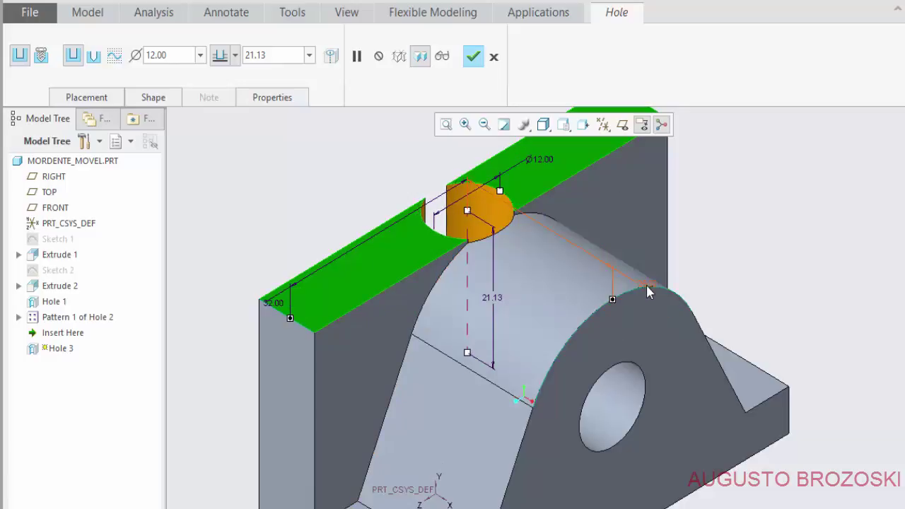
double_click(645, 286)
type("1")
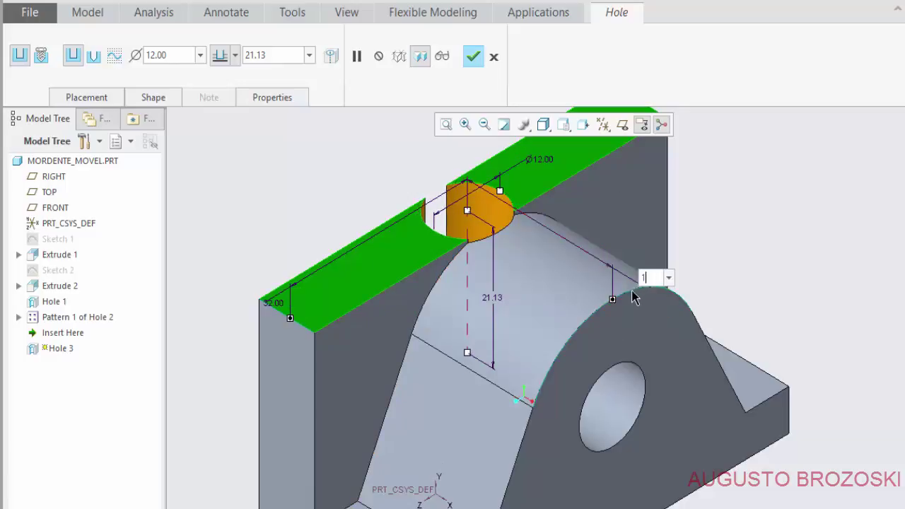
type("0")
key("Return")
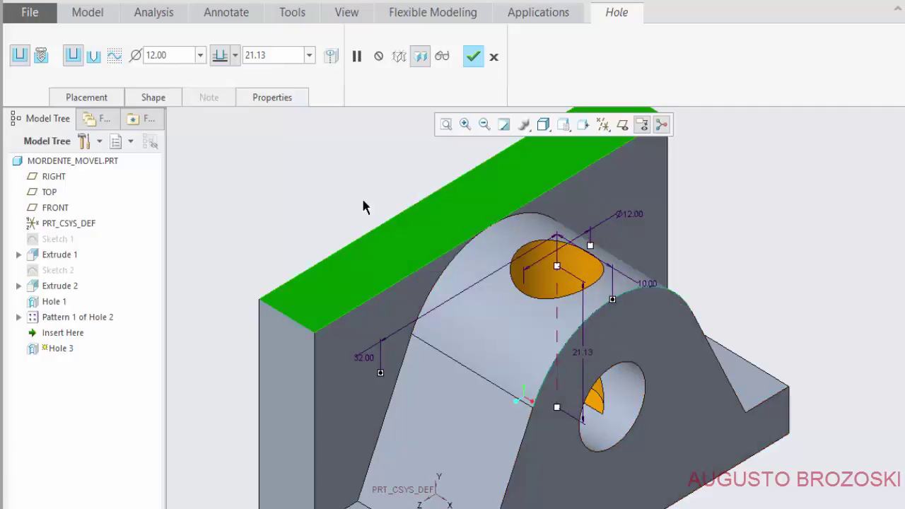
Make Hole 3 a counterbored ISO M6x1 tapped hole and finish it.
left_click(41, 56)
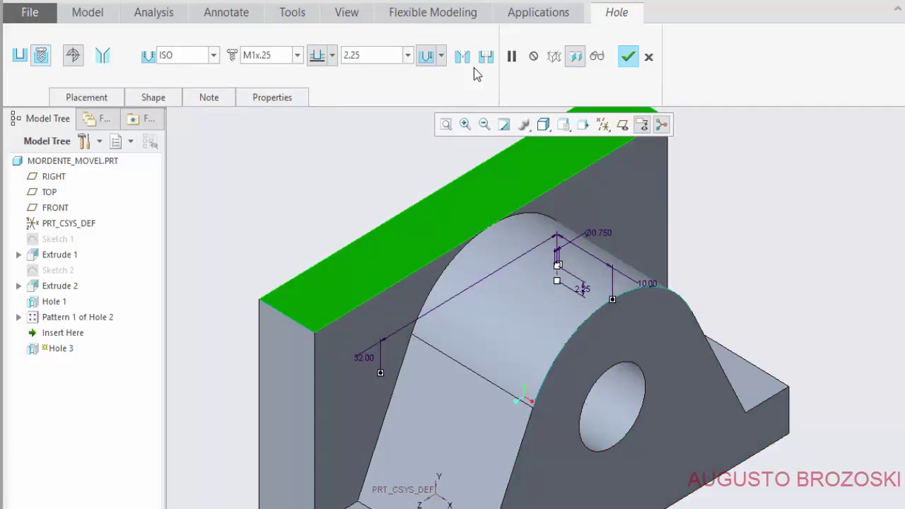
left_click(486, 61)
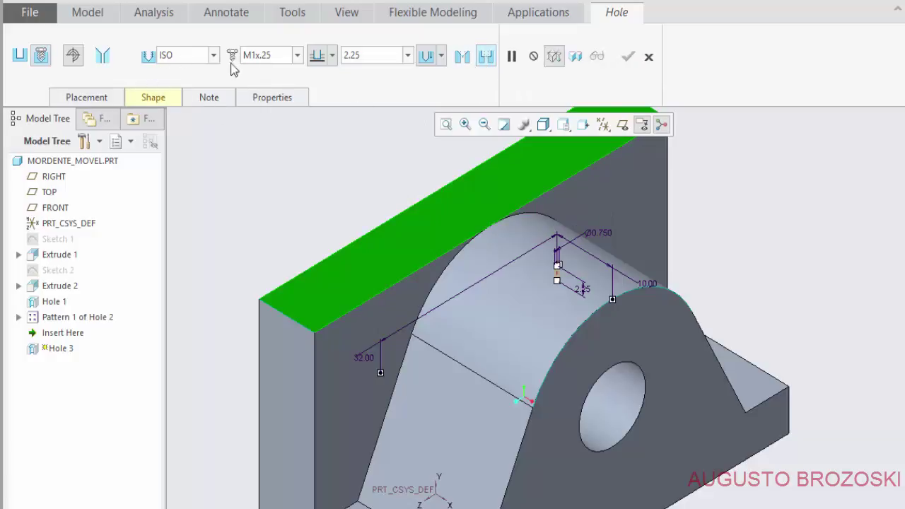
left_click(298, 55)
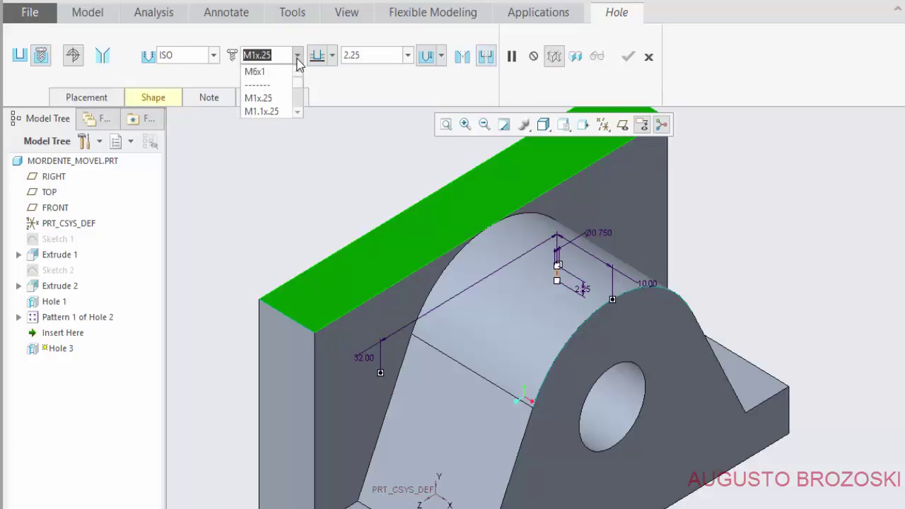
left_click(256, 72)
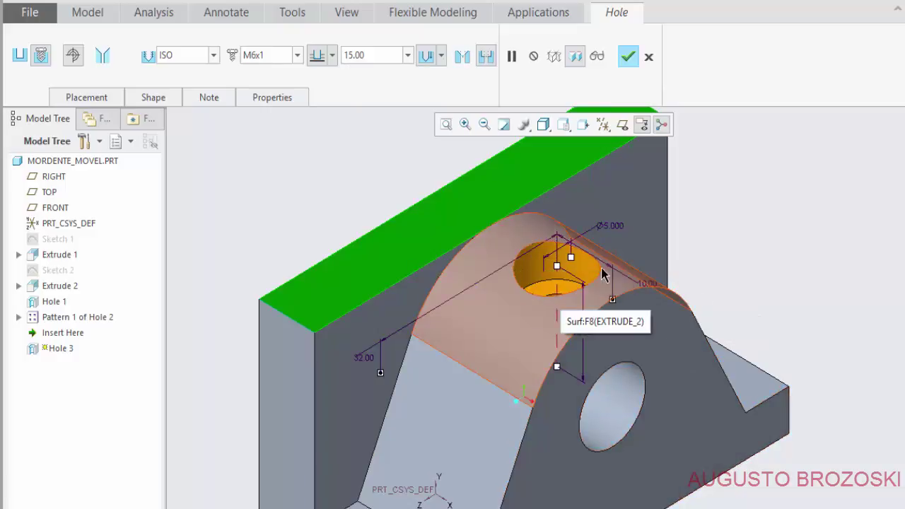
mouse_move(582, 286)
middle_mouse_down()
mouse_move(652, 288)
mouse_move(636, 275)
middle_mouse_up()
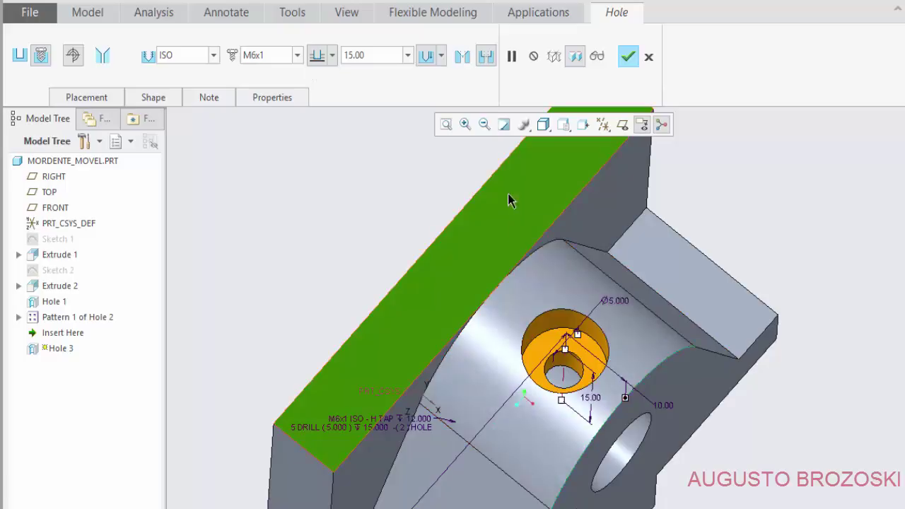
left_click(628, 56)
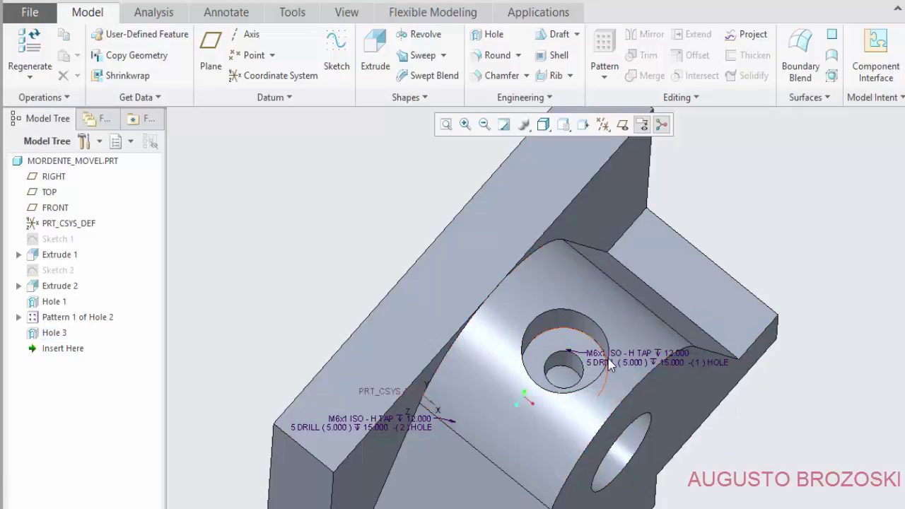
Drag the M6x1 tap note up-right off the model and refresh the annotation display.
left_click(595, 359)
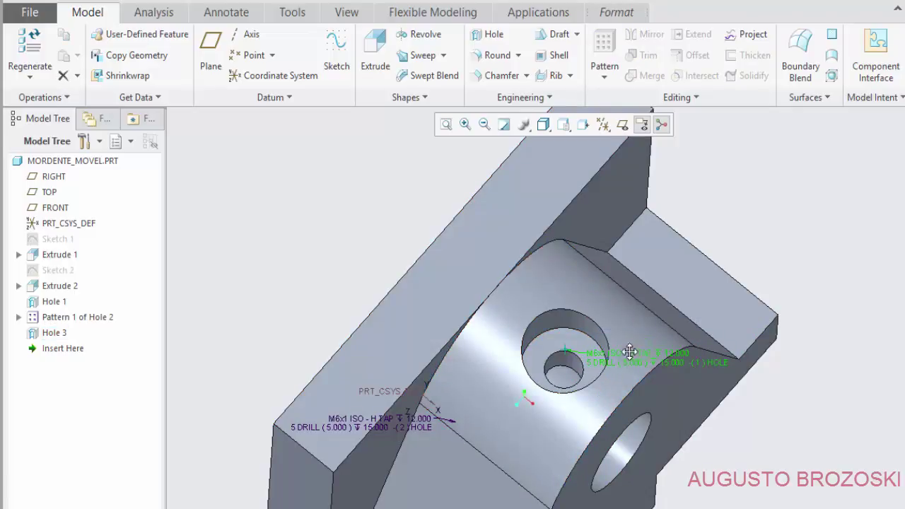
left_click_drag(628, 357, 755, 198)
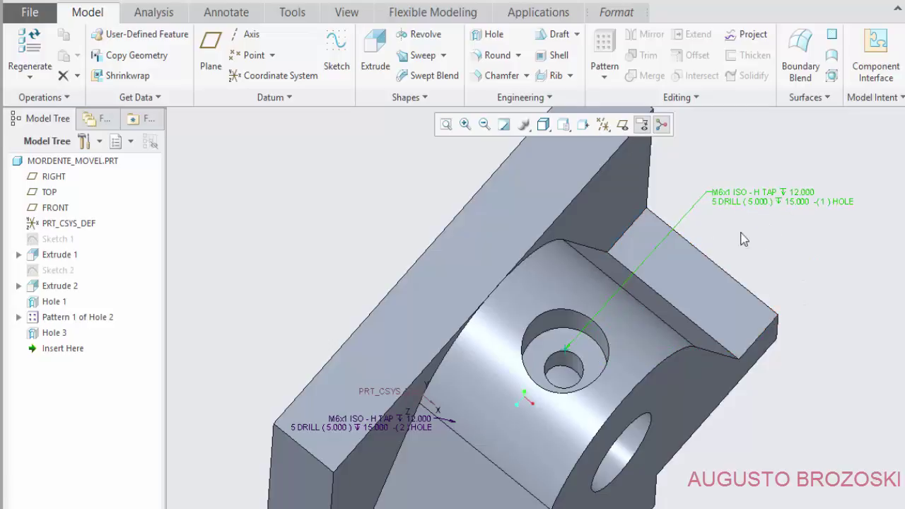
left_click(641, 126)
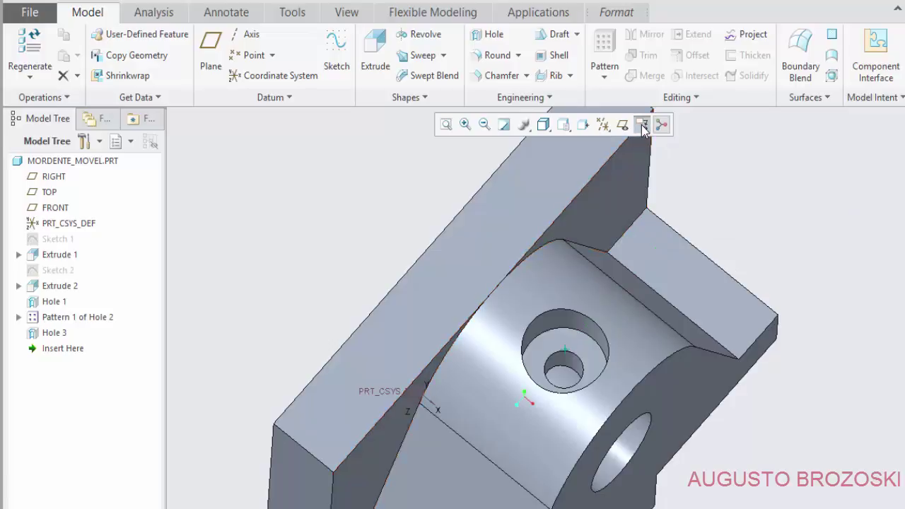
left_click(642, 126)
scroll(643, 280, "down", 2)
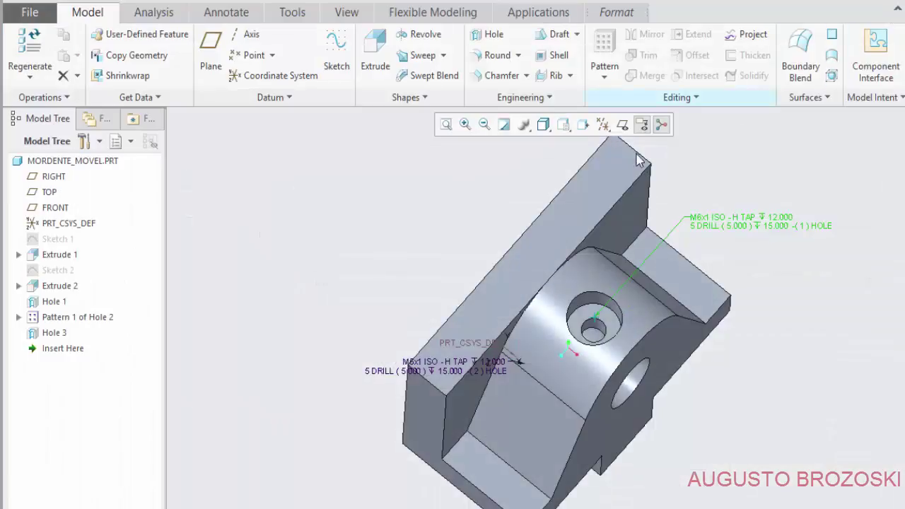
Start a round feature with a 3 mm radius.
left_click(489, 55)
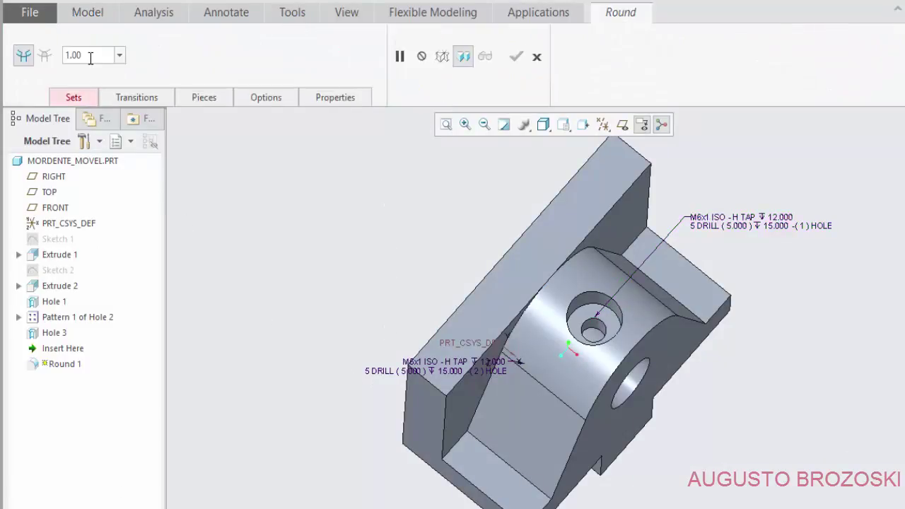
double_click(91, 58)
type("3")
key("Return")
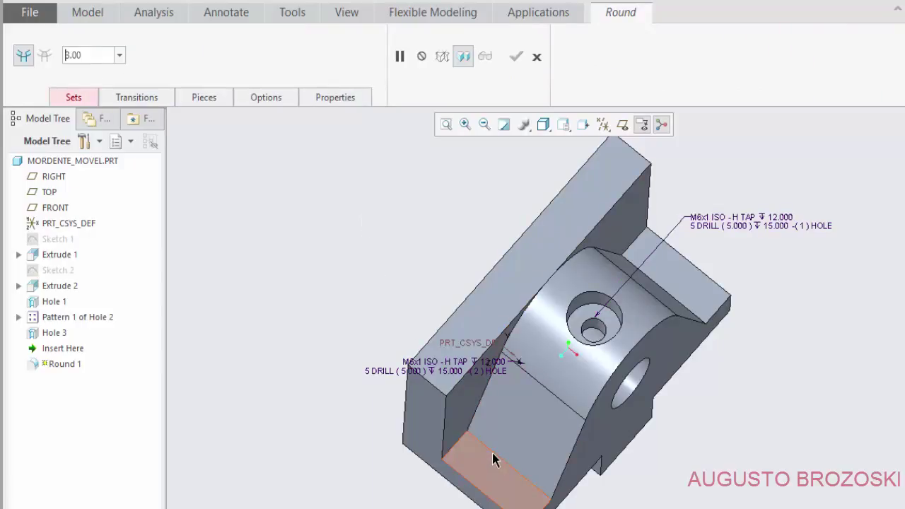
Round the edge at the slanted face's foot and the edge by the rear block, finishing Round 1.
scroll(494, 457, "up", 2)
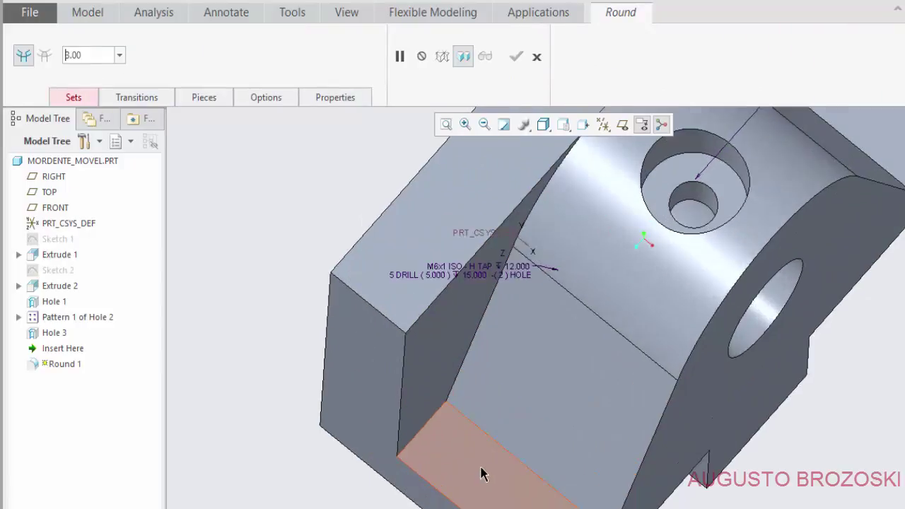
scroll(481, 474, "up", 2)
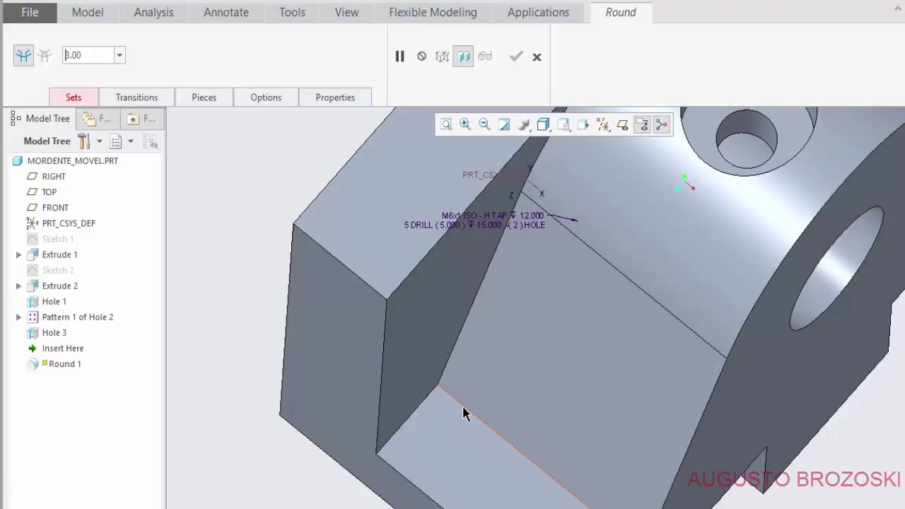
left_click(464, 415)
scroll(501, 431, "down", 3)
middle_click_drag(502, 431, 659, 286)
scroll(658, 285, "up", 2)
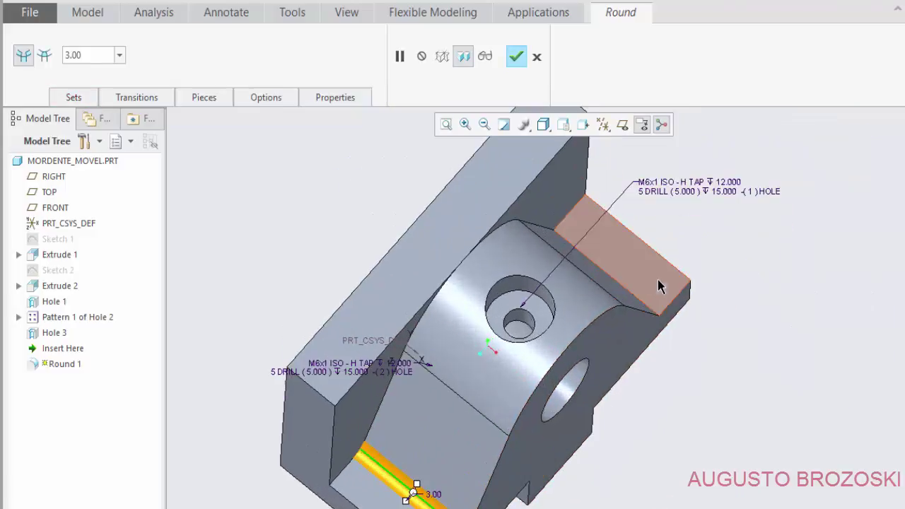
scroll(659, 286, "up", 3)
left_click(598, 290, "ctrl")
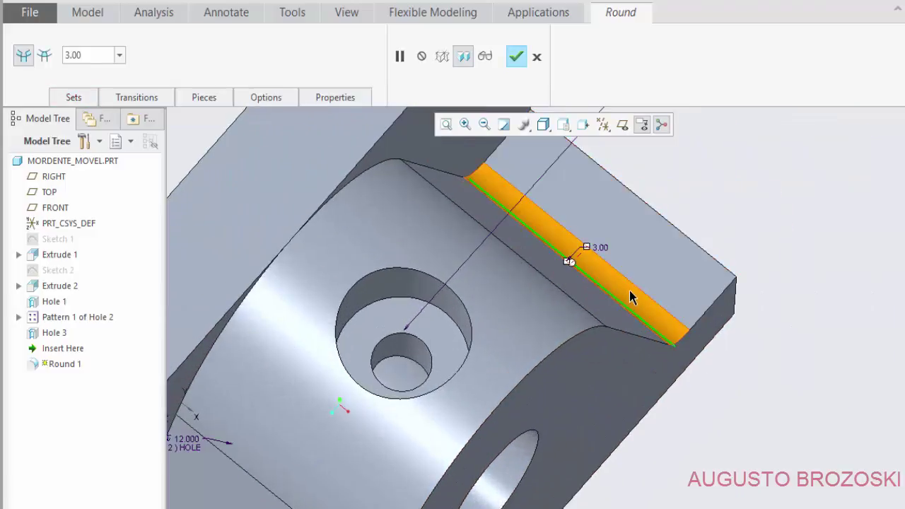
scroll(586, 251, "down", 3)
scroll(616, 404, "up", 2)
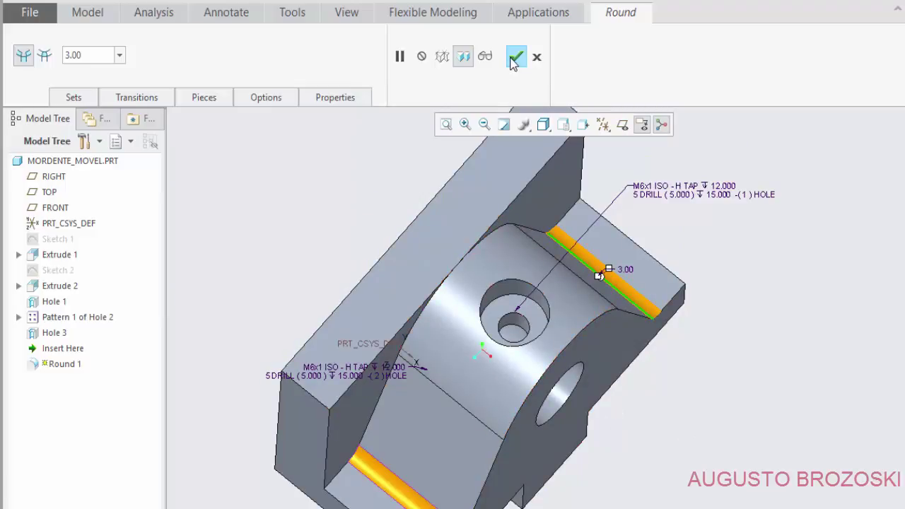
left_click(517, 56)
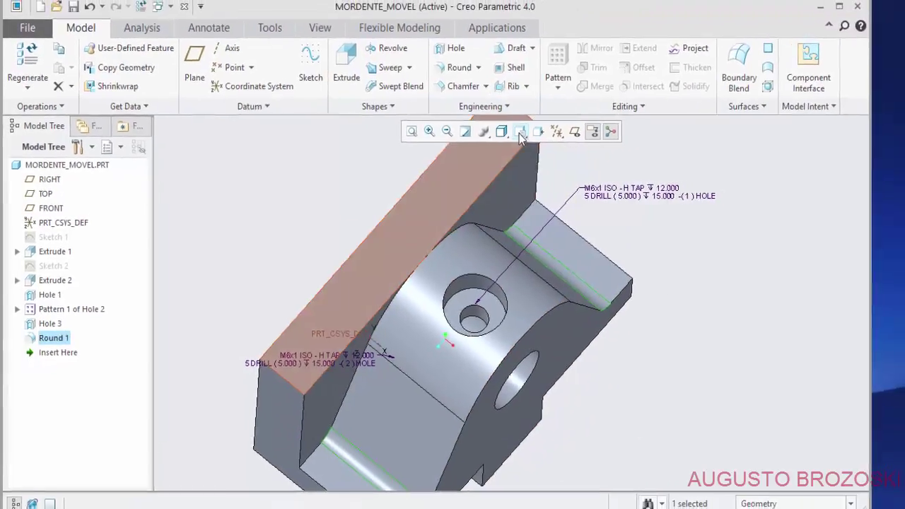
Return to Standard Orientation and orbit the jaw to inspect the finished part.
left_click(521, 134)
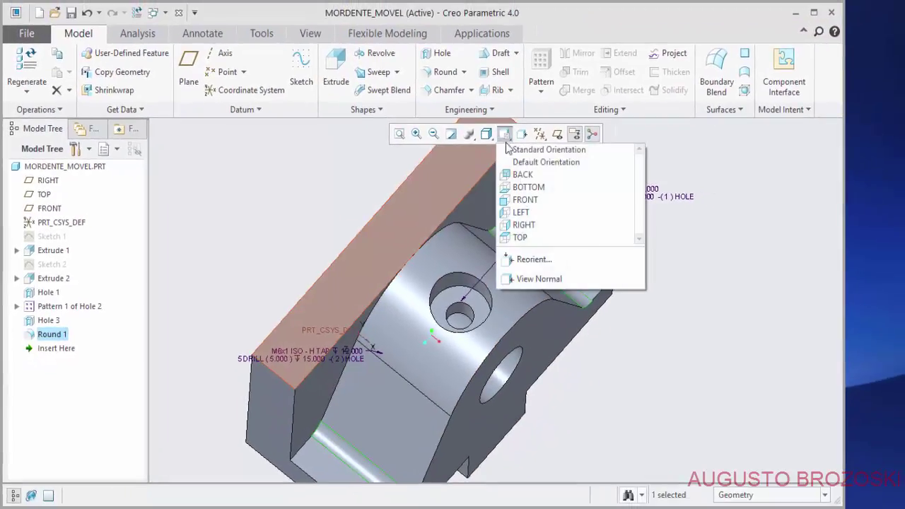
left_click(541, 147)
mouse_move(535, 393)
middle_mouse_down()
mouse_move(556, 336)
mouse_move(403, 237)
mouse_move(442, 214)
mouse_move(388, 222)
middle_mouse_up()
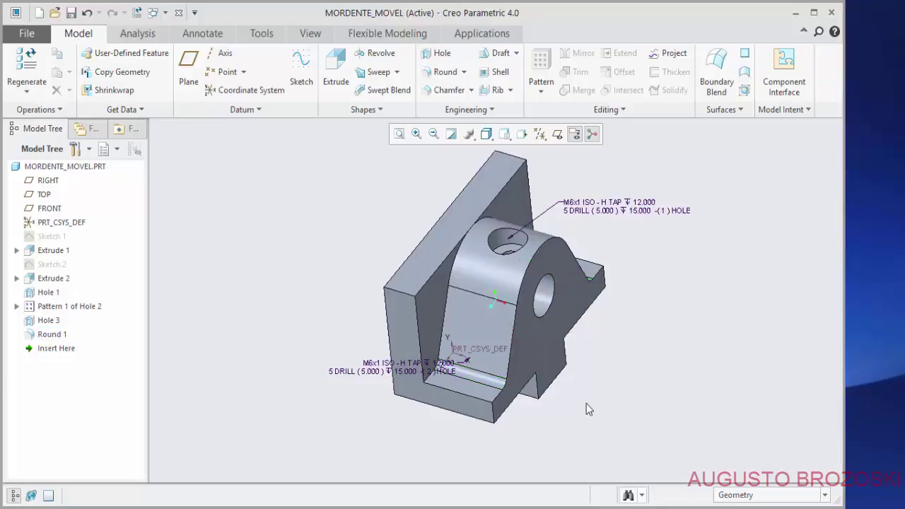